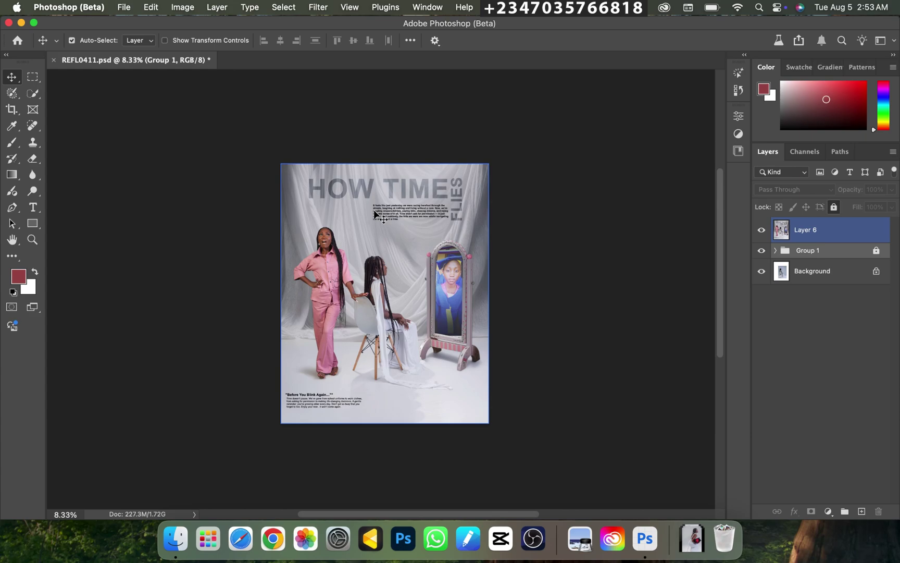
left_click(221, 164)
key("super+equal")
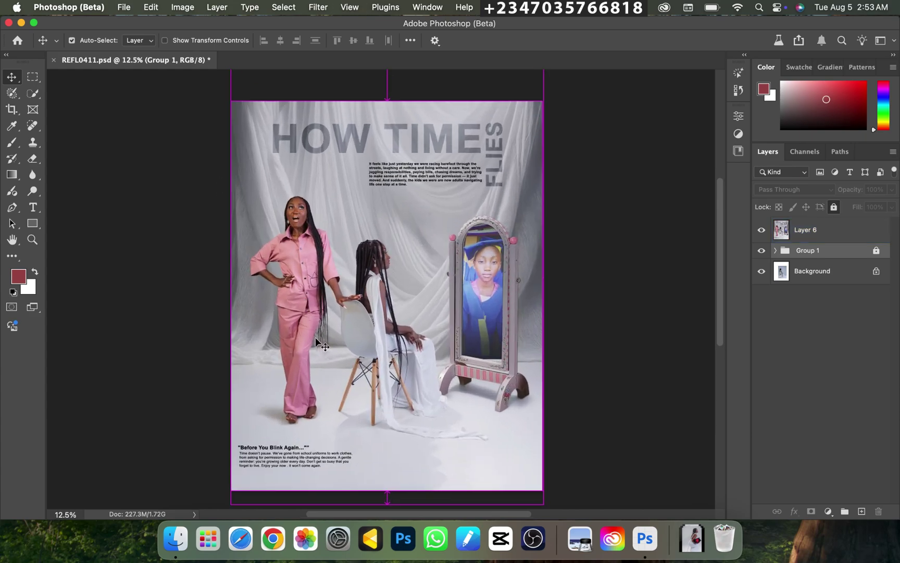
left_click(318, 343)
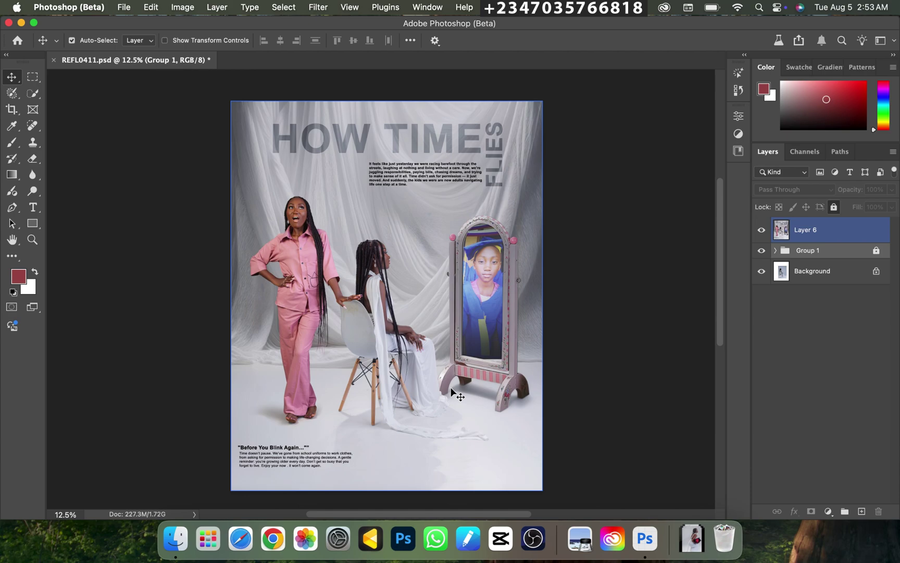
left_click(143, 191)
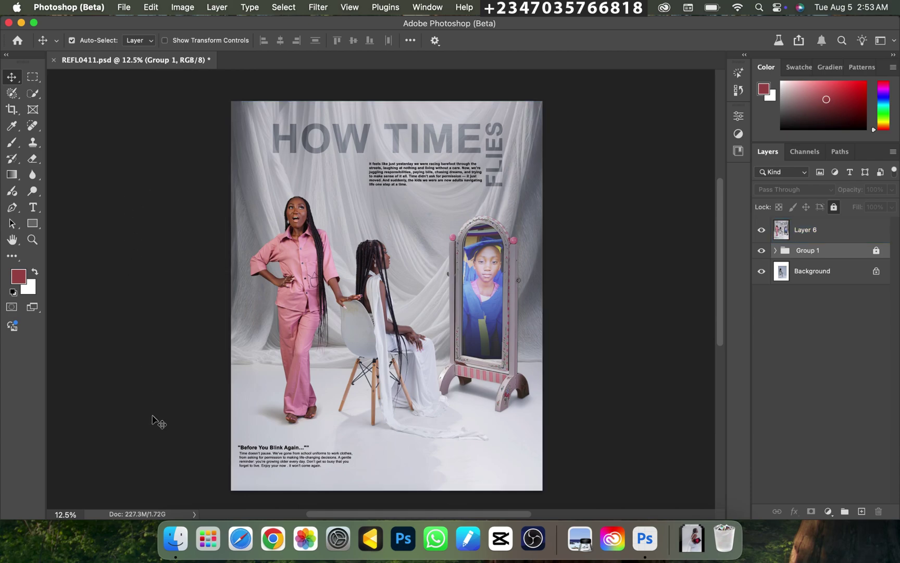
left_click(261, 227)
left_click(161, 191)
- Close REFL0411.psd without saving its changes
left_click(54, 60)
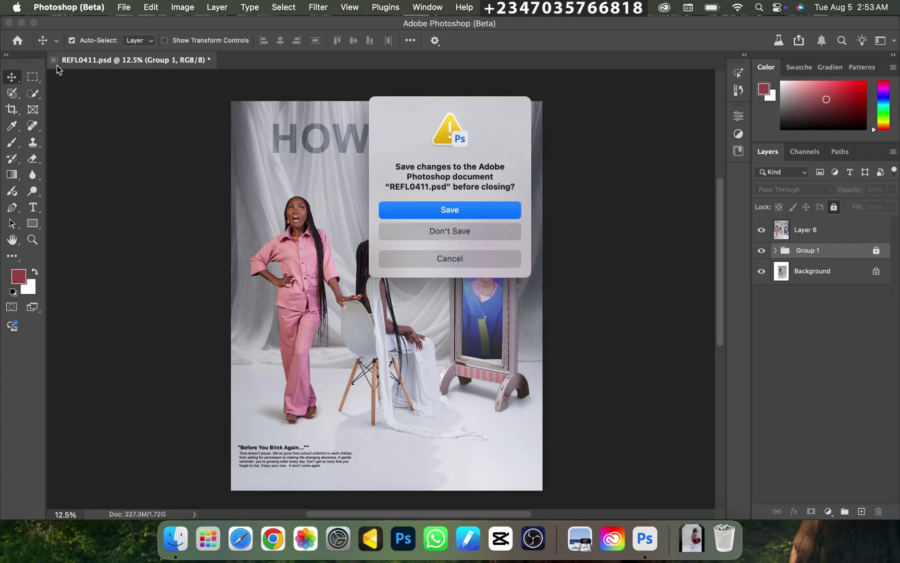
left_click(415, 234)
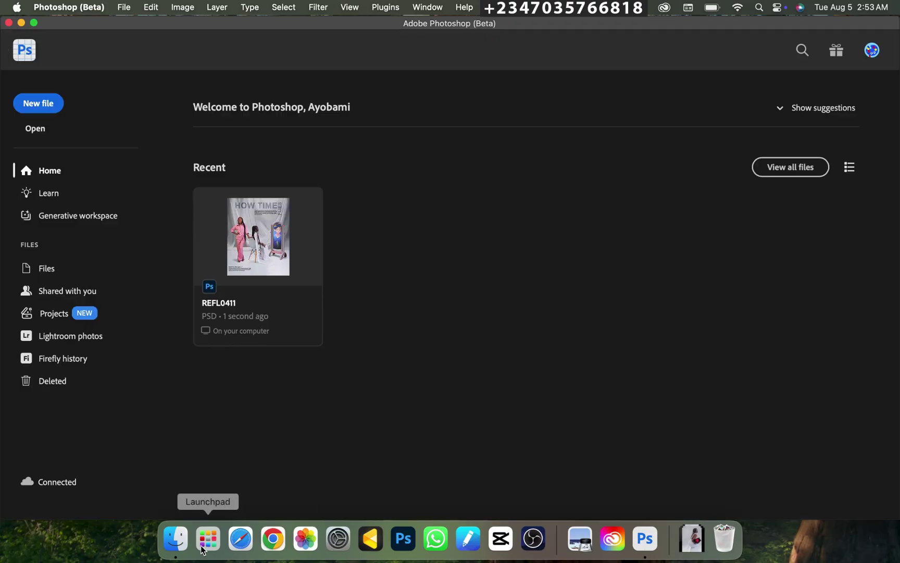
- Switch to Finder and open the raw photo folder on the Reflex drive
left_click(189, 550)
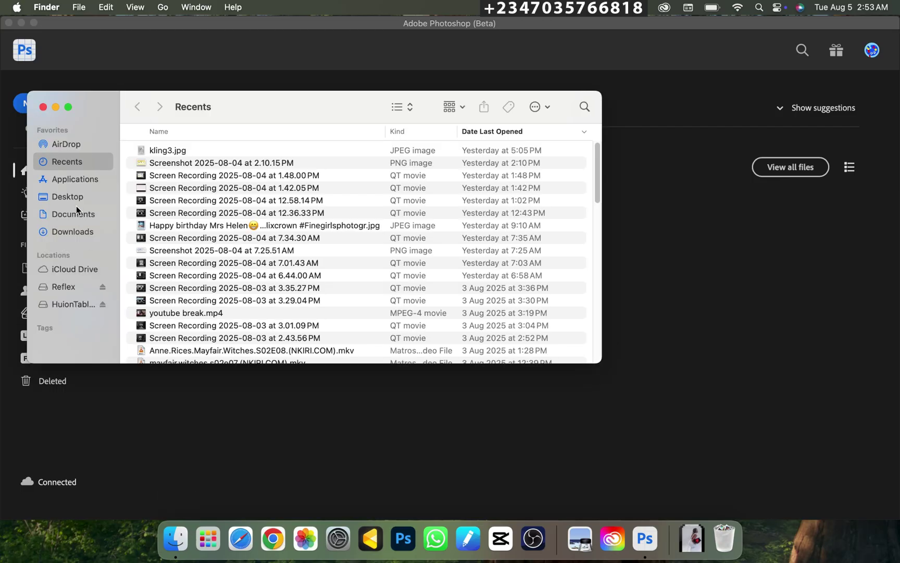
left_click(65, 289)
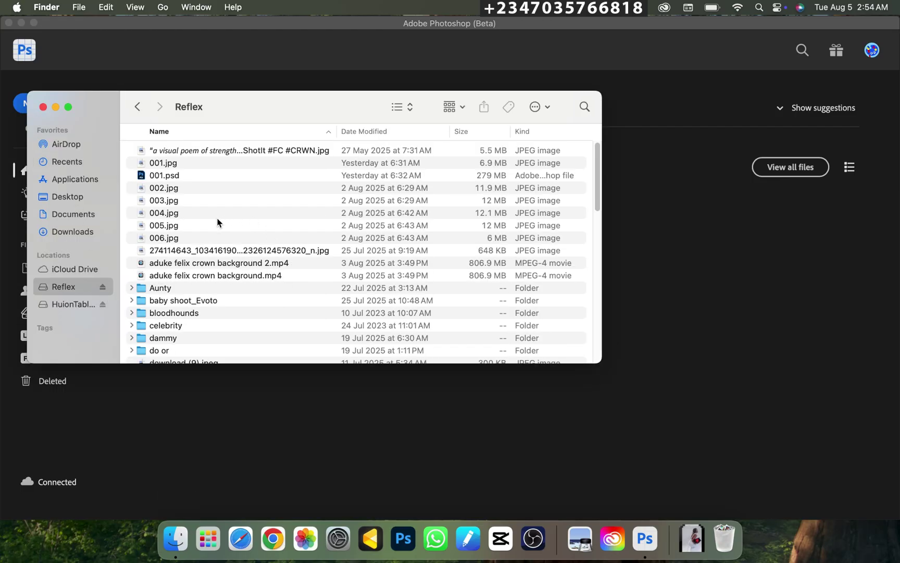
scroll(217, 320, "down", 5)
double_click(426, 267)
- Find REFL0411.CR3 among the seated chair shots and open it in Photoshop through Camera Raw
scroll(426, 267, "down", 10)
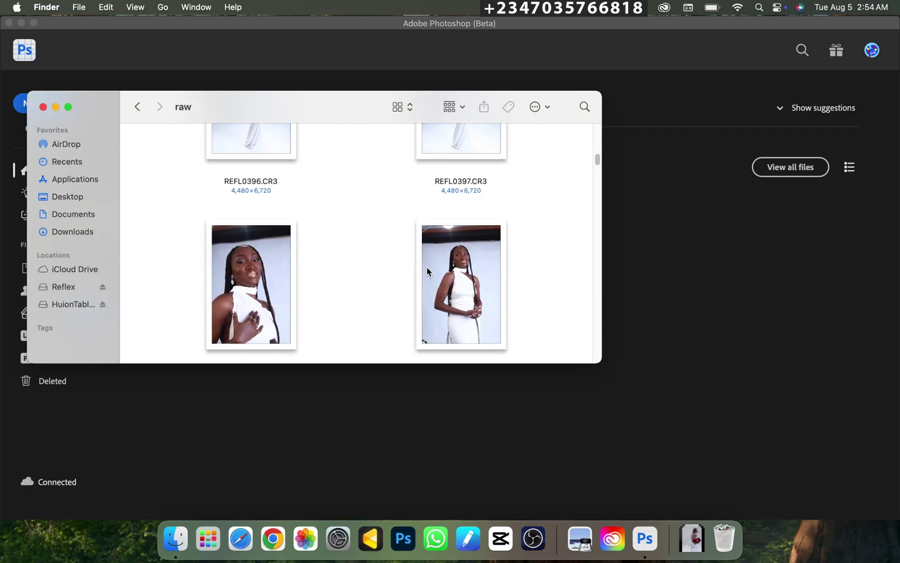
scroll(427, 268, "down", 15)
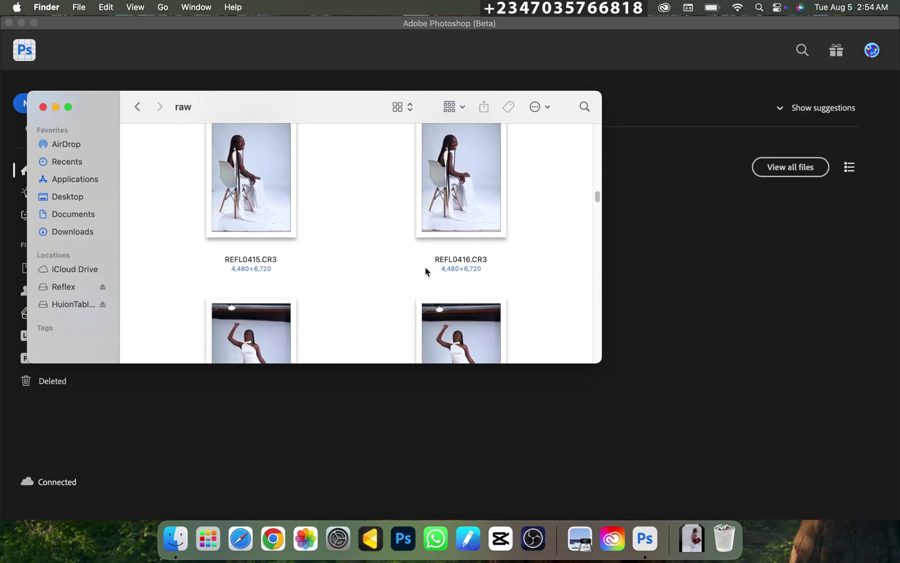
scroll(425, 271, "up", 5)
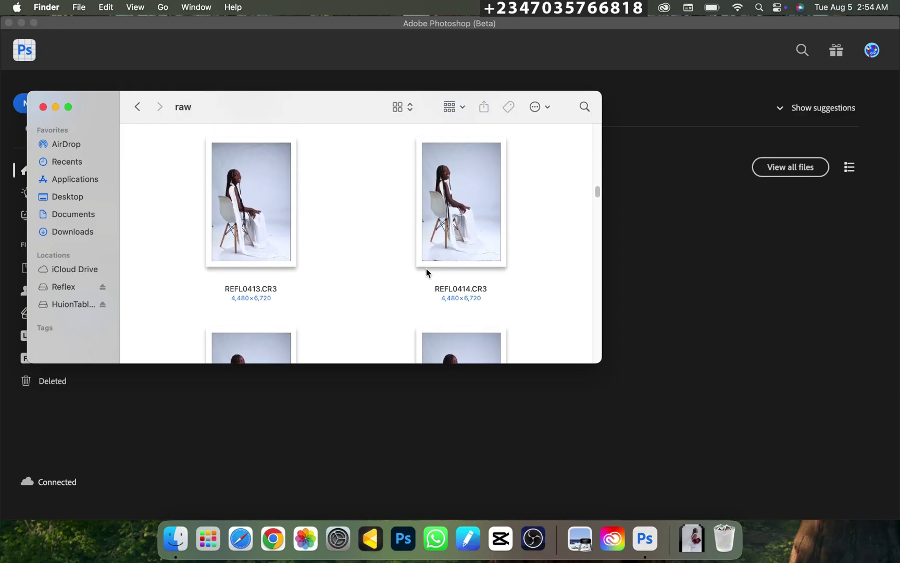
scroll(426, 268, "down", 3)
scroll(425, 268, "up", 8)
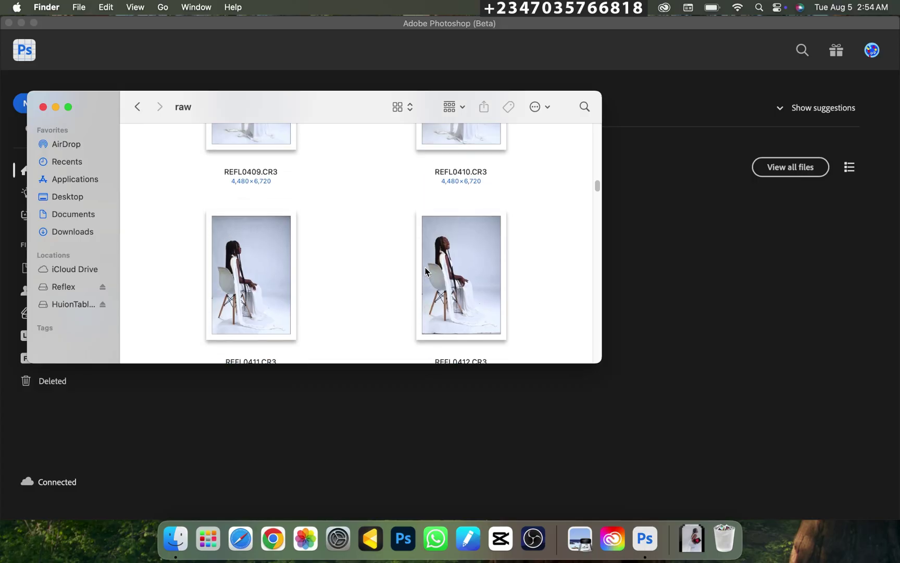
scroll(418, 268, "up", 6)
scroll(416, 266, "down", 7)
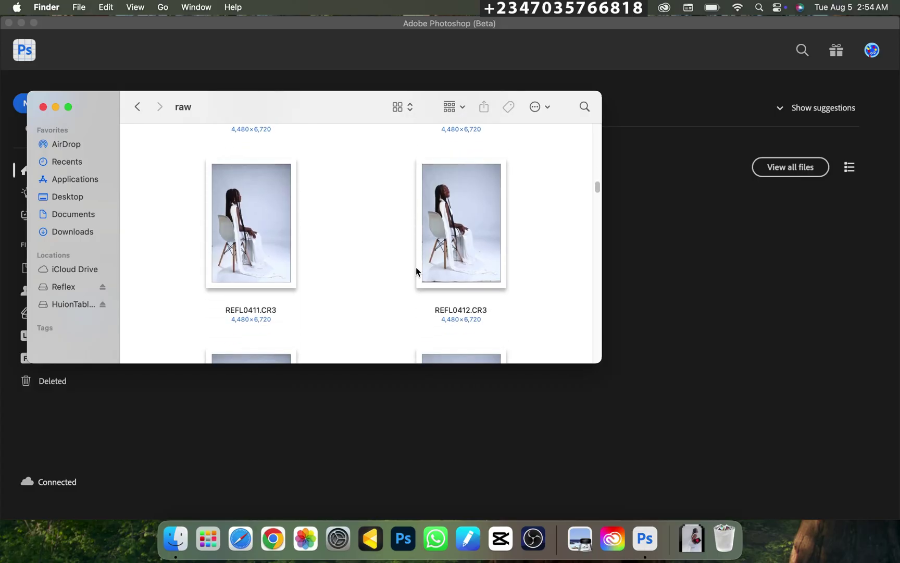
scroll(422, 271, "down", 2)
left_click(244, 216)
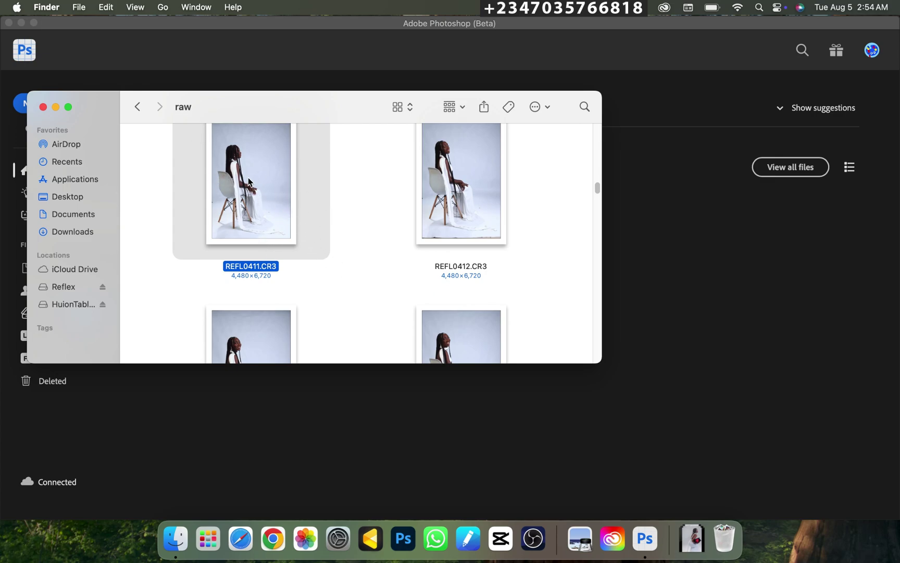
left_click_drag(258, 178, 690, 51)
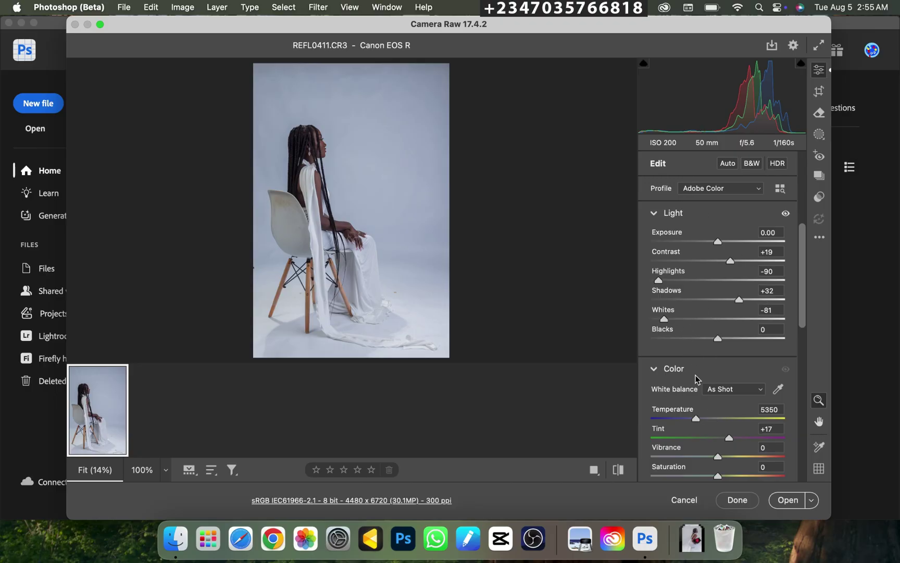
left_click(785, 504)
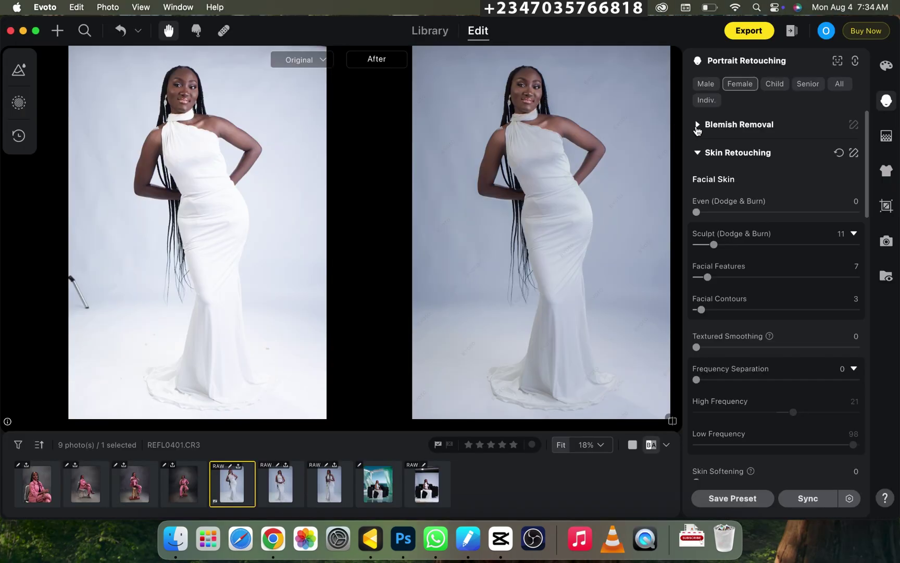
- In Evoto, set Freckles & Acne in the blemish removal settings to 100 for REFL0401.CR3
left_click(704, 127)
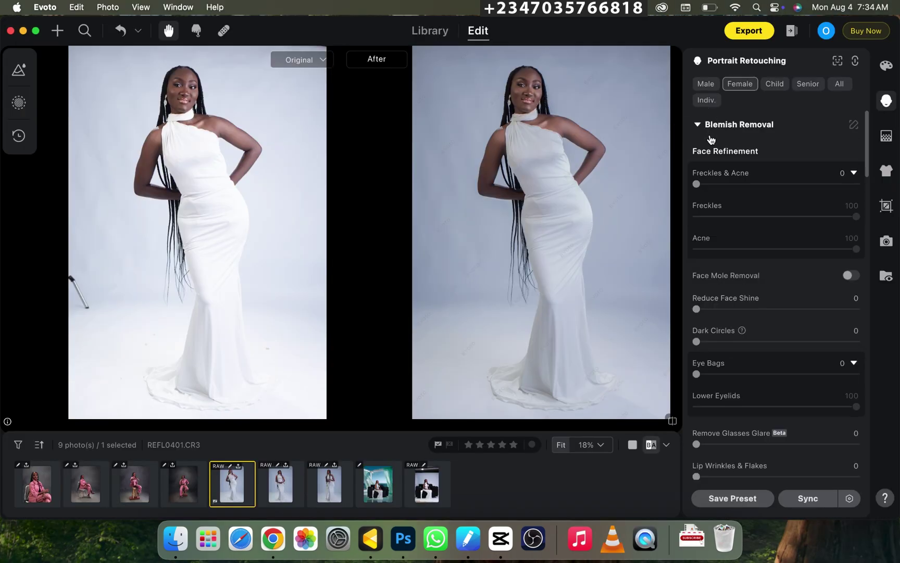
mouse_move(708, 182)
left_mouse_down()
mouse_move(826, 195)
mouse_move(859, 185)
left_mouse_up()
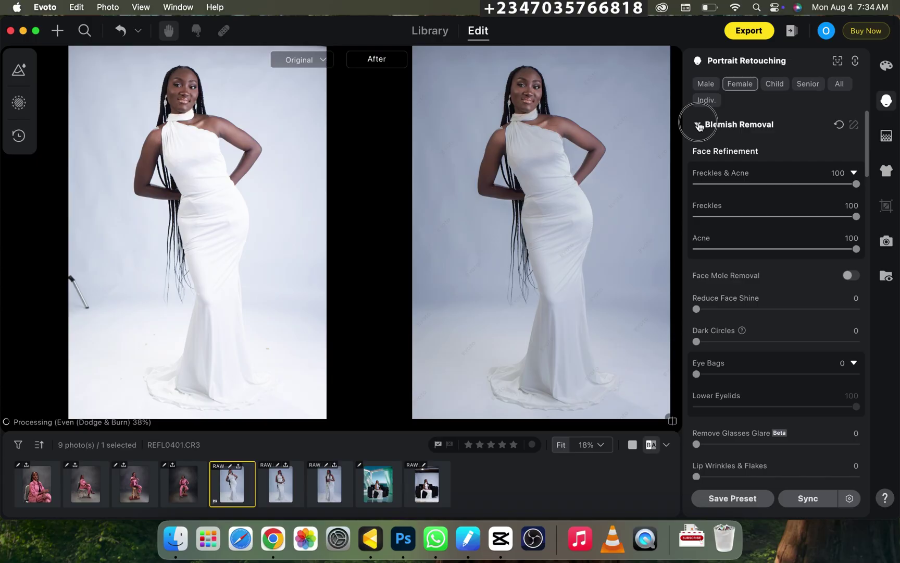
left_click(701, 124)
- Set the facial skin retouching to Even 100, Sculpt 90, Facial Features 100 and Frequency Separation 94
left_click_drag(696, 212, 857, 212)
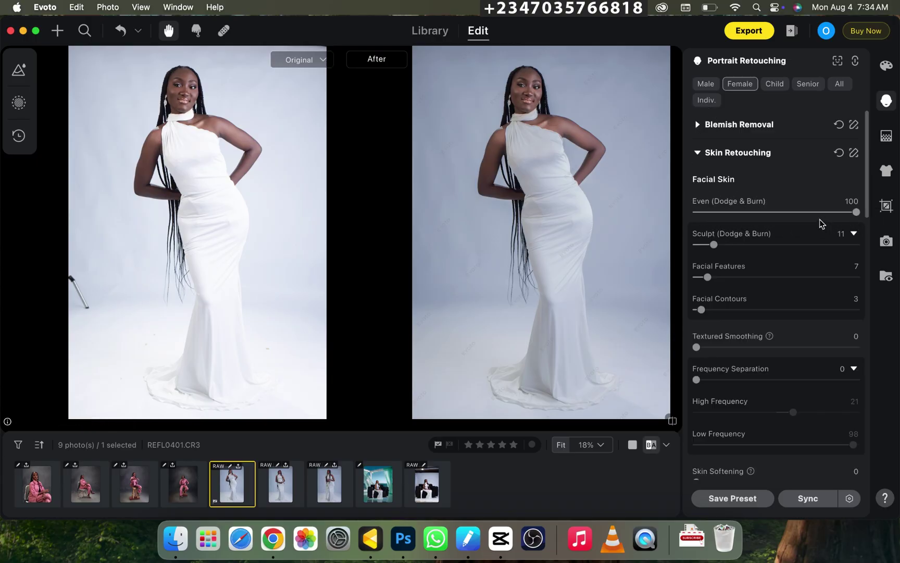
left_click_drag(717, 248, 840, 245)
left_click_drag(708, 277, 859, 277)
left_click_drag(698, 380, 847, 379)
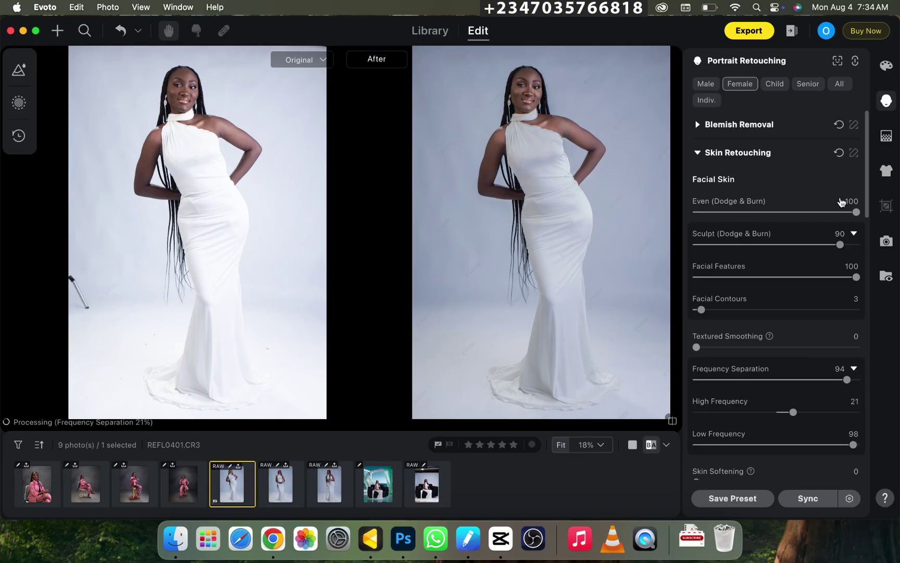
- Check the retouched face up close and apply the Dewy skin texture
scroll(558, 153, "up", 2)
left_click_drag(558, 197, 557, 237)
scroll(557, 237, "up", 3)
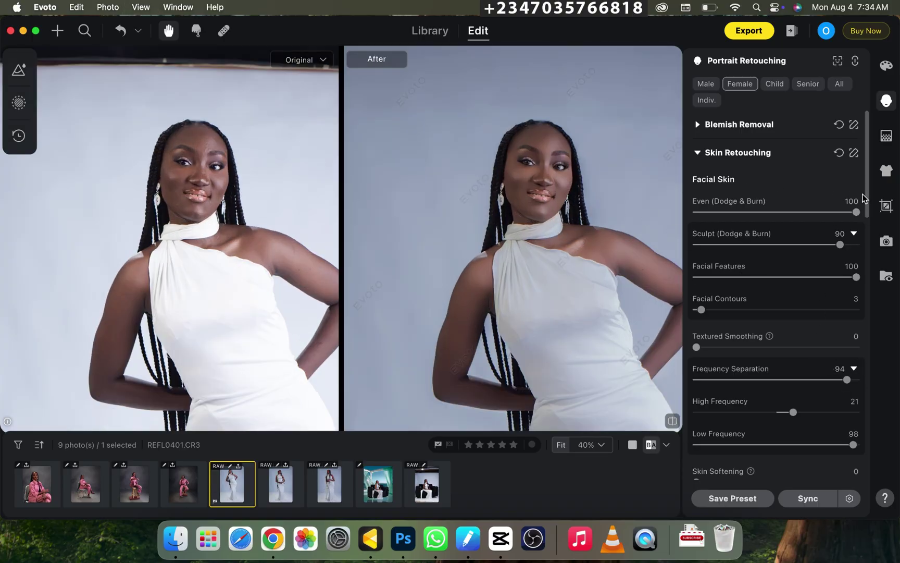
left_click_drag(868, 201, 866, 290)
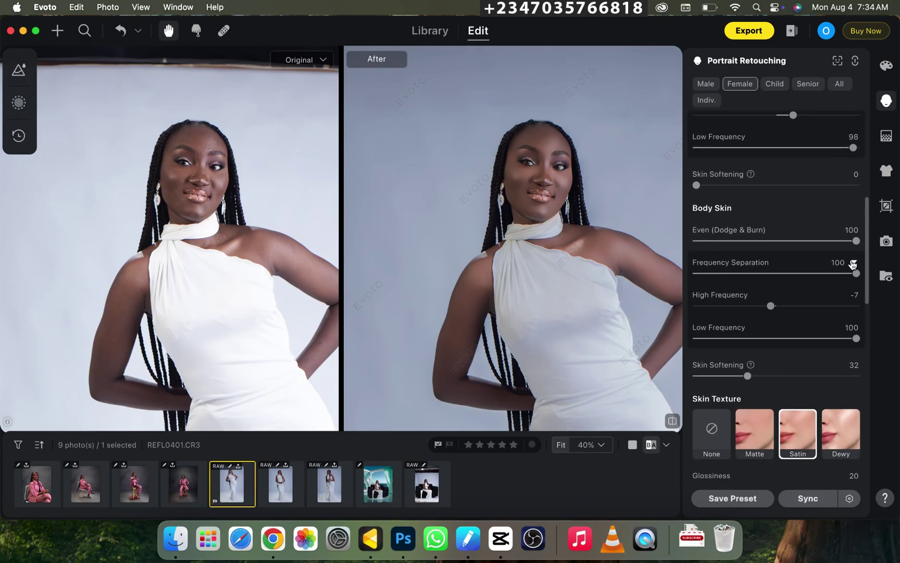
scroll(867, 274, "down", 5)
left_click(841, 310)
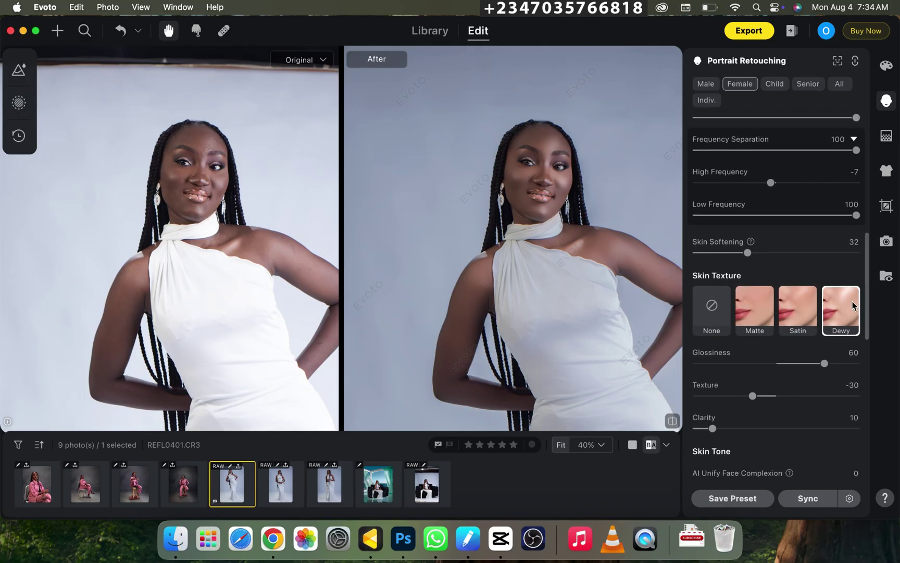
- Apply the rosy brown skin tone, the fifth colour swatch, to the portrait
scroll(873, 272, "down", 6)
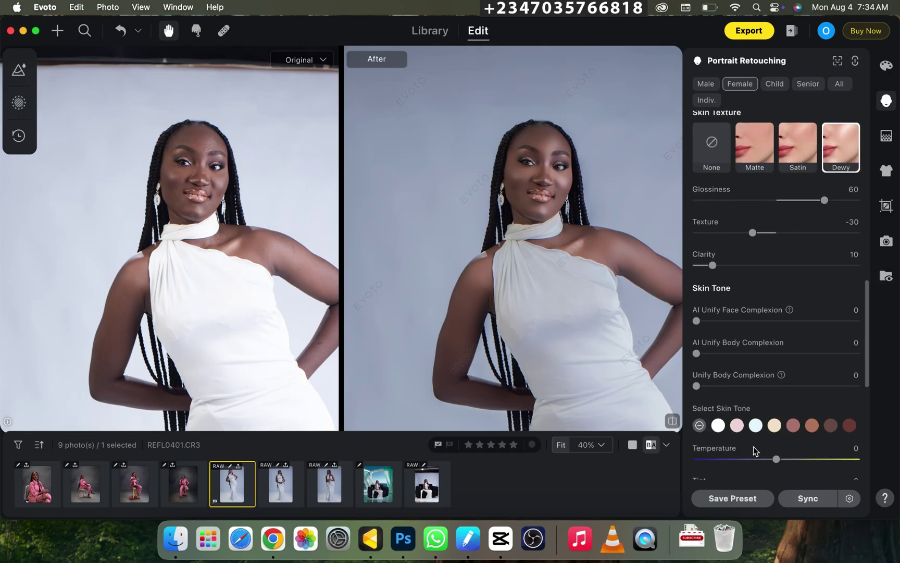
left_click(793, 425)
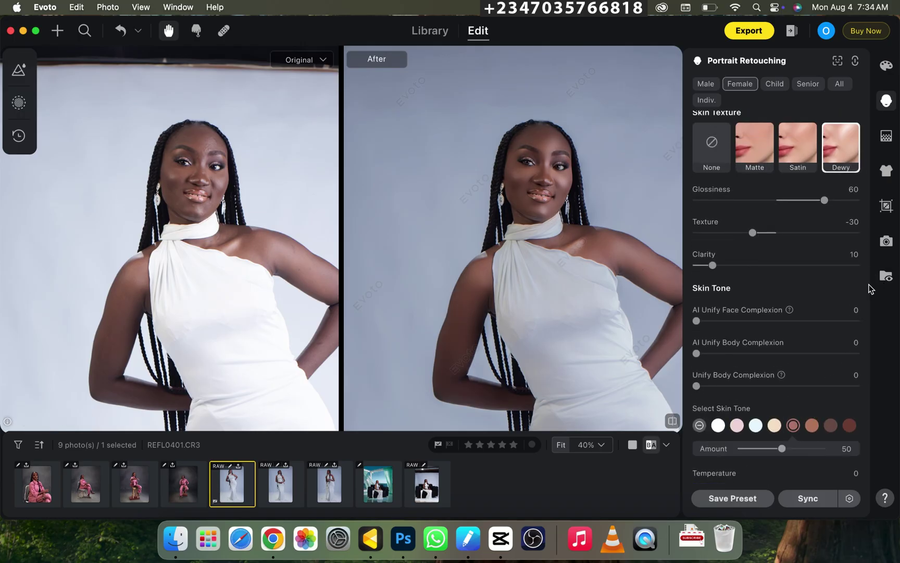
mouse_move(868, 287)
left_mouse_down()
mouse_move(864, 352)
mouse_move(863, 289)
left_mouse_up()
scroll(857, 276, "up", 5)
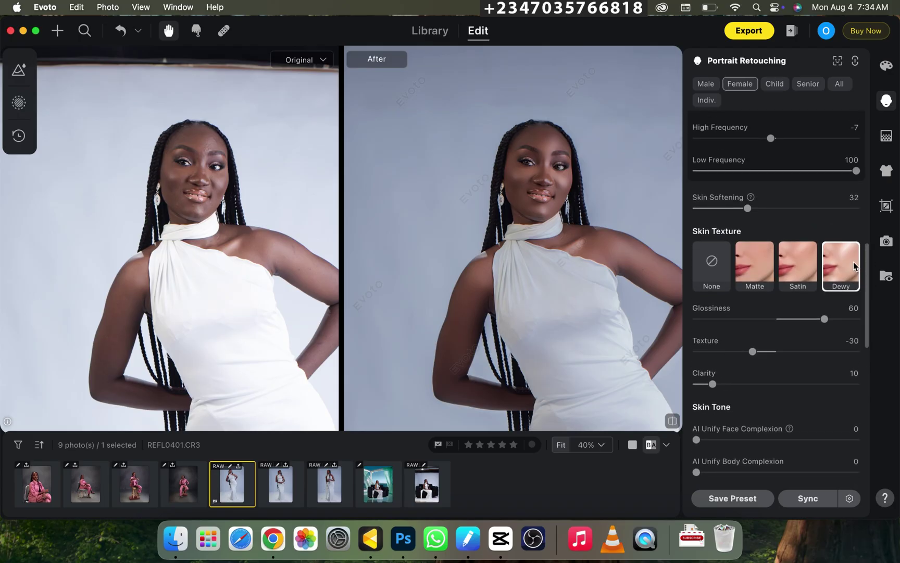
- Switch back to Photoshop and set a 4 : 5 (8 : 10) crop ratio for REFL0411.CR3
key("super+minus")
key("super+minus")
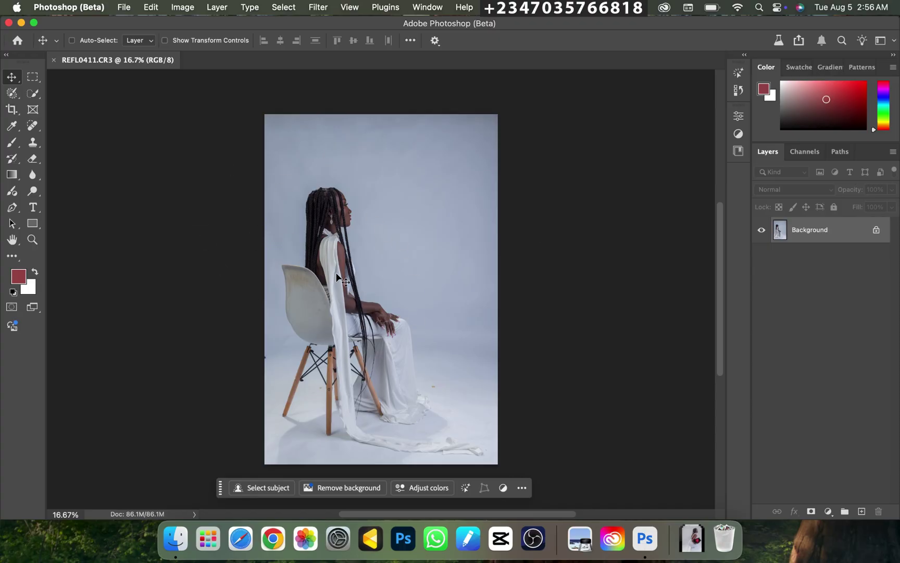
key("super+minus")
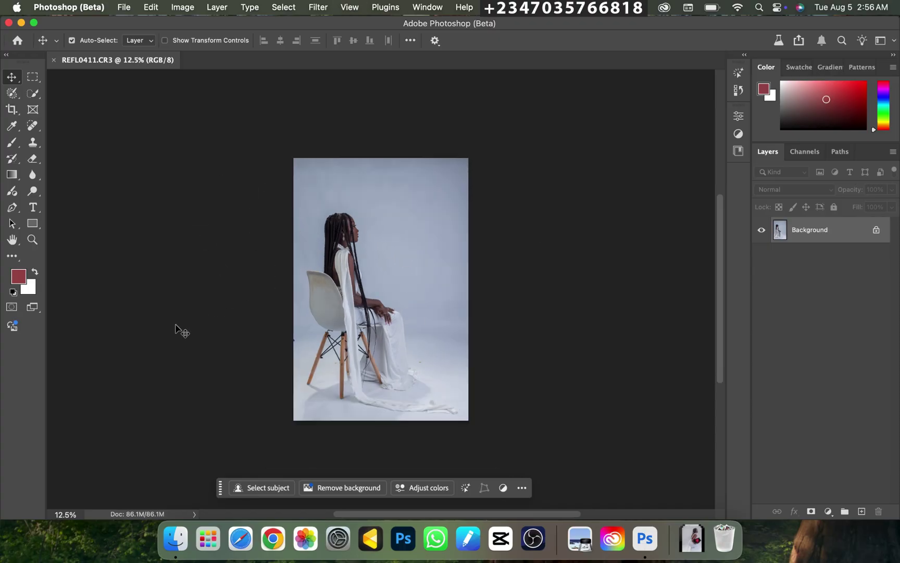
left_click(12, 107)
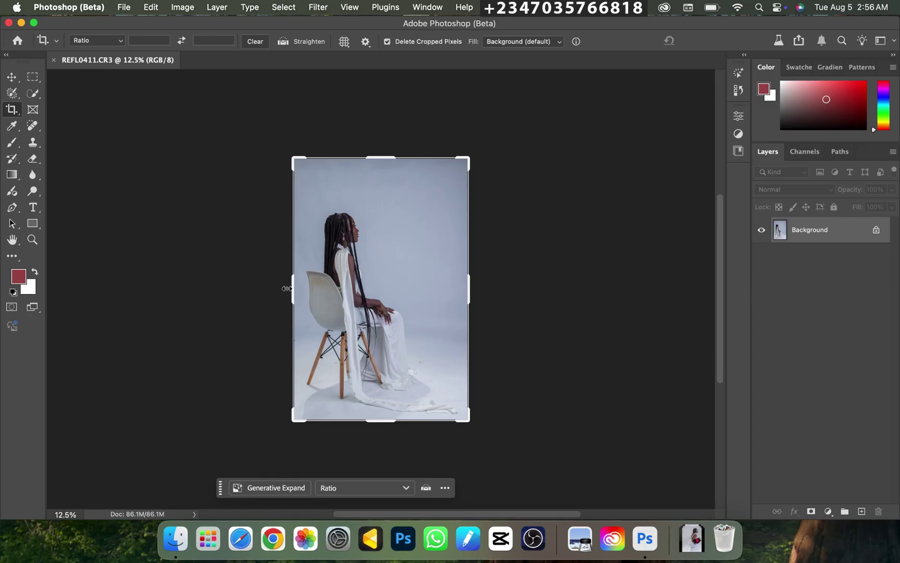
left_click(99, 43)
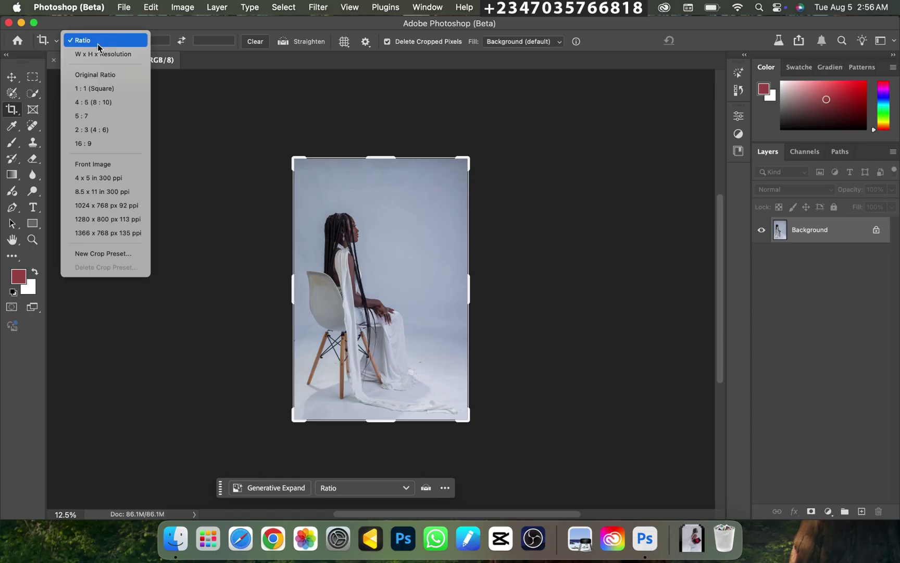
left_click(86, 108)
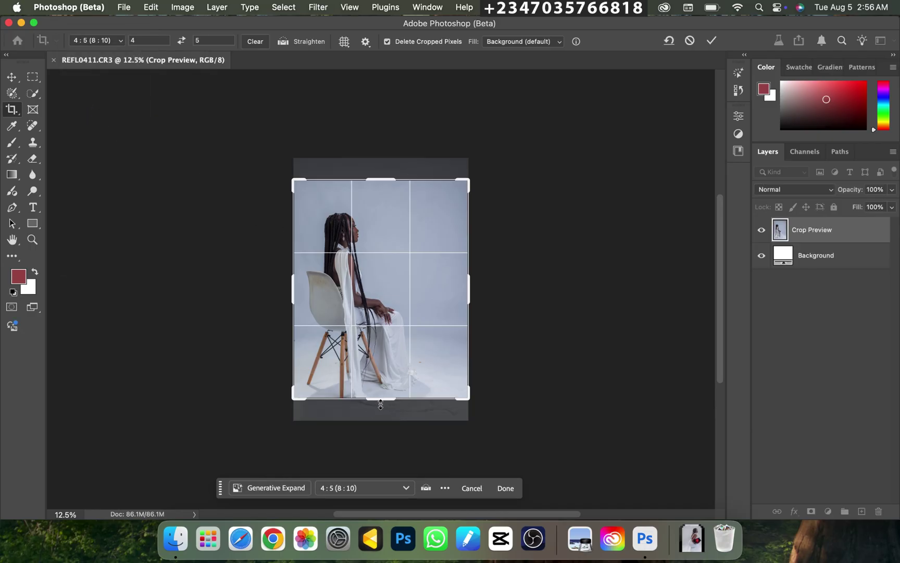
- Enlarge the 4 : 5 crop frame beyond the photo on all sides, position the portrait near its centre, and apply the crop
left_click_drag(380, 404, 382, 423)
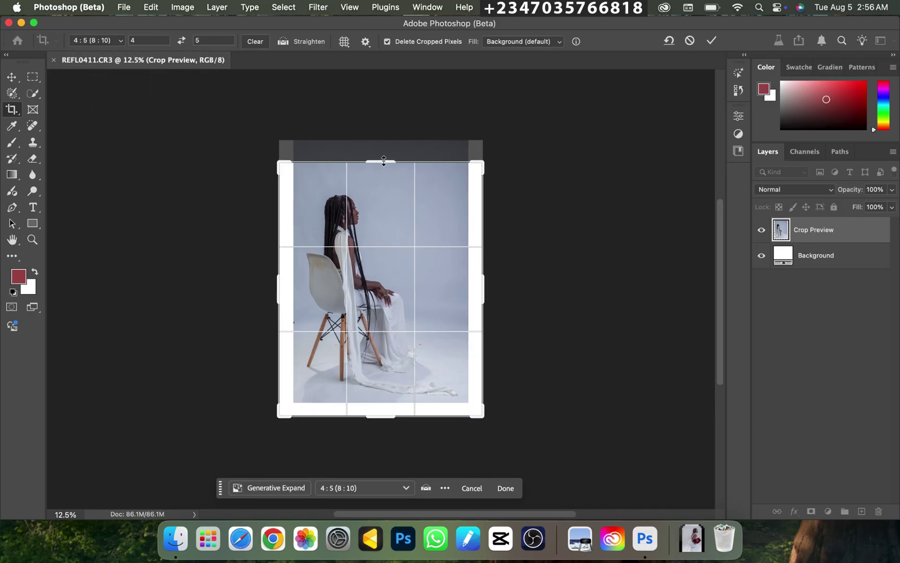
left_click_drag(384, 161, 394, 127)
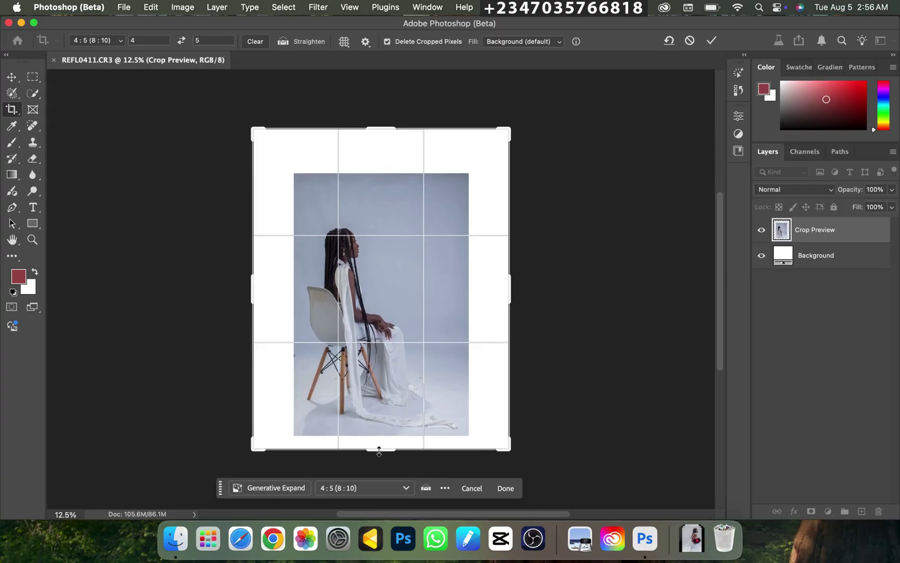
key("super+minus")
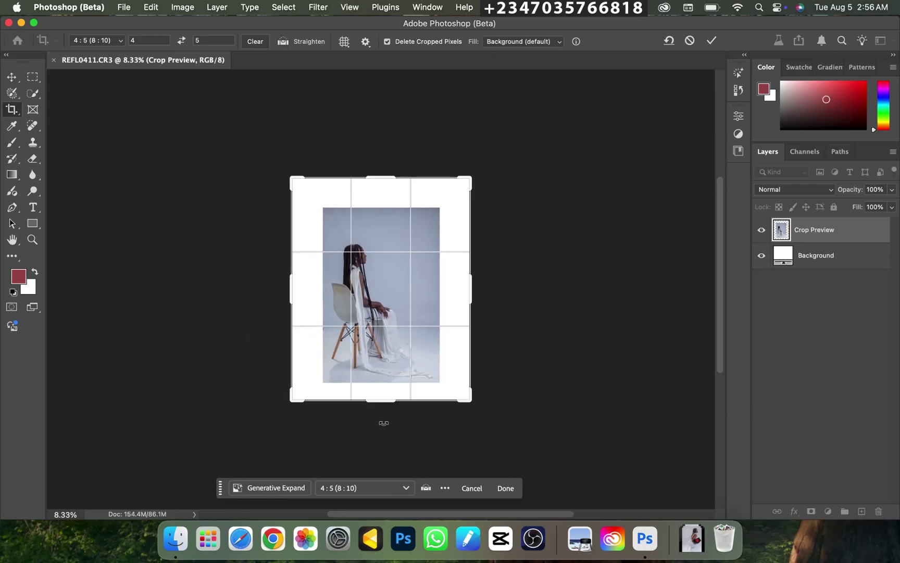
left_click_drag(389, 175, 386, 162)
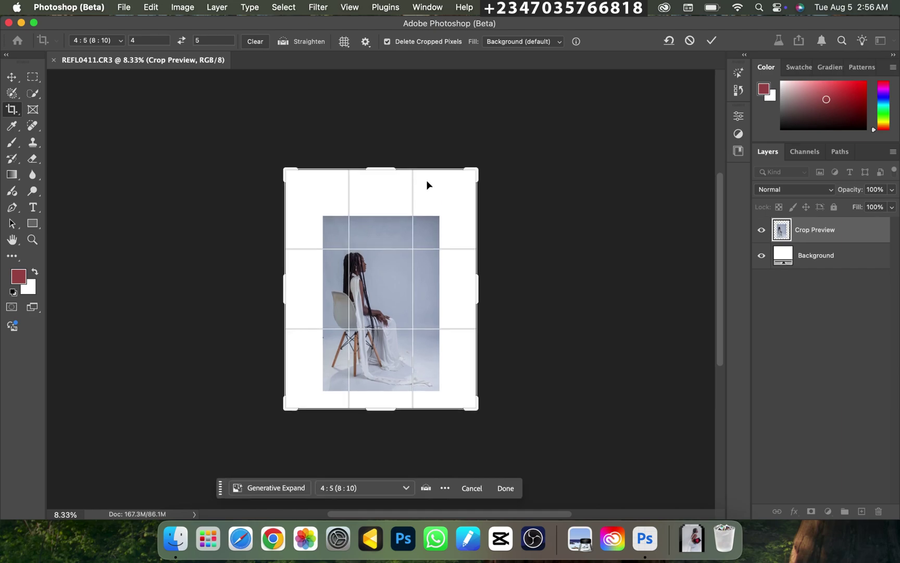
left_click_drag(475, 175, 480, 163)
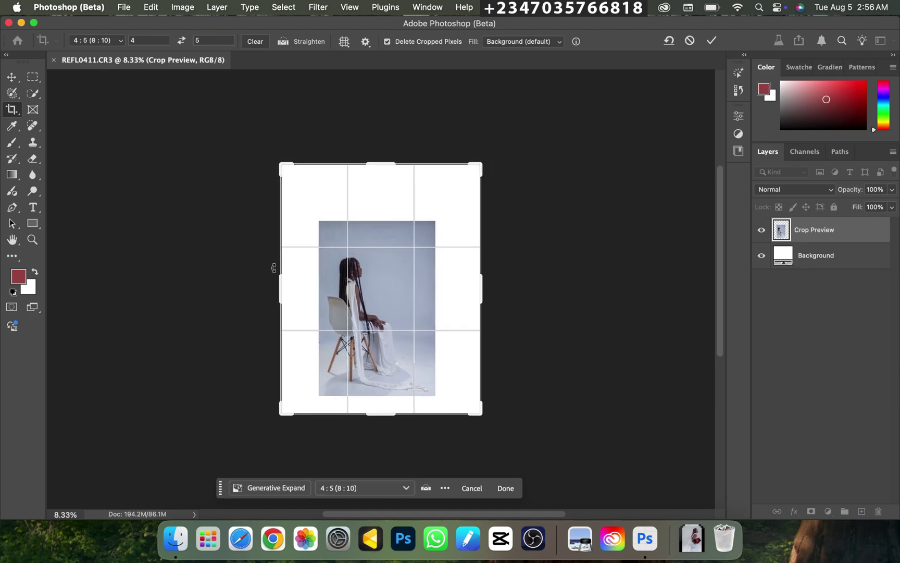
left_click_drag(277, 291, 275, 288)
left_click_drag(360, 292, 393, 298)
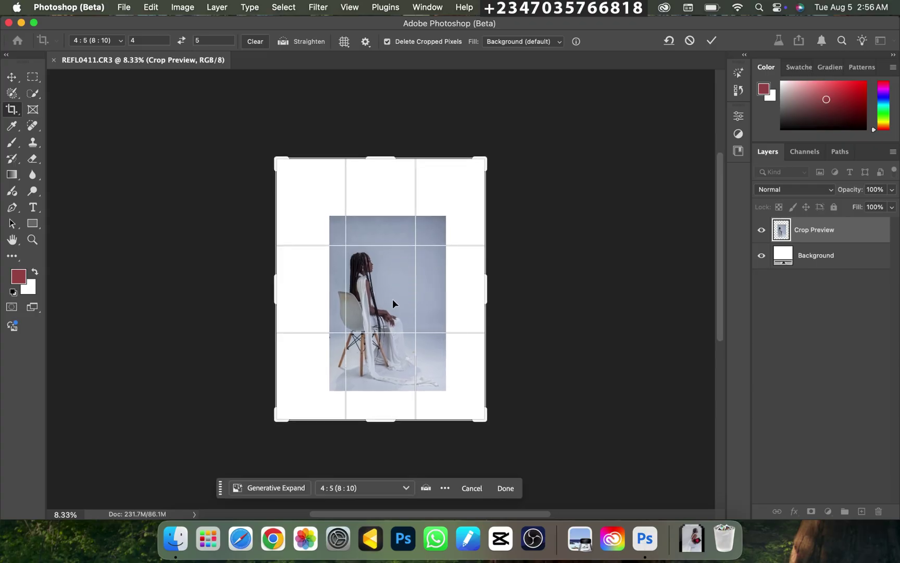
key("Return")
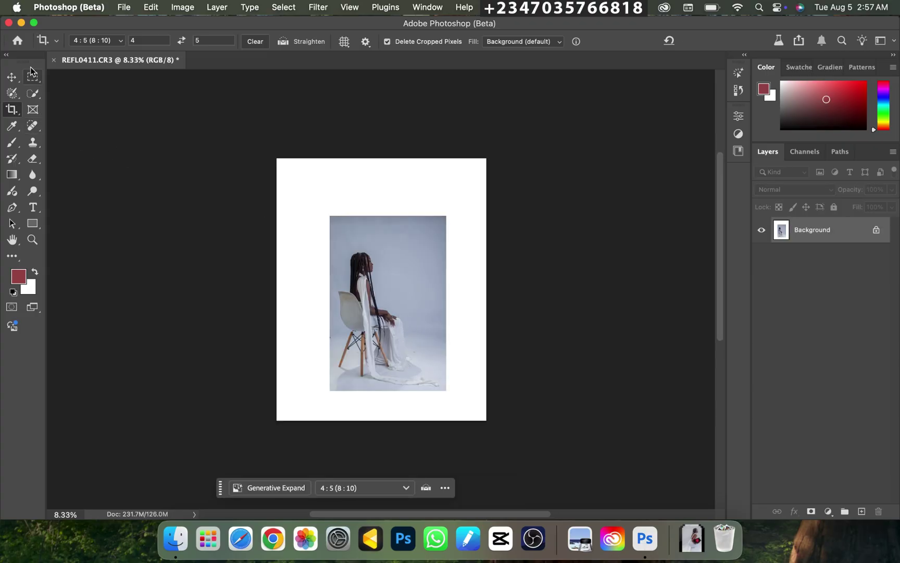
- Inspect the expanded portrait with the Move tool active and duplicate the Background layer
left_click(11, 77)
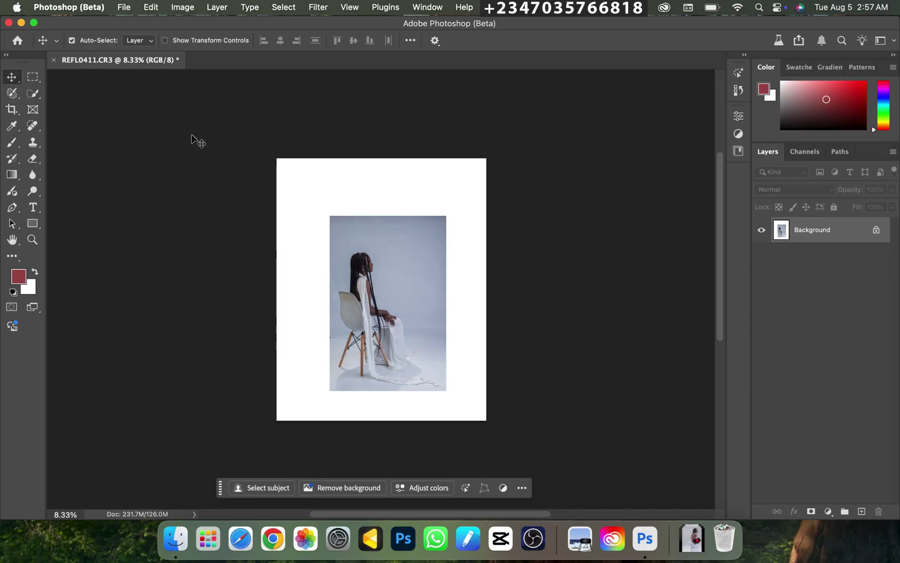
key("super+equal")
key("super+equal")
key("super+equal")
left_click_drag(345, 250, 349, 232)
scroll(349, 233, "down", 5)
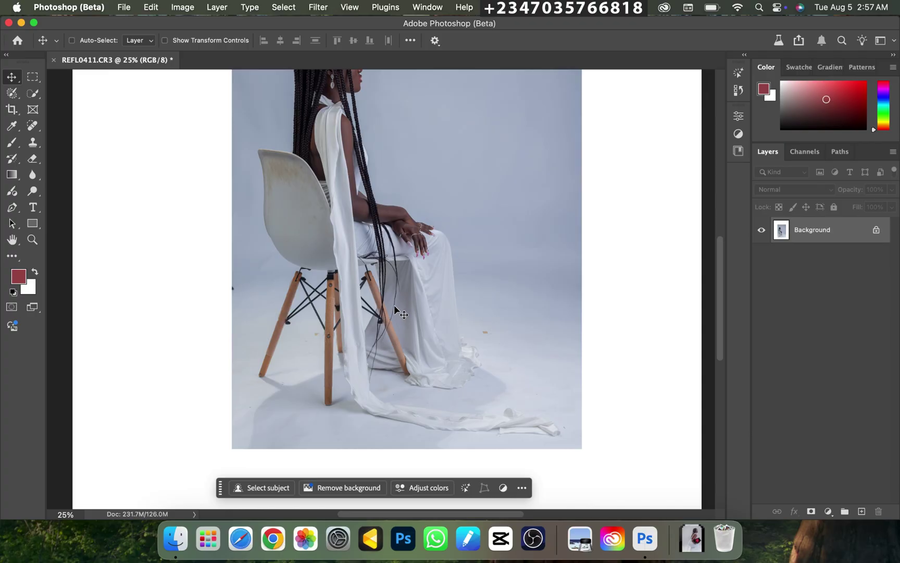
key("super+minus")
key("super+minus")
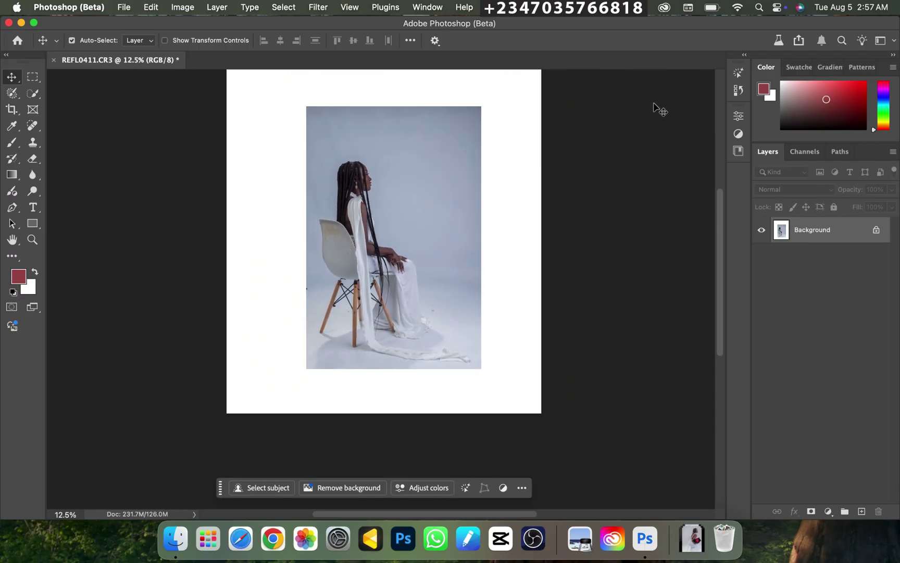
key("super+j")
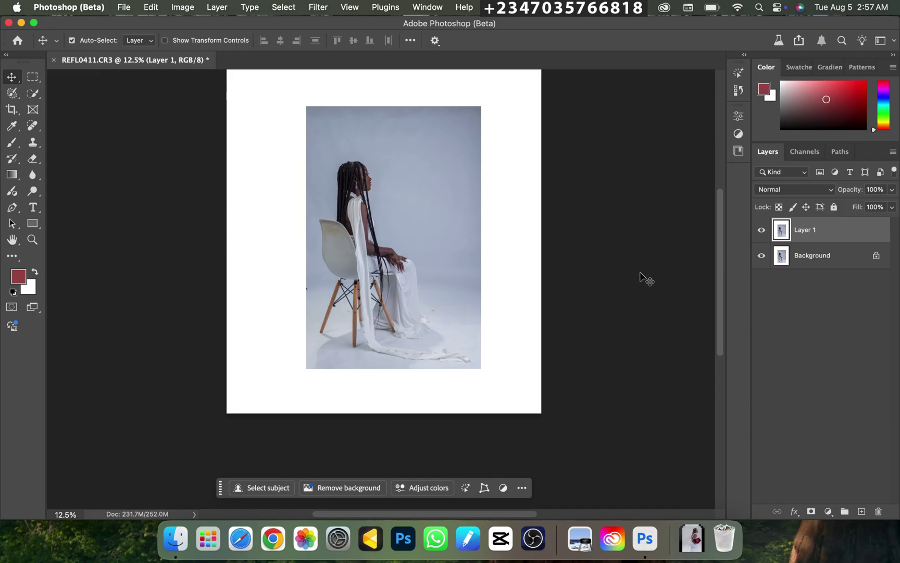
- Run Select Subject on Layer 1 to select the seated woman with her chair, and check the selection edges up close
left_click(33, 94)
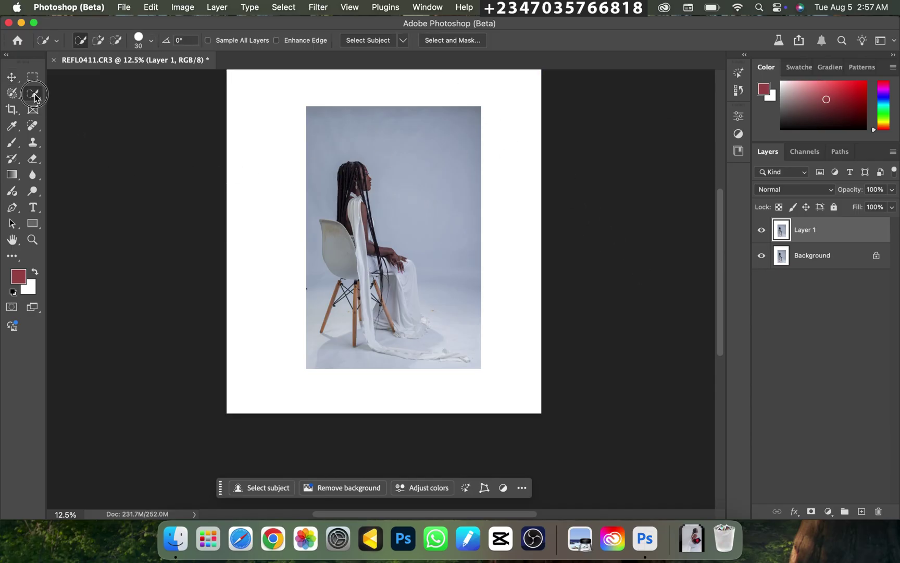
left_click(368, 40)
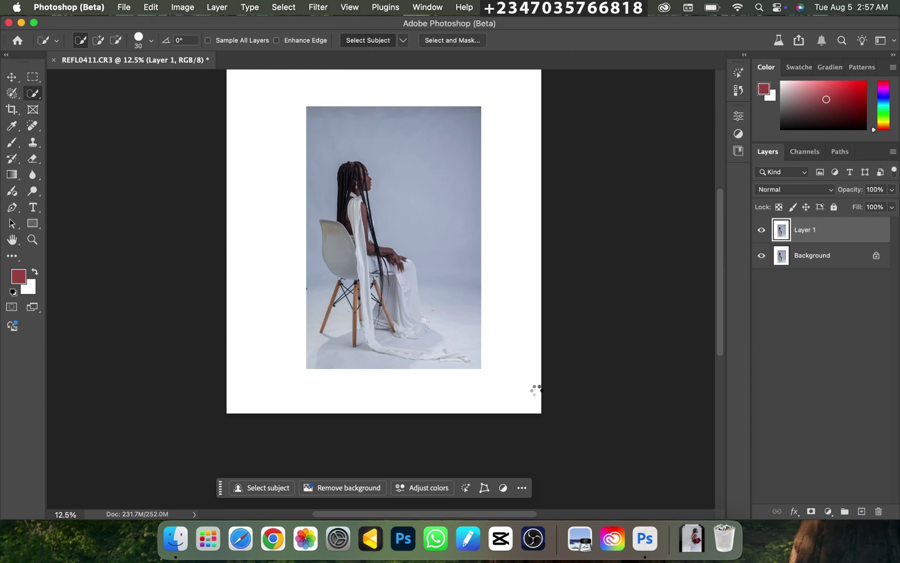
key("super+equal")
key("super+equal")
key("super+equal")
key("super+equal")
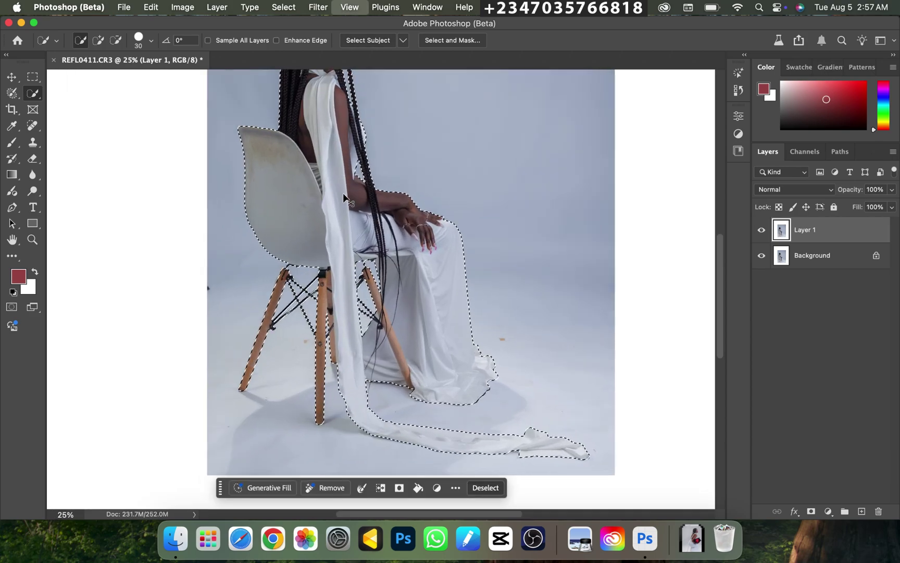
scroll(380, 333, "down", 5)
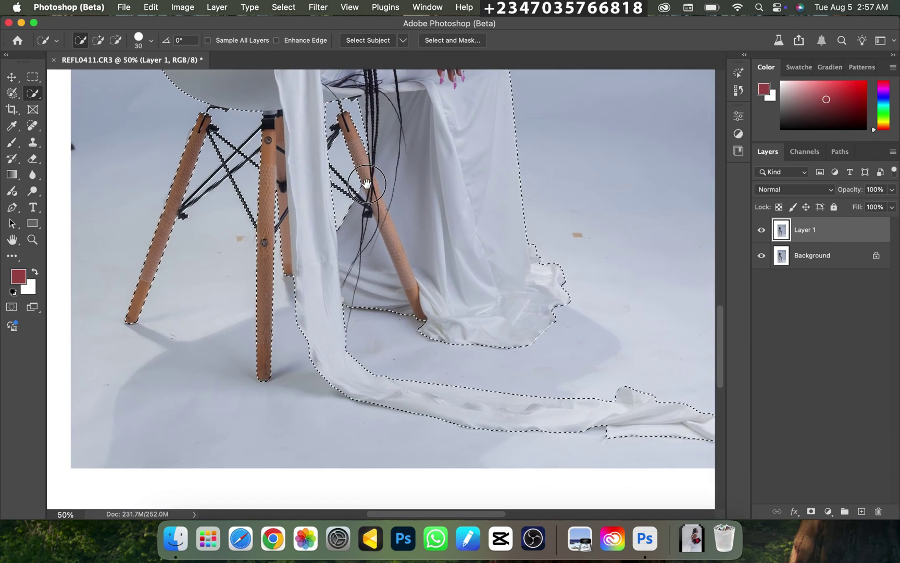
left_click_drag(353, 175, 524, 300)
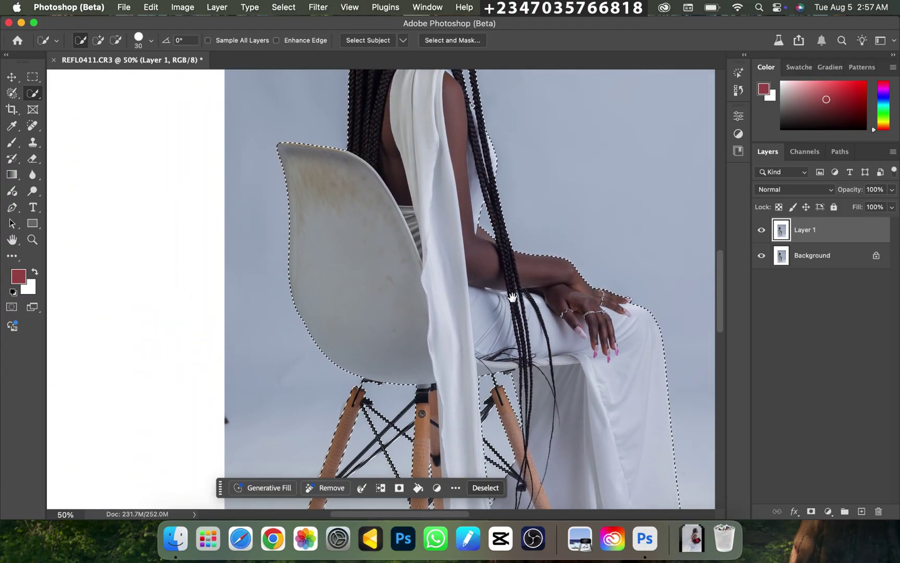
left_click_drag(429, 162, 450, 255)
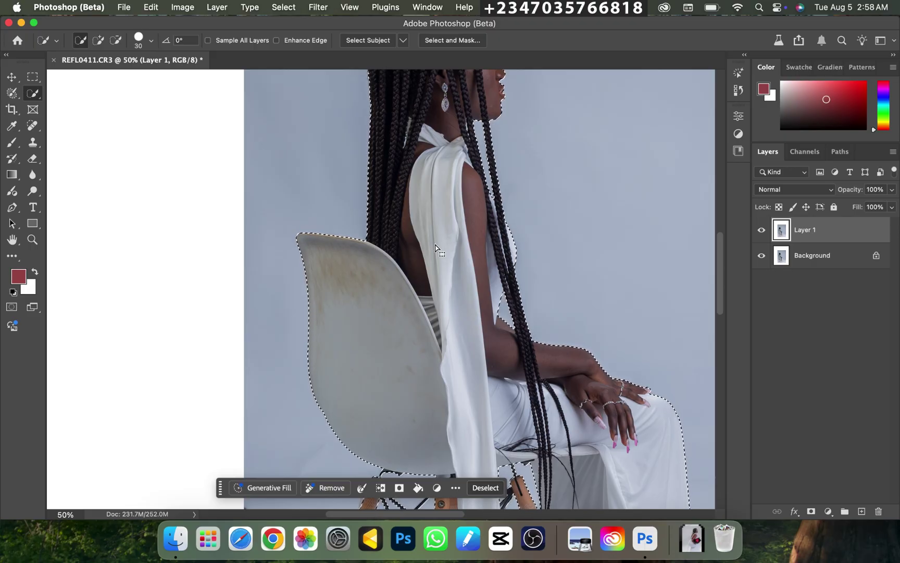
- Set Select Subject and Remove Background processing to Cloud (Detailed results) in the Image Processing preferences
key("super+k")
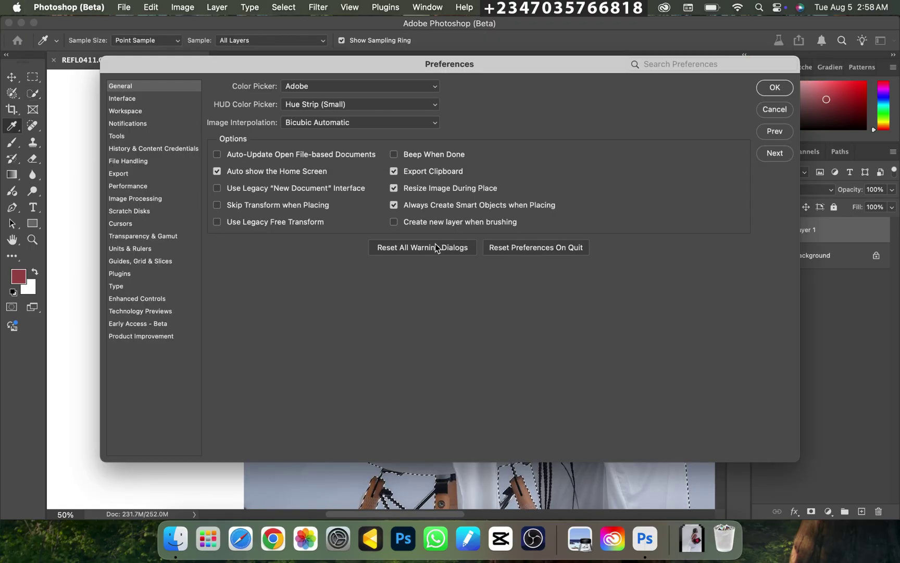
left_click(136, 201)
left_click(424, 111)
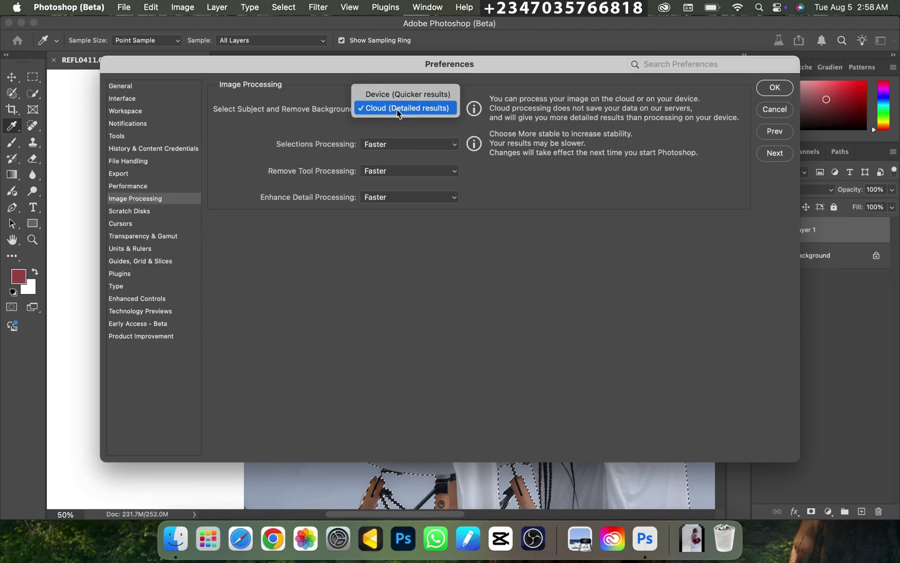
left_click(397, 109)
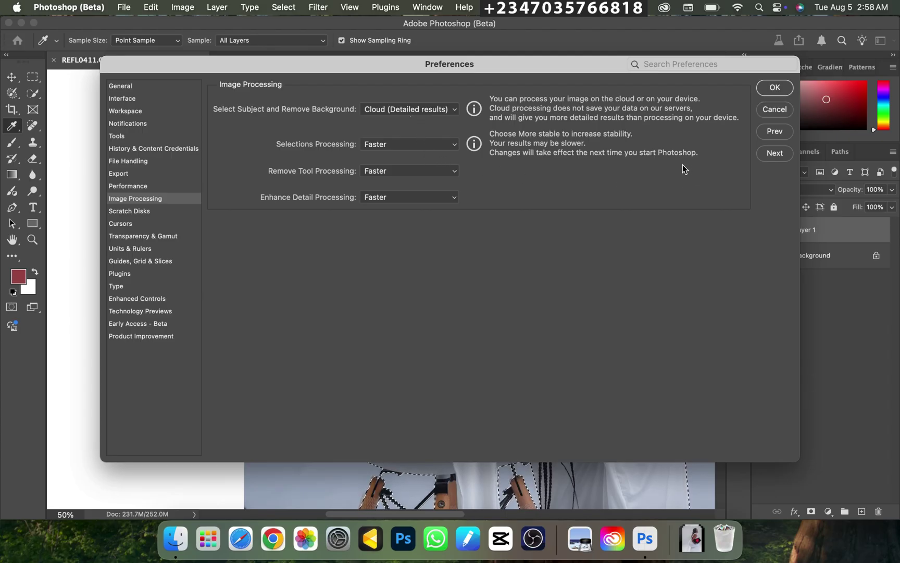
left_click(774, 88)
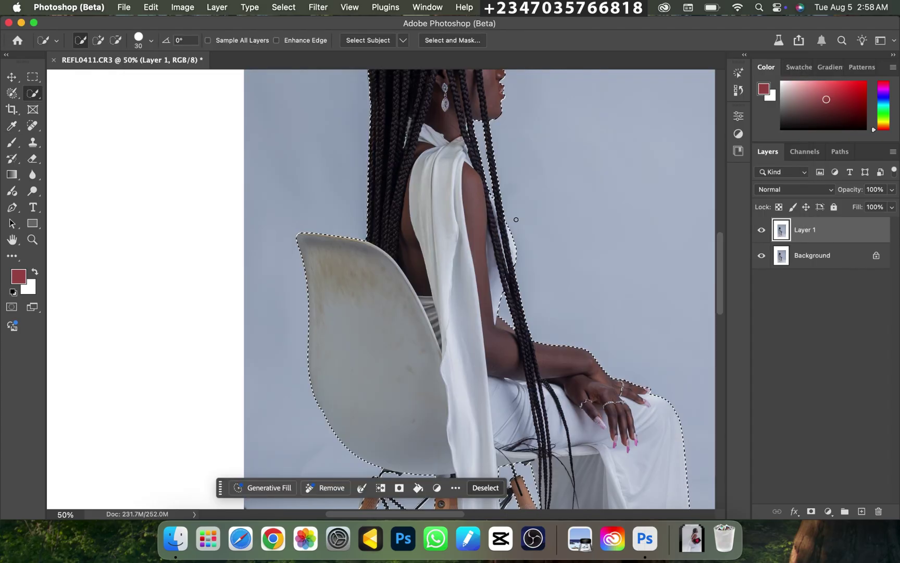
- Examine the subject selection around the braids, chair legs and trailing fabric
scroll(455, 281, "up", 2)
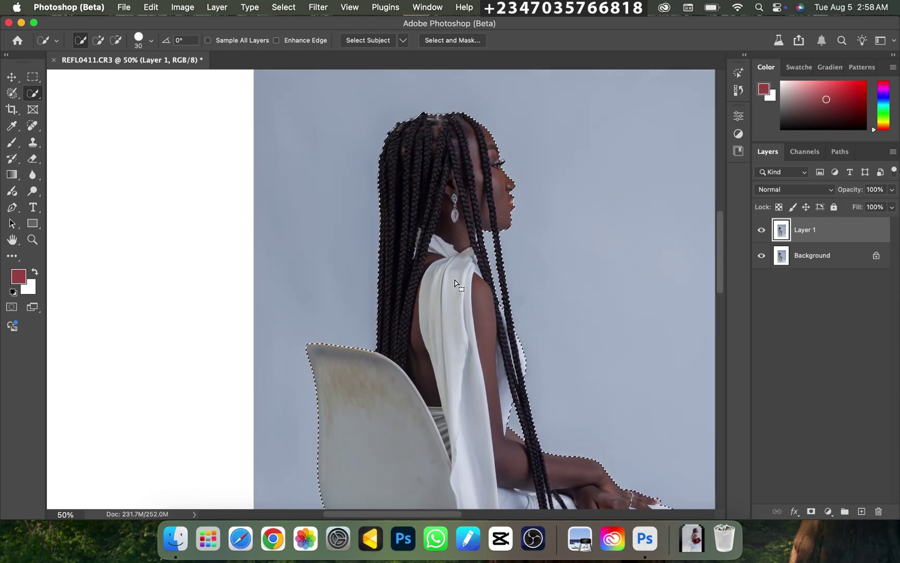
key("super+minus")
key("super+minus")
key("super+minus")
key("super+minus")
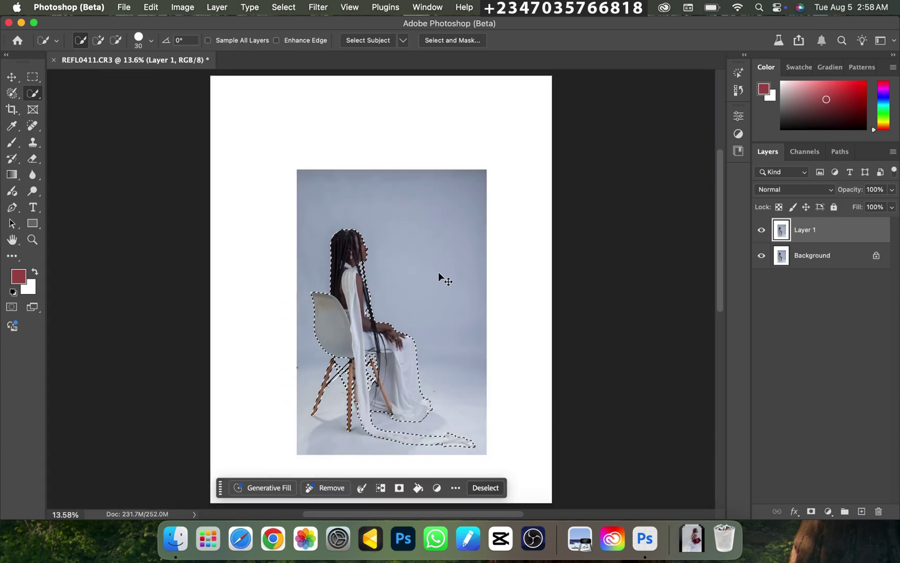
key("super+plus")
left_click_drag(389, 248, 494, 195)
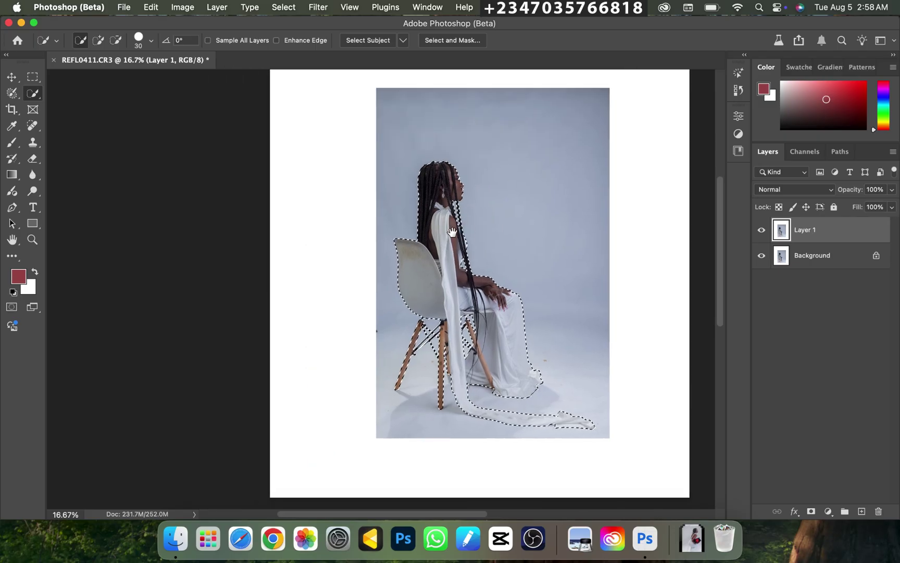
key("super+plus")
left_click_drag(496, 309, 464, 246)
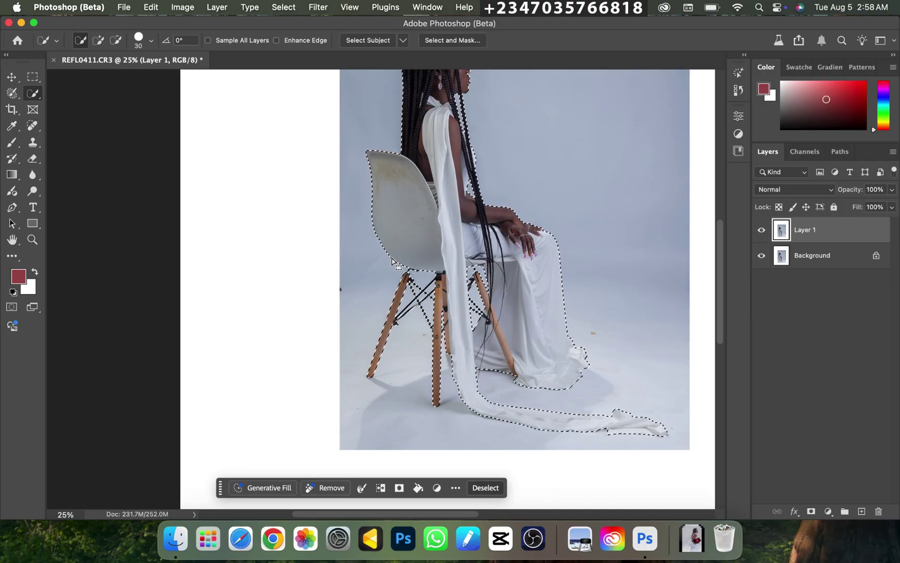
key("super+minus")
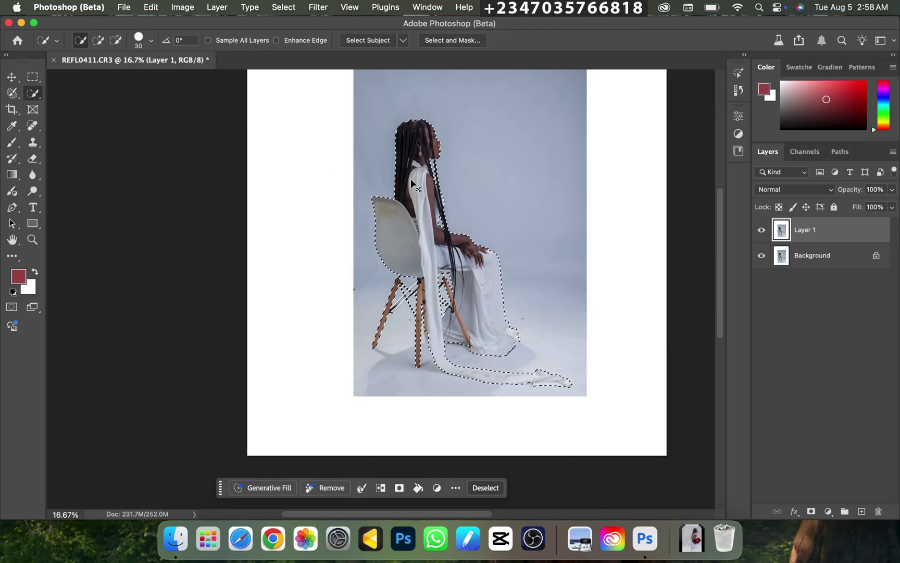
- Feather the subject selection by 2 pixels and turn it into a layer mask on Layer 1
right_click(458, 211)
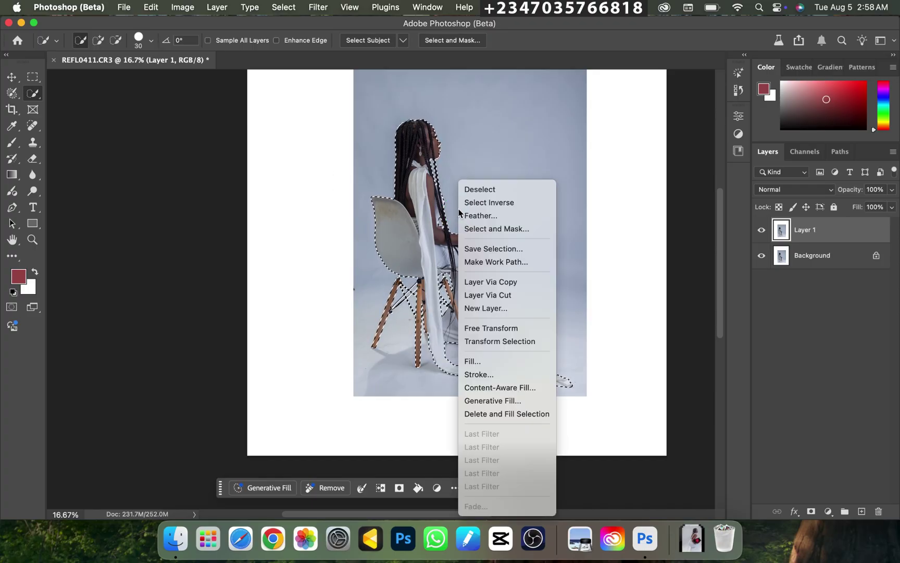
left_click(476, 215)
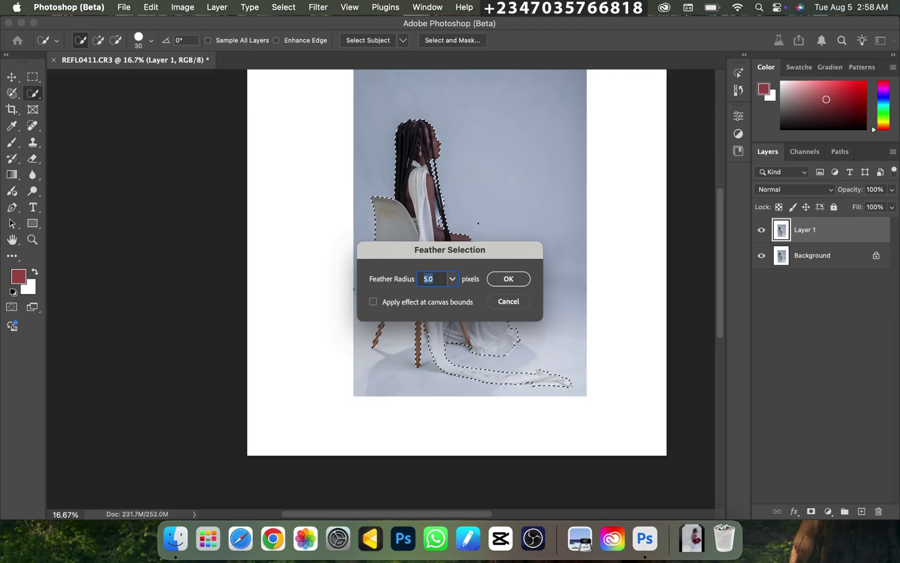
type("2")
left_click(509, 287)
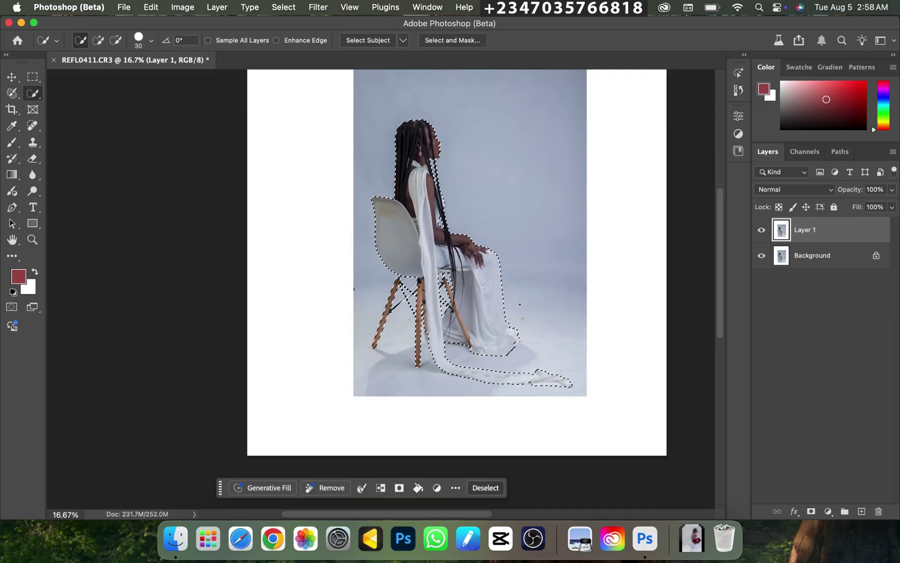
left_click(811, 512)
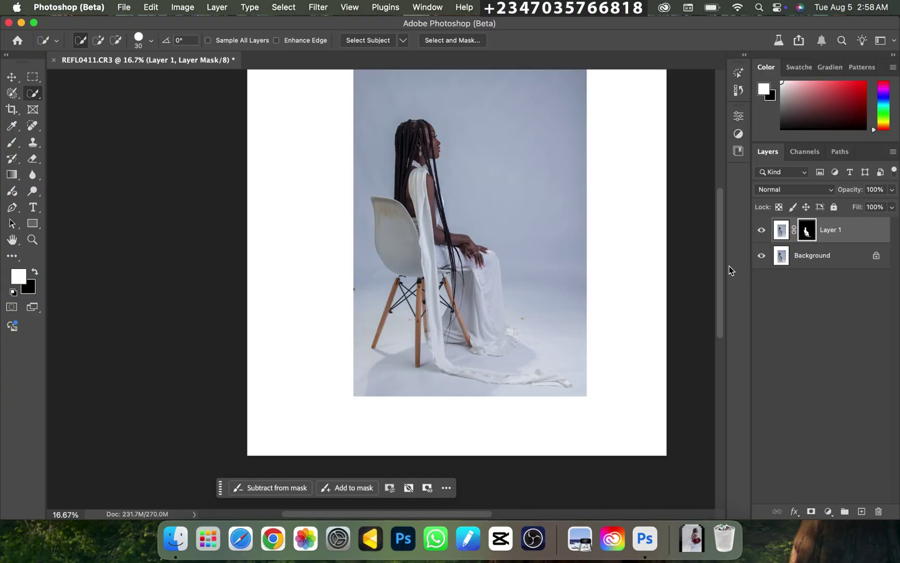
- Check the masked cutout by temporarily hiding the Background layer, and select Layer 1
left_click(762, 255)
key("super+minus")
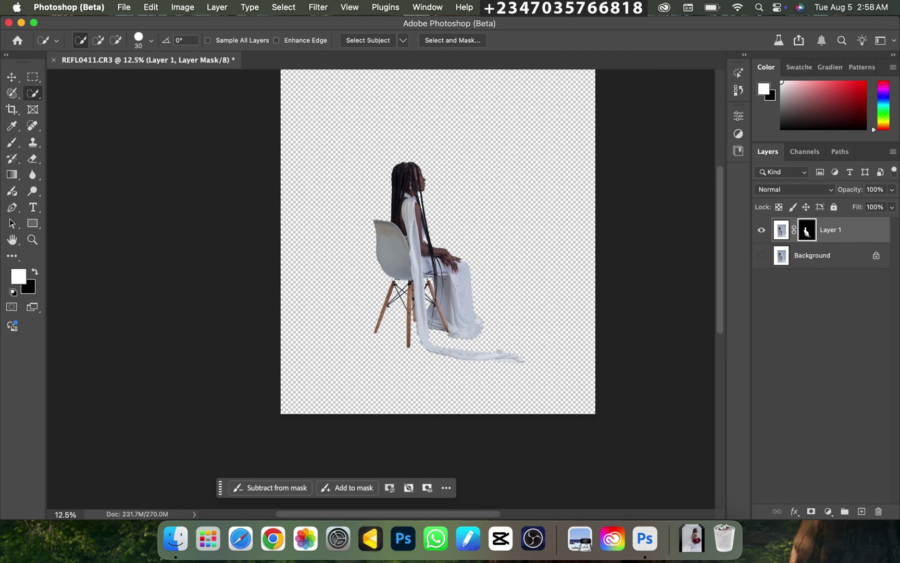
left_click(762, 255)
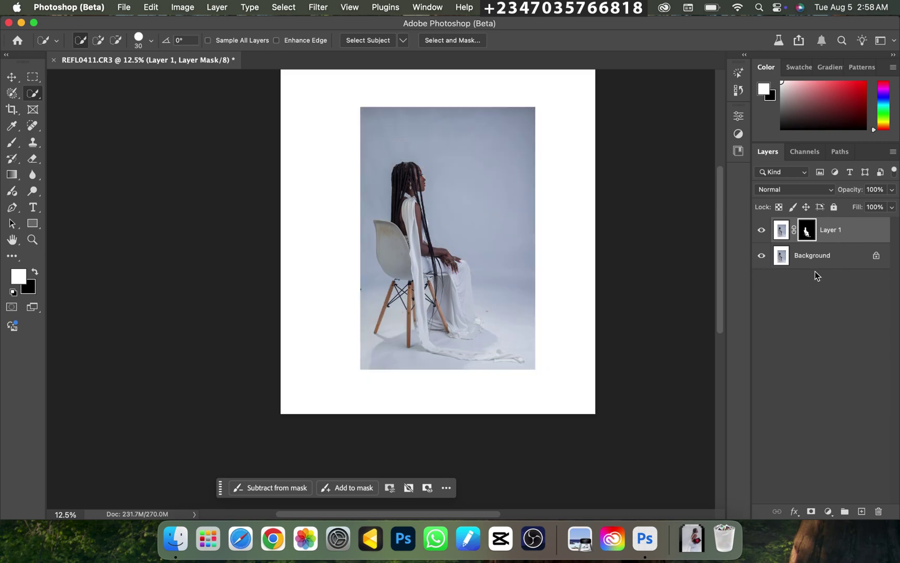
left_click(821, 261)
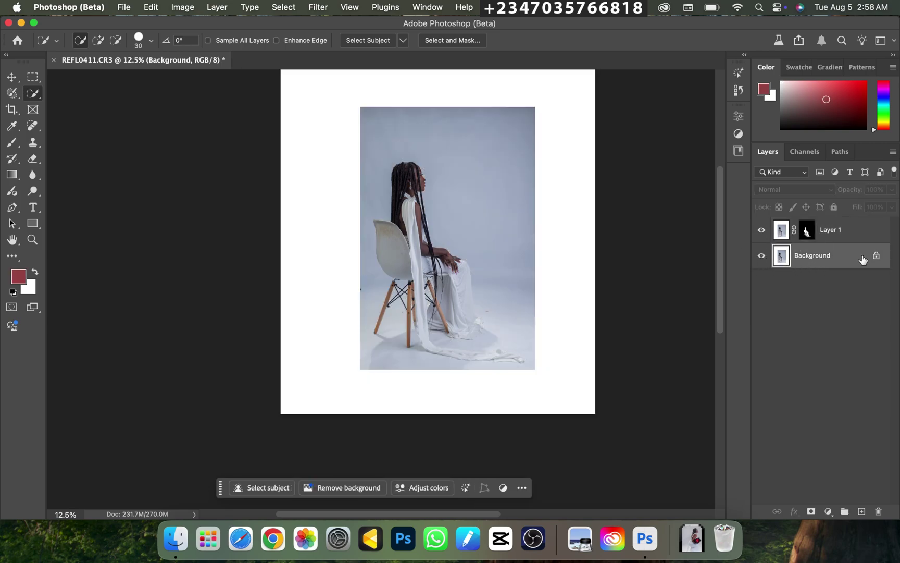
left_click(835, 235)
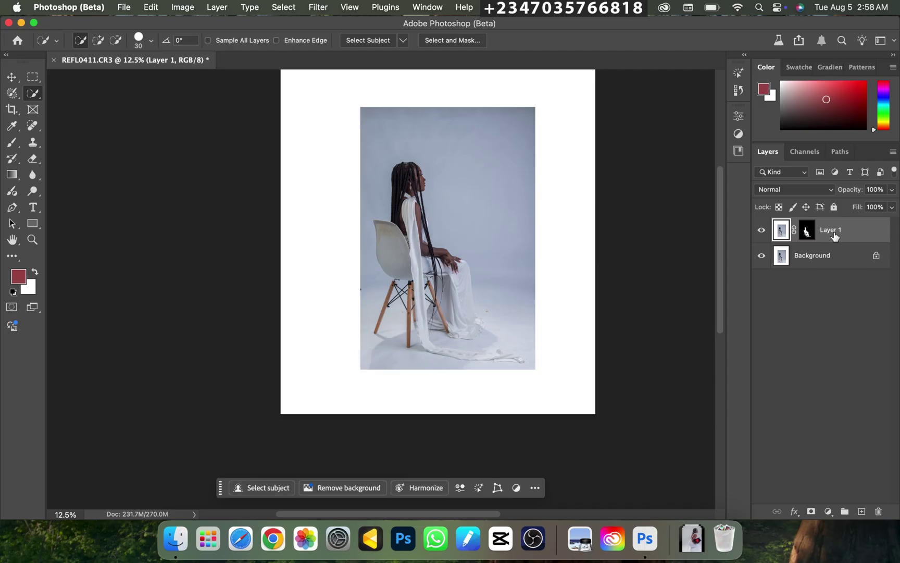
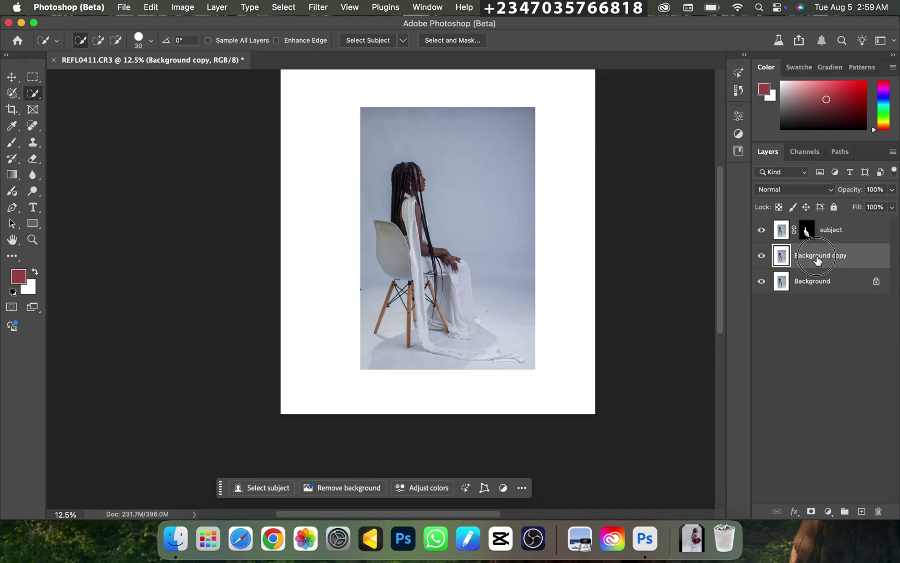
- Rename the Background copy layer as "expand"
double_click(817, 258)
type("expand")
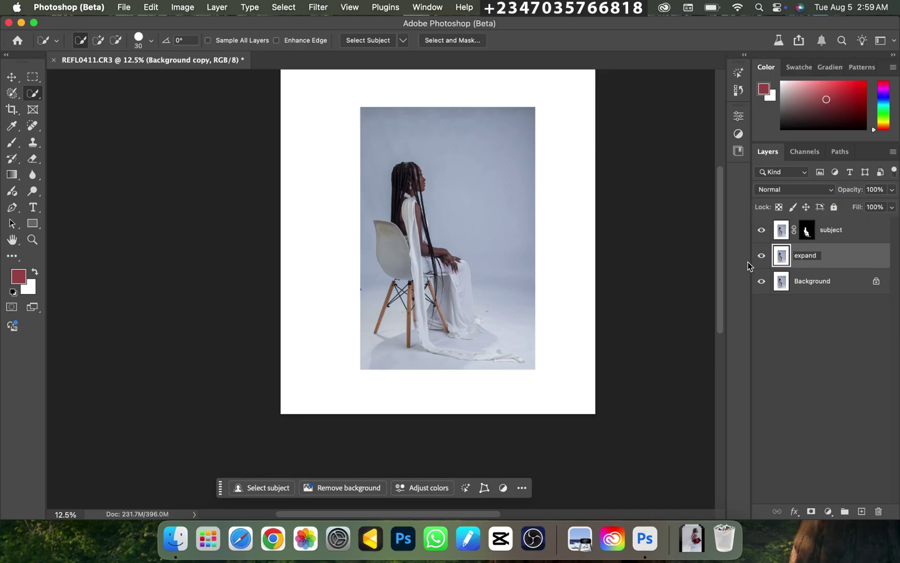
left_click(841, 267)
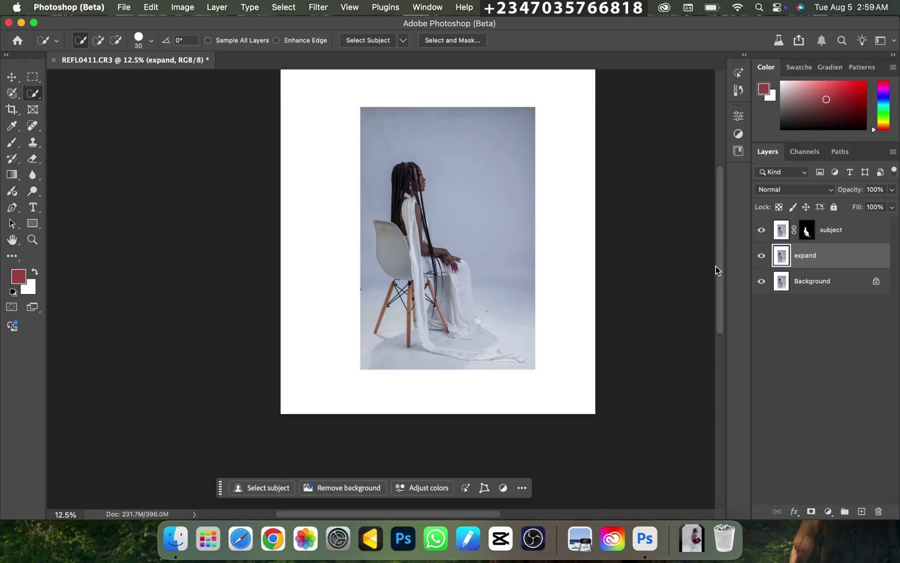
- Load the subject layer's mask as a selection and expand it by 8 pixels, with the expand layer active
left_click(808, 236, "super")
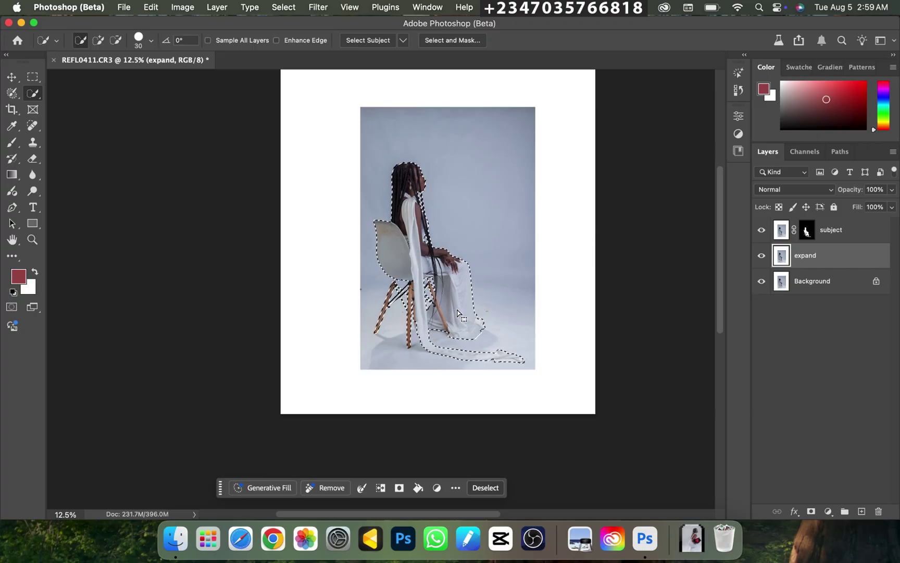
left_click(284, 6)
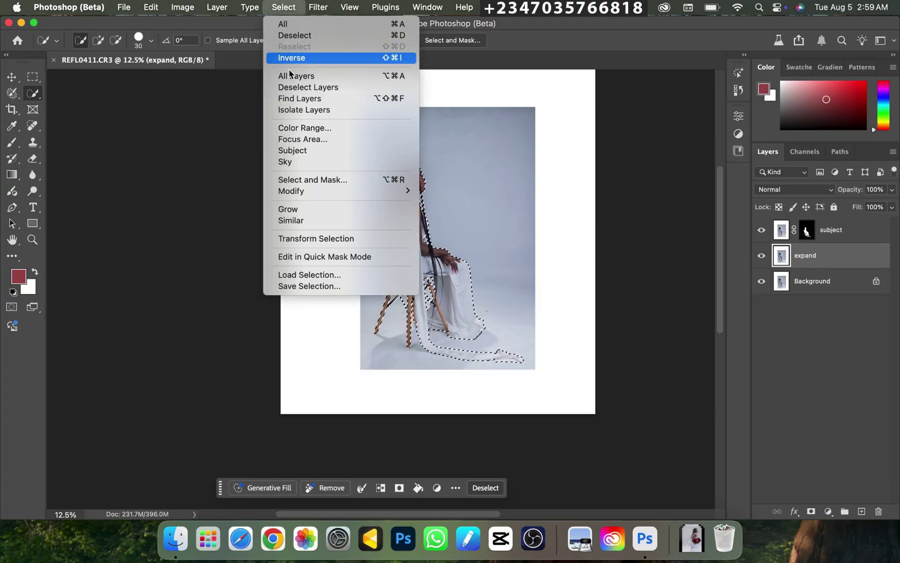
mouse_move(351, 192)
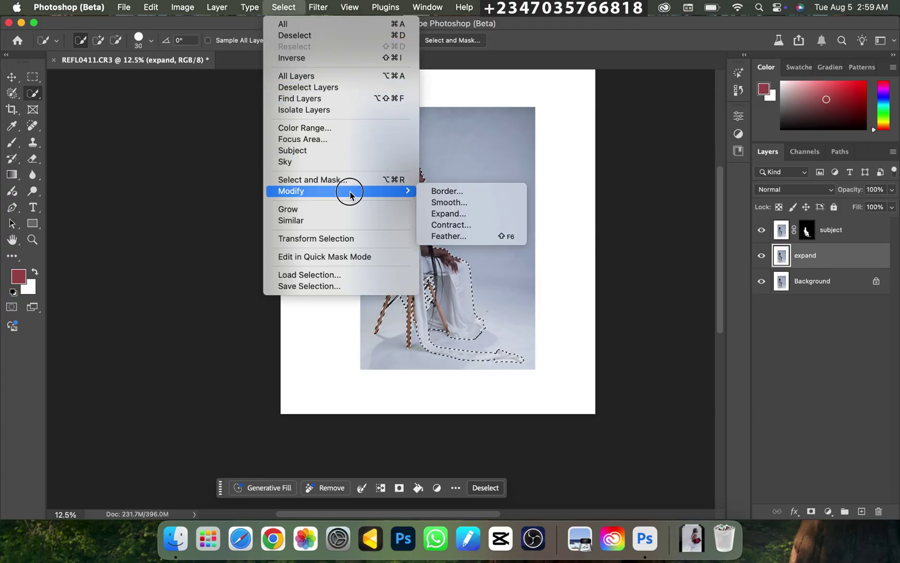
left_click(454, 216)
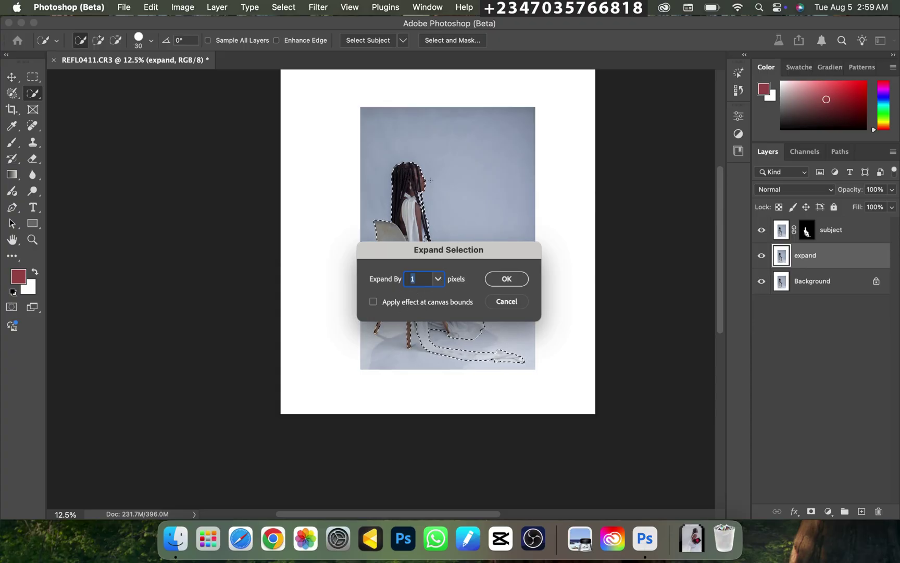
type("8")
left_click(522, 281)
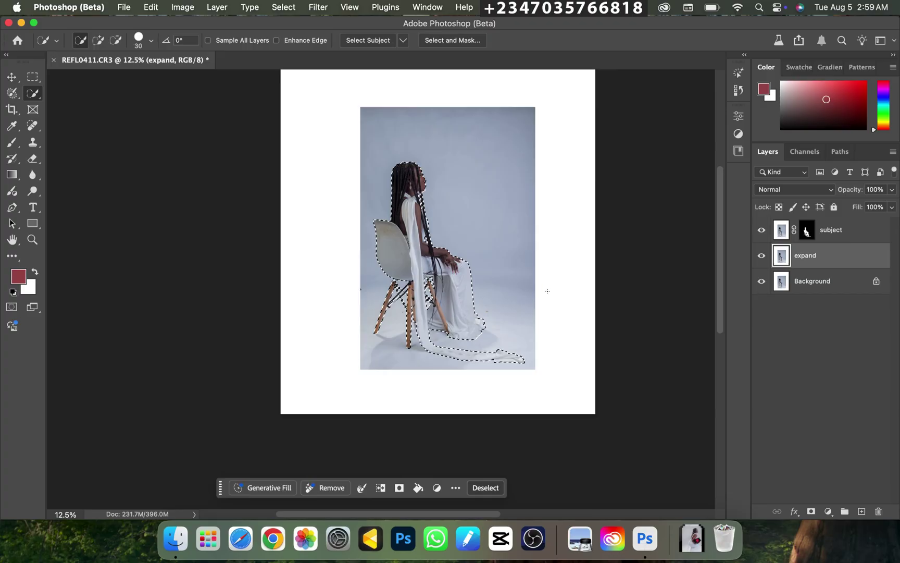
- Add rectangular marquee areas to the selection covering all four white borders and slightly overlapping the photo's edges
key("super+minus")
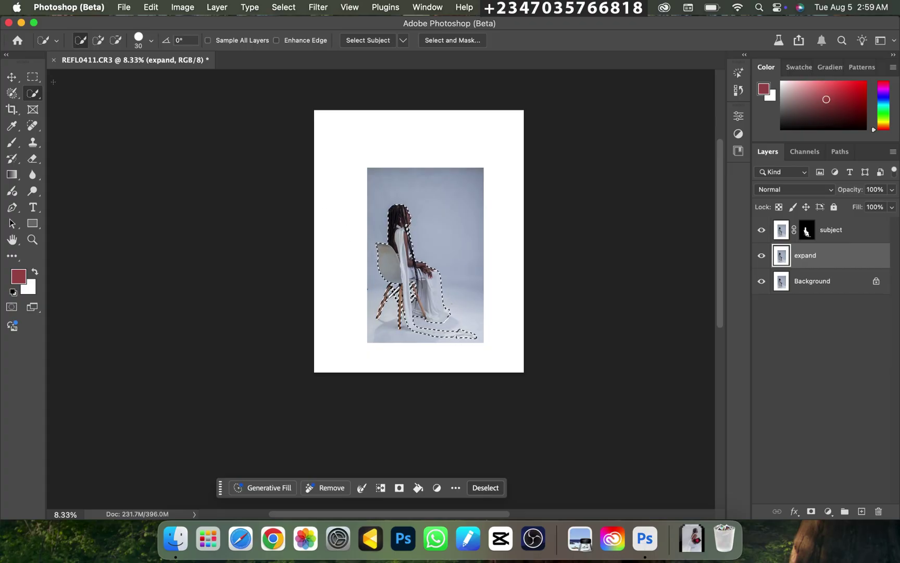
left_click(32, 78)
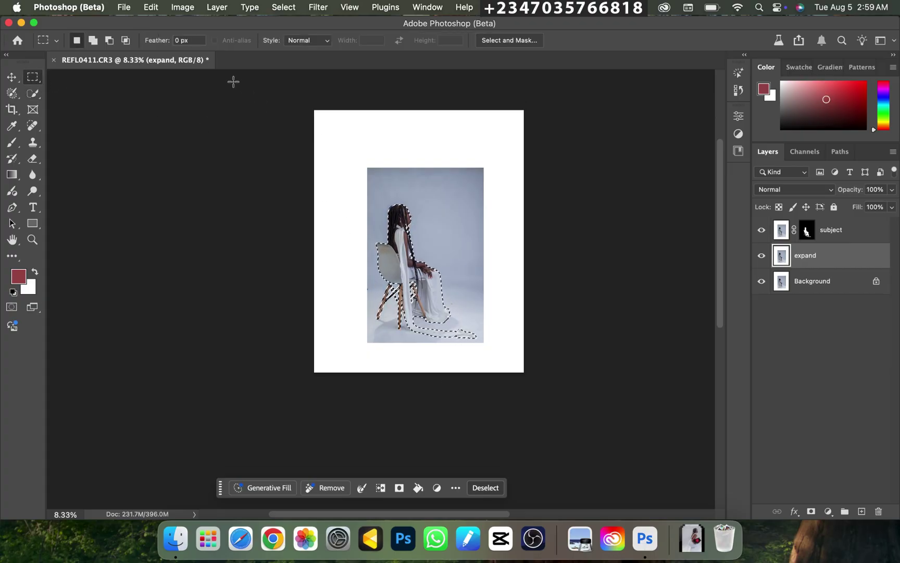
left_click(92, 40)
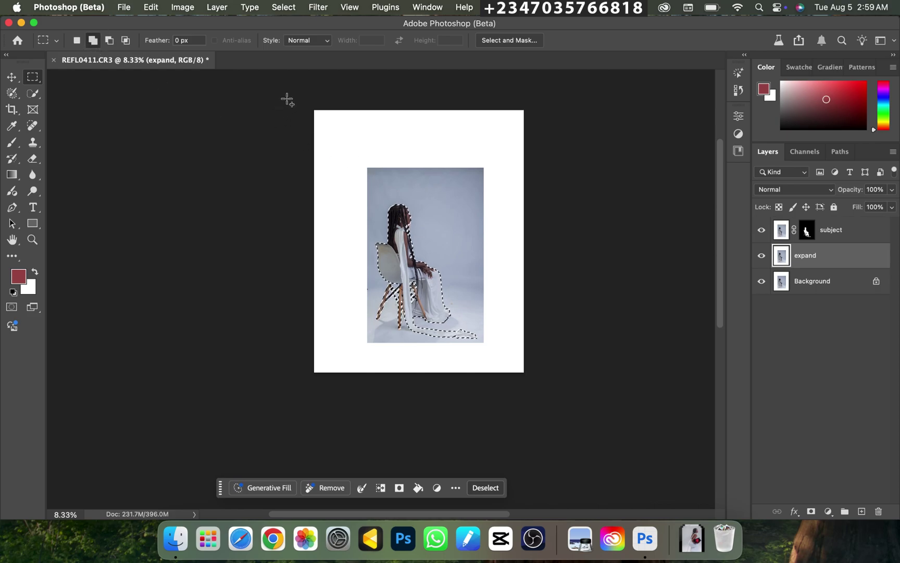
left_click_drag(315, 110, 552, 176)
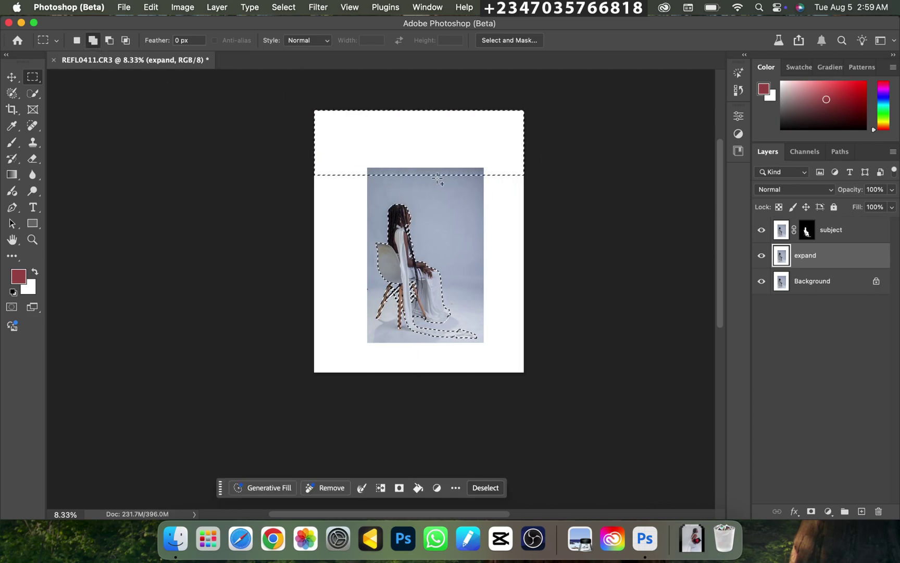
left_click_drag(483, 176, 571, 399)
left_click_drag(289, 167, 371, 387)
left_click_drag(521, 373, 339, 350)
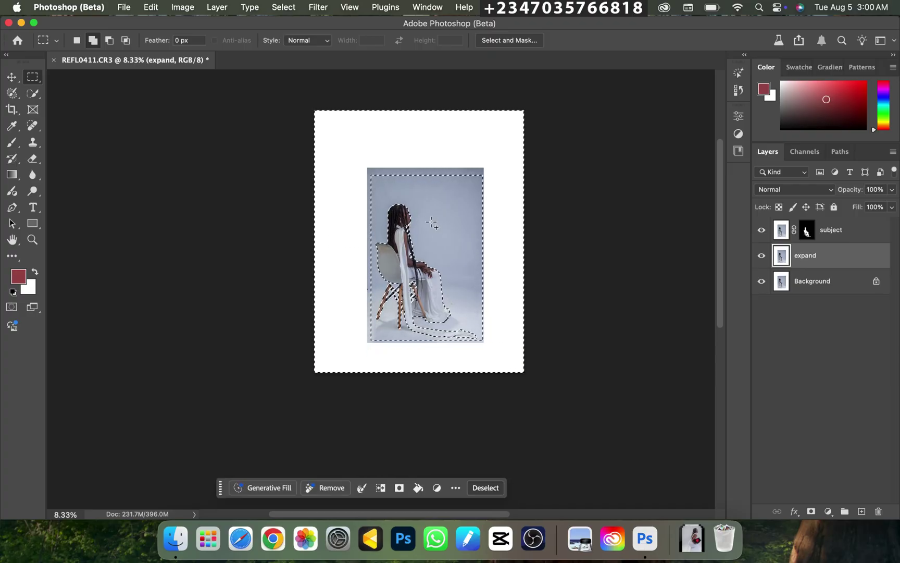
- Fill the selected areas of the expand layer using Content-Aware with Color Adaptation, and deselect
right_click(409, 181)
left_click(435, 361)
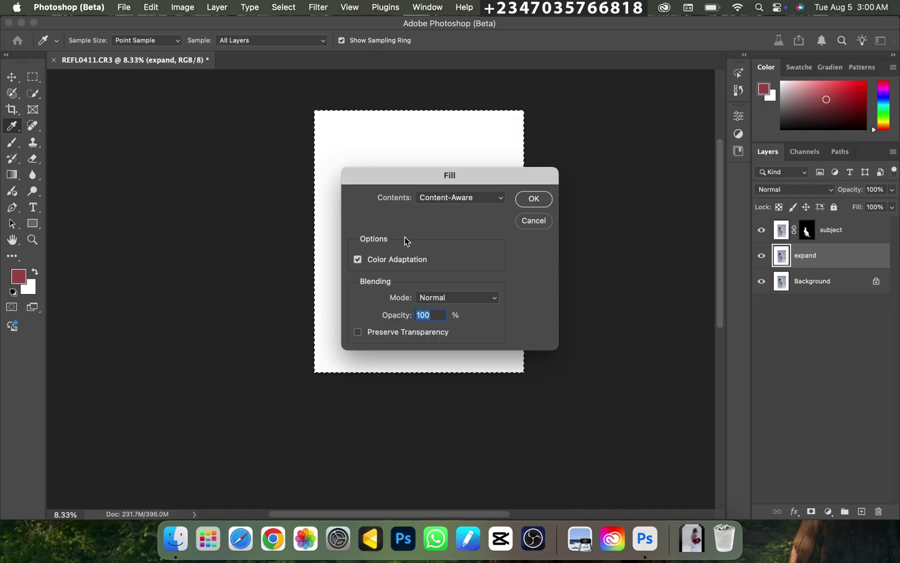
left_click(537, 203)
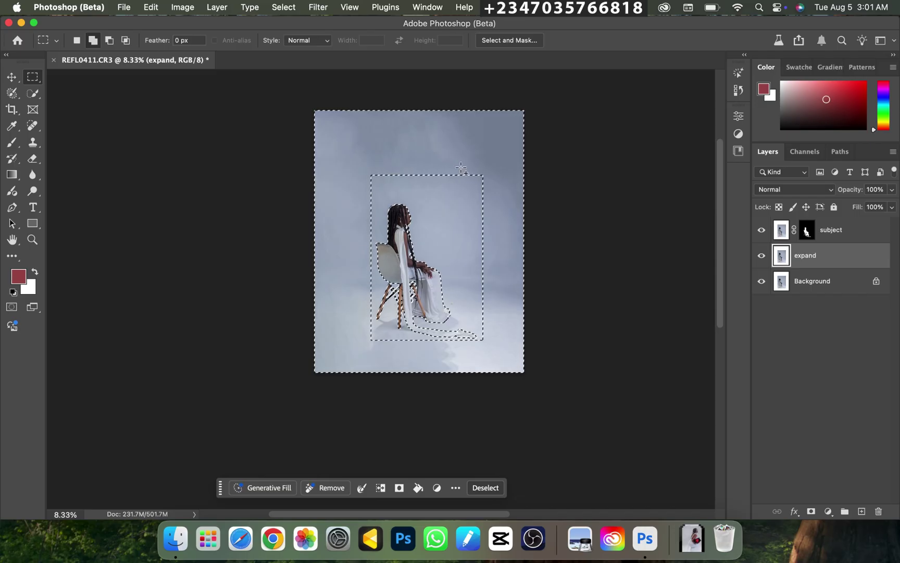
key("super+d")
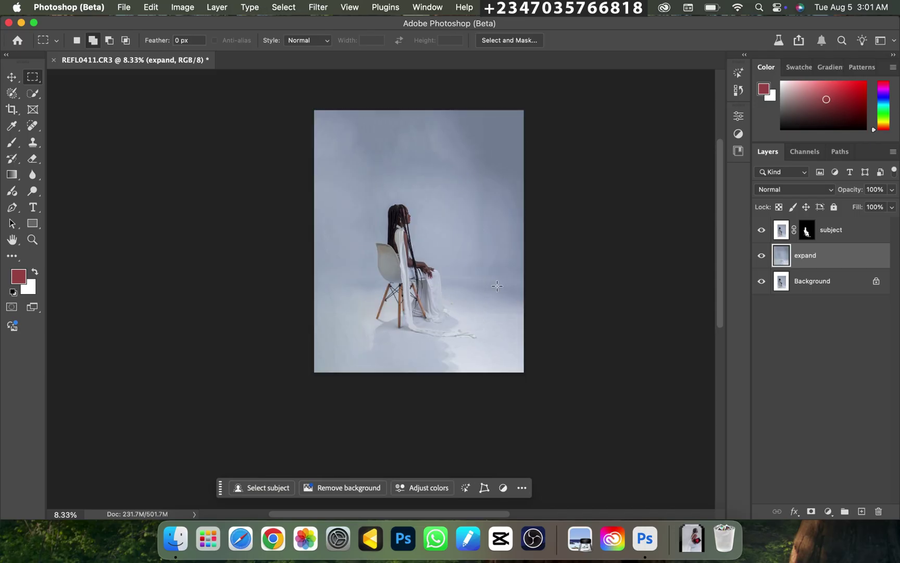
- Duplicate the expand layer and rename the copy as "blur"
key("super+equal")
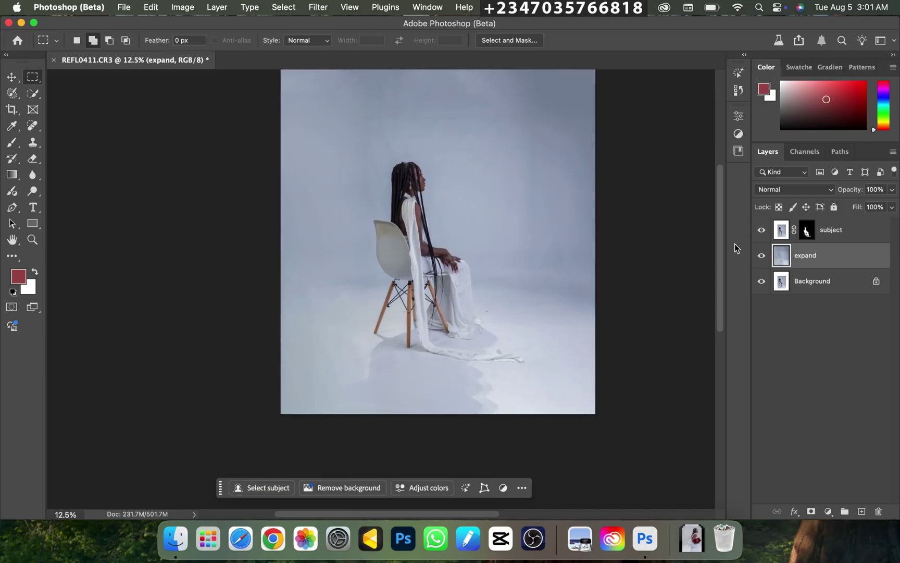
key("super+minus")
key("super+equal")
key("super+minus")
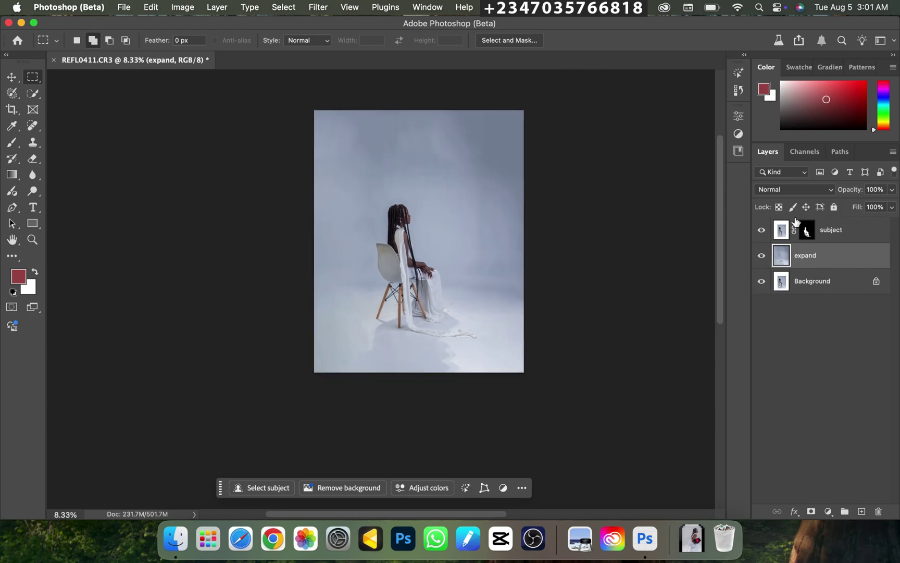
key("super+j")
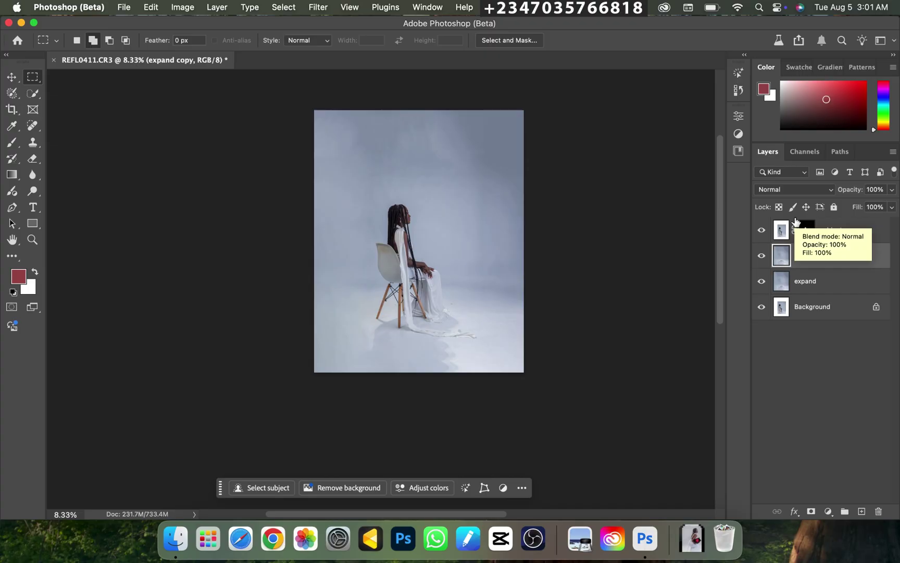
key("super+equal")
key("super+minus")
key("super+equal")
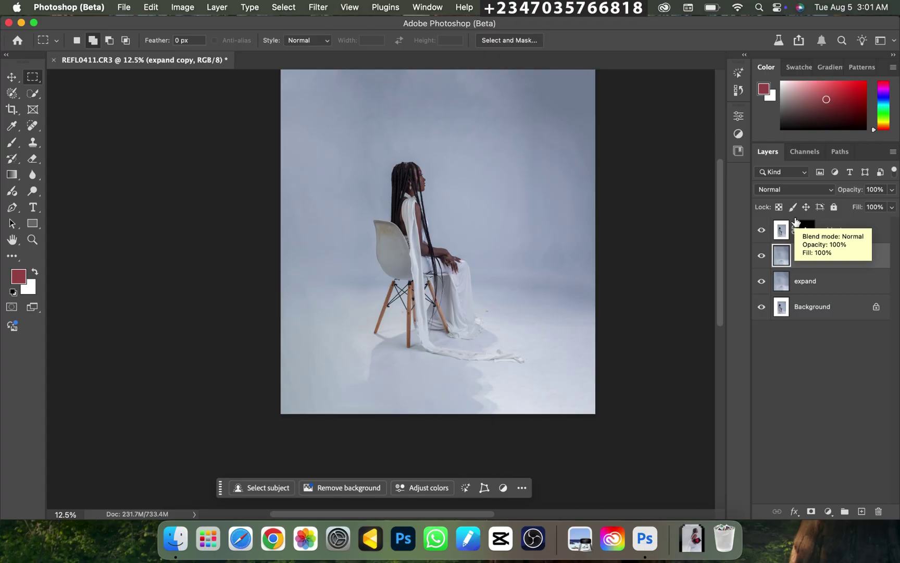
key("super+minus")
key("super+equal")
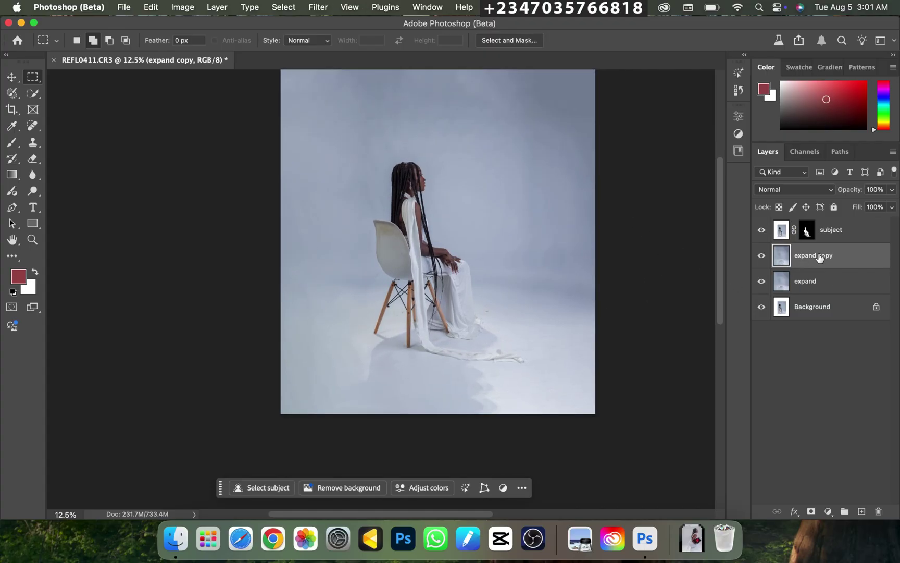
type("blur")
key("Return")
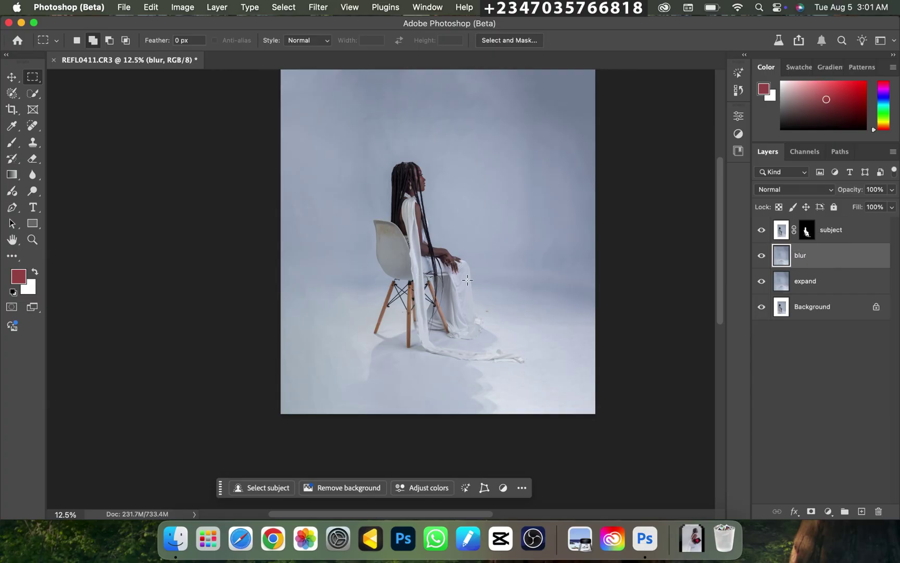
- Apply a Gaussian Blur with a radius of 200 pixels to the blur layer
left_click(311, 12)
mouse_move(382, 174)
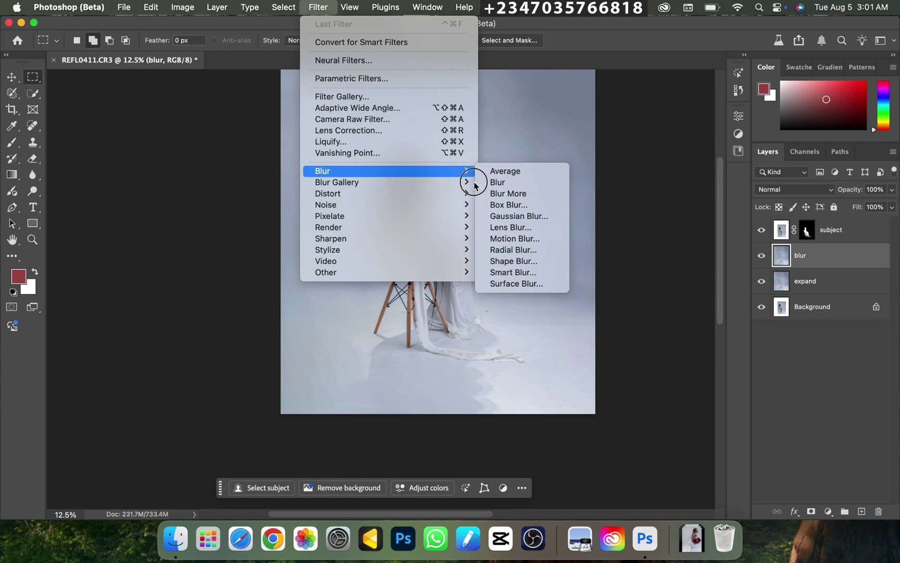
left_click(516, 217)
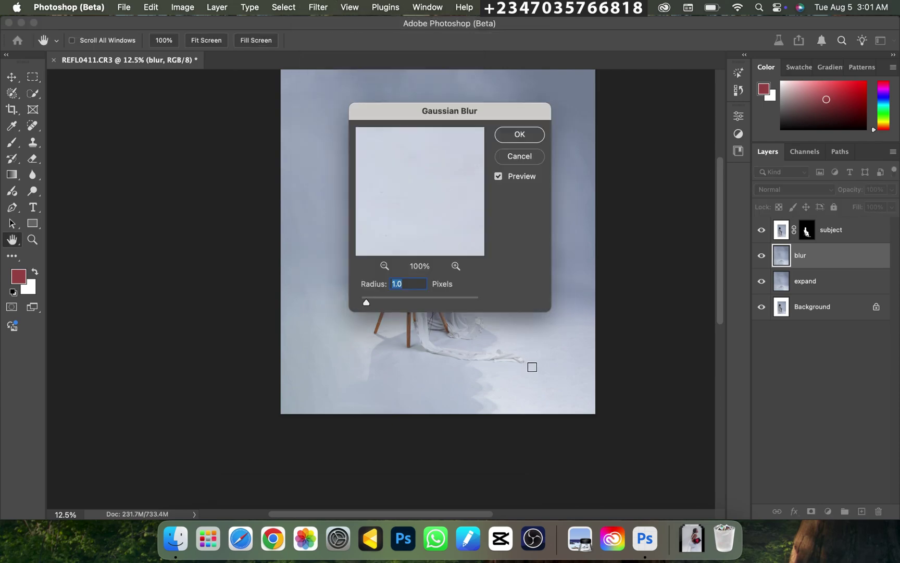
type("200")
key("XF86AudioMute")
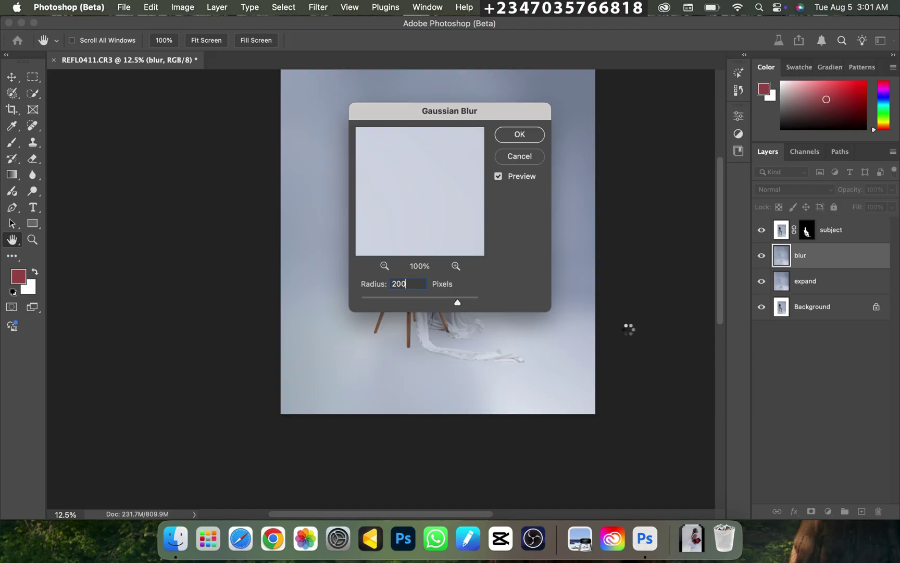
key("Return")
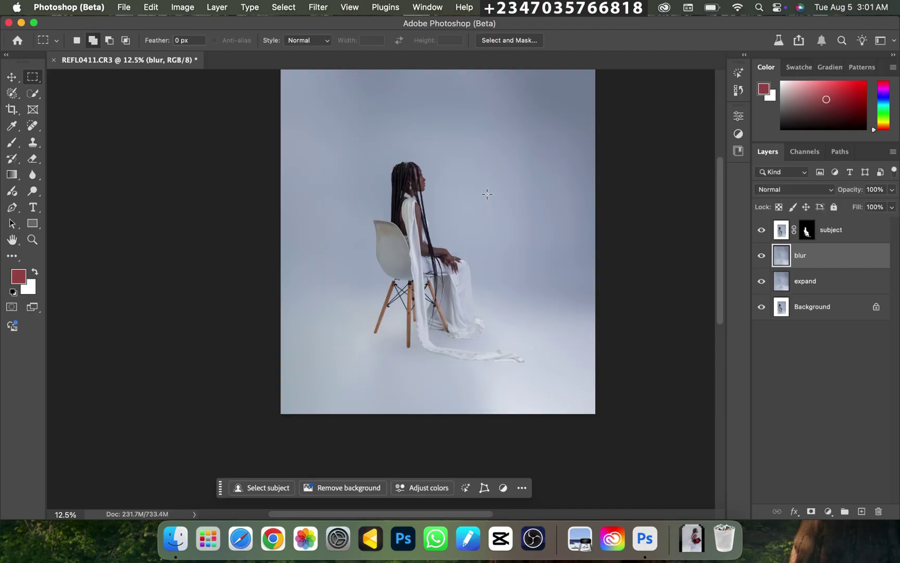
- Add a white layer mask to the blur layer and choose the Brush tool with black as foreground colour
left_click(811, 512)
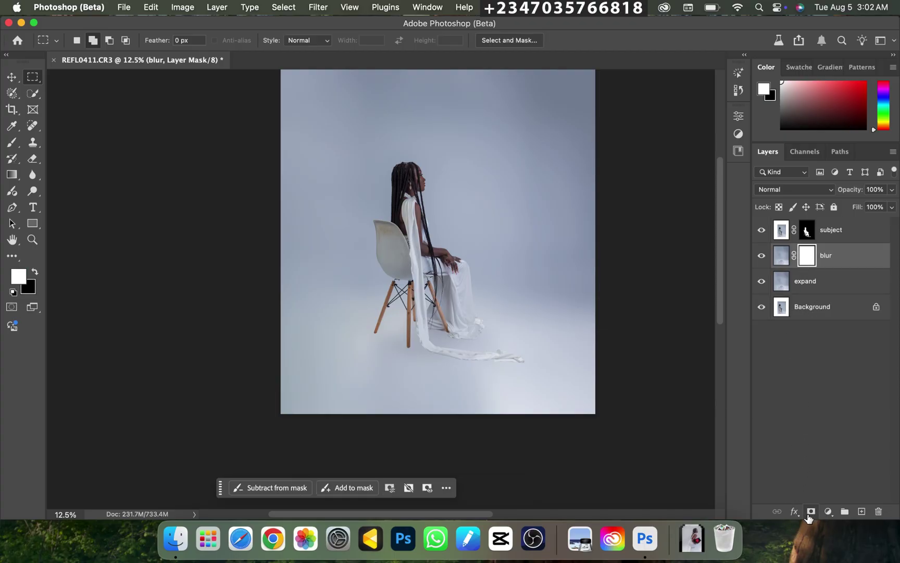
left_click(13, 141)
left_click(34, 275)
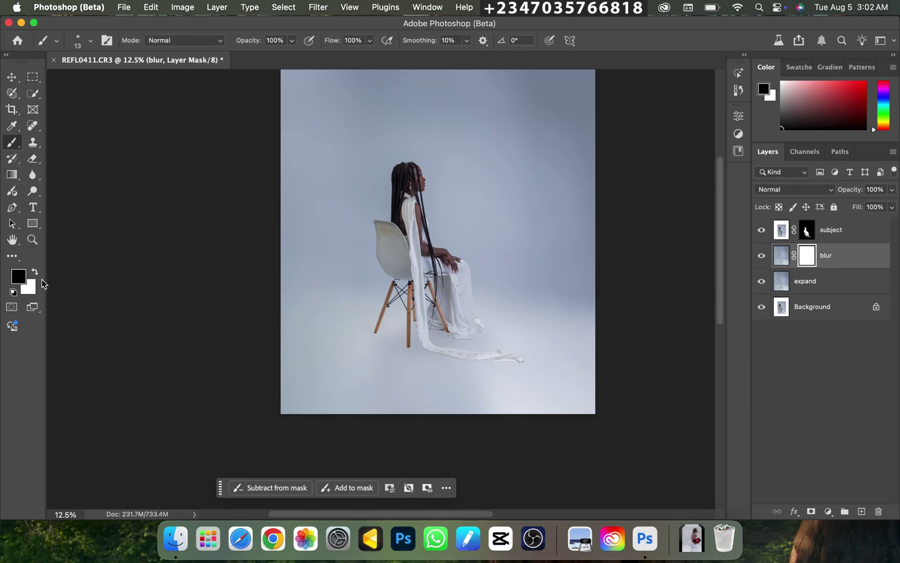
- Paint black on the blur layer's mask over the floor around the chair legs and trailing fabric with a soft 2400 px brush
left_click(91, 41)
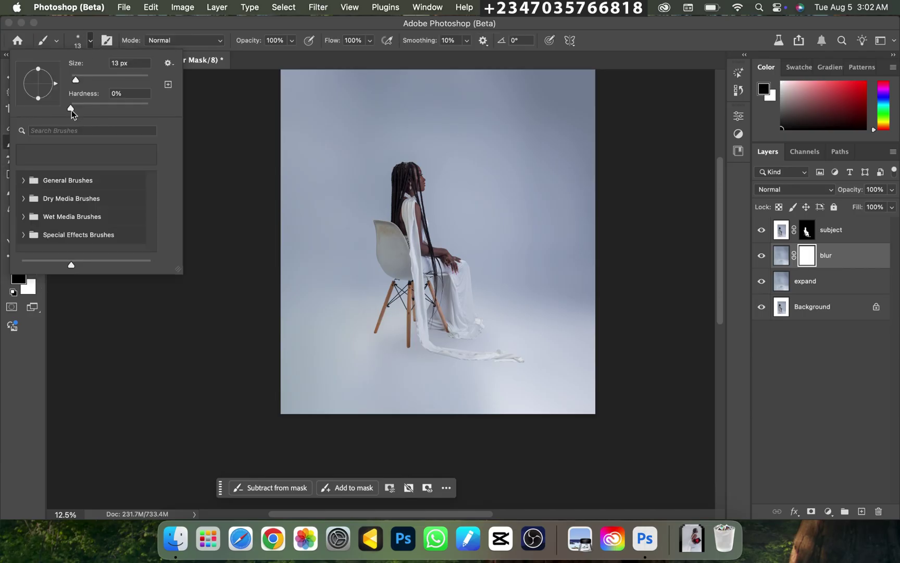
left_click_drag(76, 80, 137, 79)
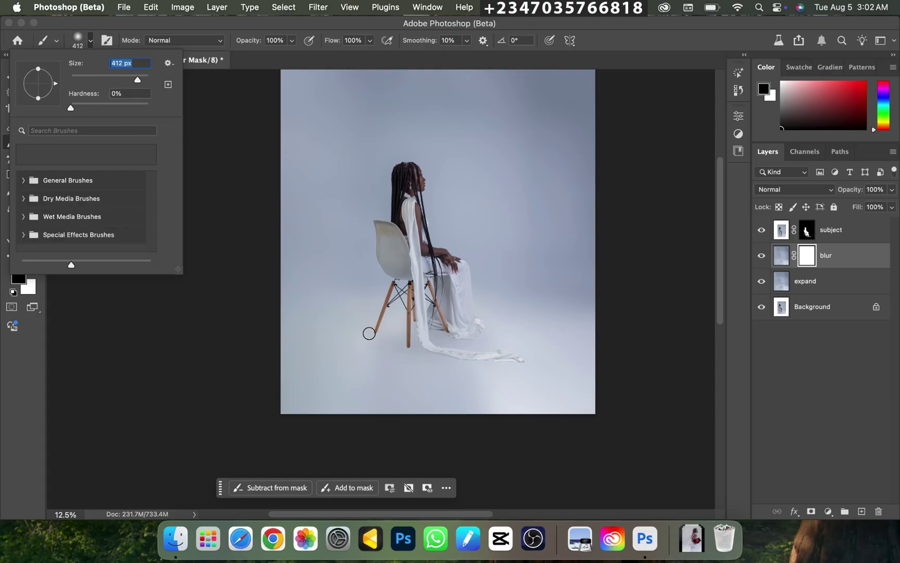
type("500")
key("Return")
key("bracketright")
key("bracketright")
key("bracketright")
key("bracketright")
key("bracketright")
key("bracketright")
key("bracketright")
key("bracketright")
key("bracketright")
key("bracketright")
key("bracketright")
key("bracketright")
key("bracketright")
key("bracketright")
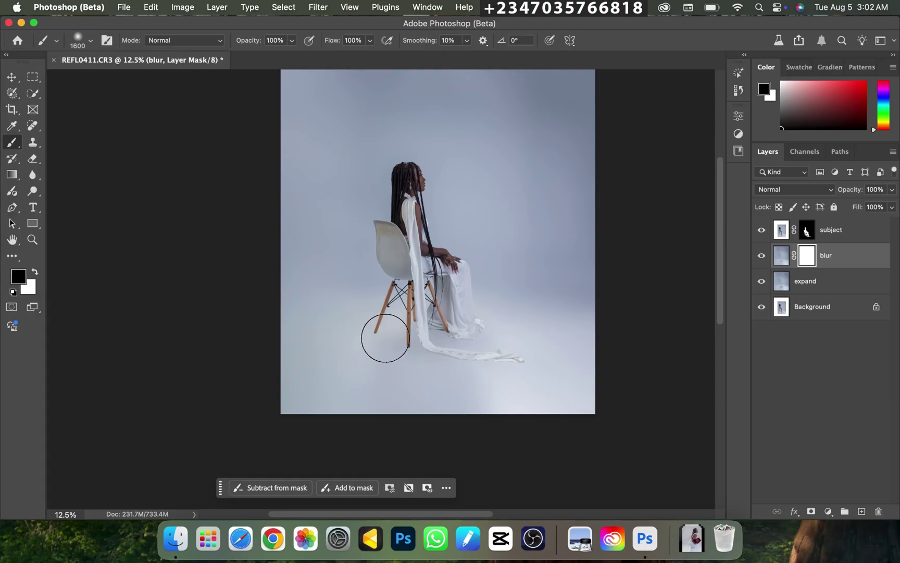
key("bracketright")
key("bracketright")
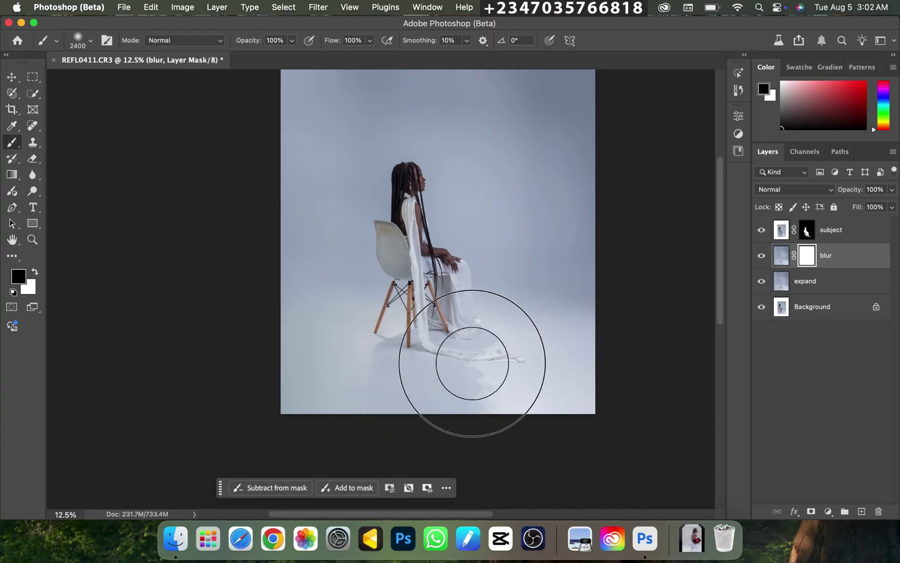
left_click(450, 336)
key("super+minus")
key("super+minus")
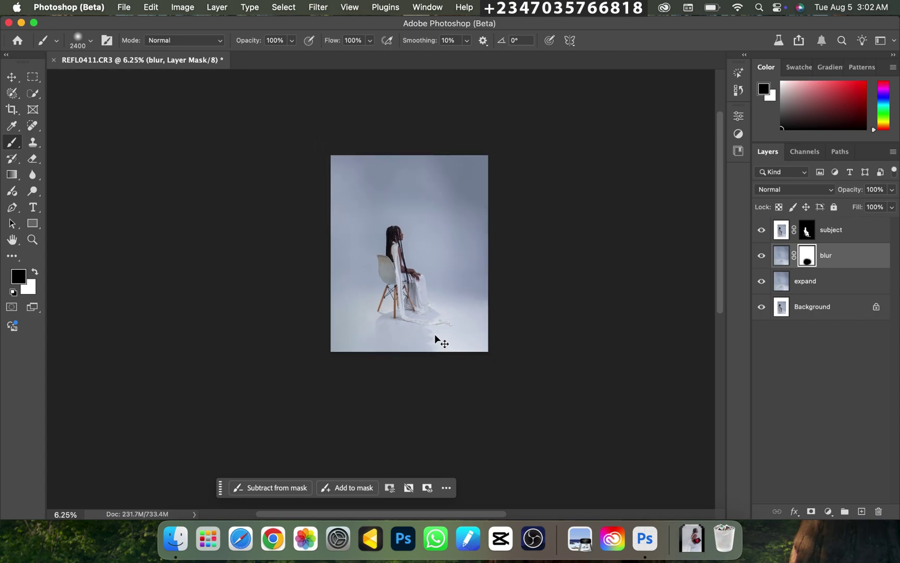
key("super+equal")
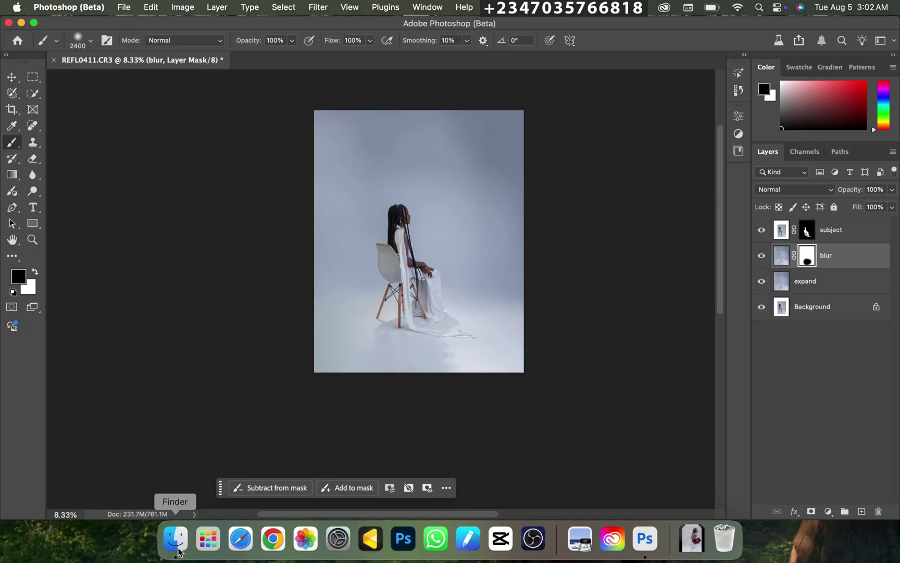
- Open REFL0473.CR3 from Finder's raw folder in Photoshop, keeping its existing Camera Raw settings
left_click(176, 538)
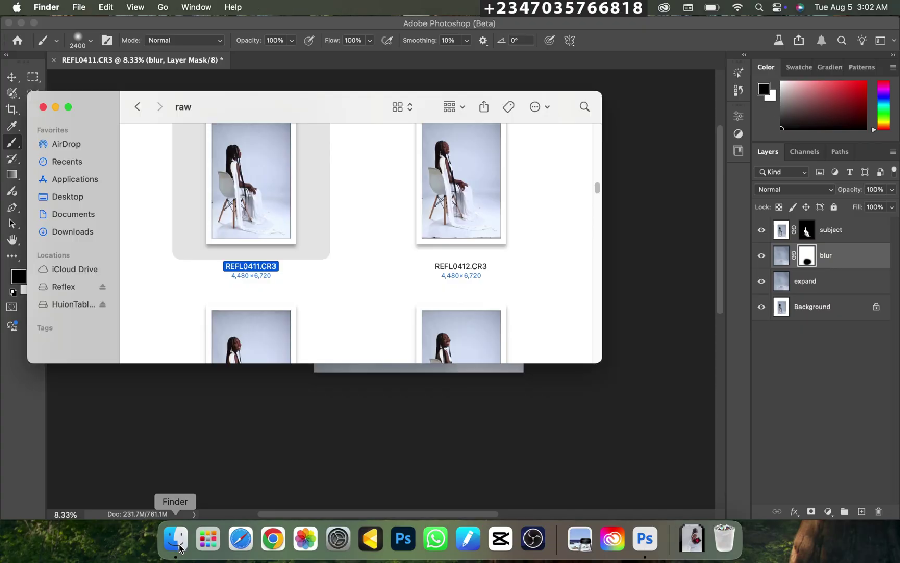
scroll(461, 271, "down", 6)
scroll(464, 280, "down", 15)
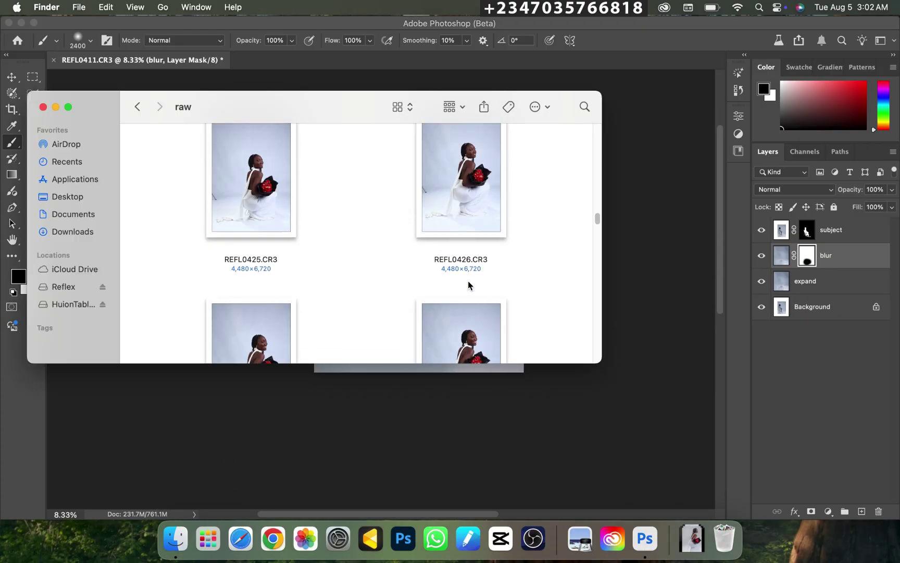
scroll(468, 284, "down", 15)
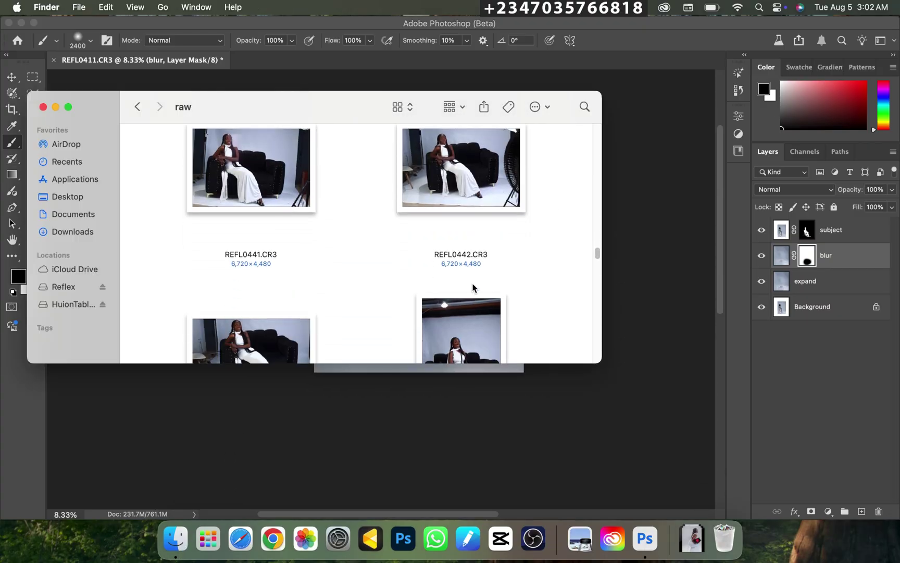
left_click_drag(250, 264, 641, 66)
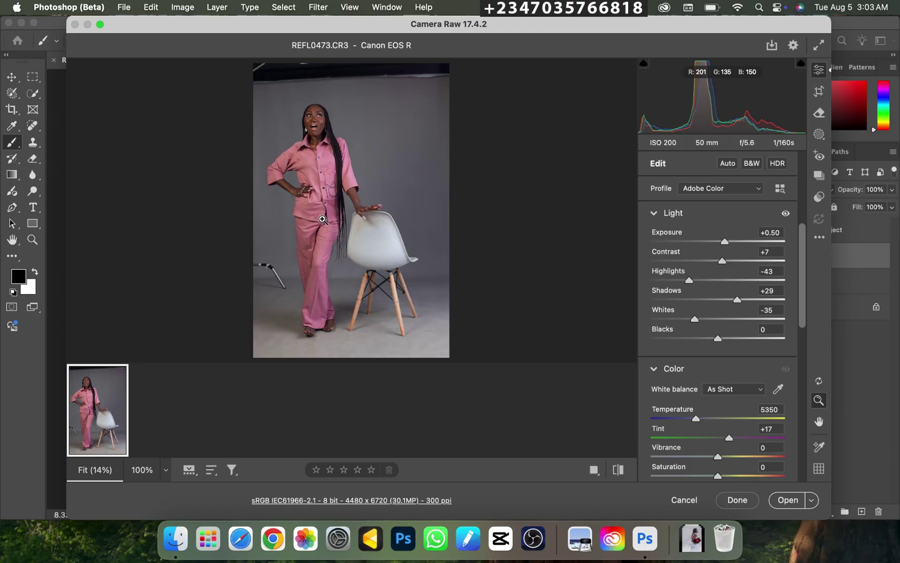
left_click(785, 505)
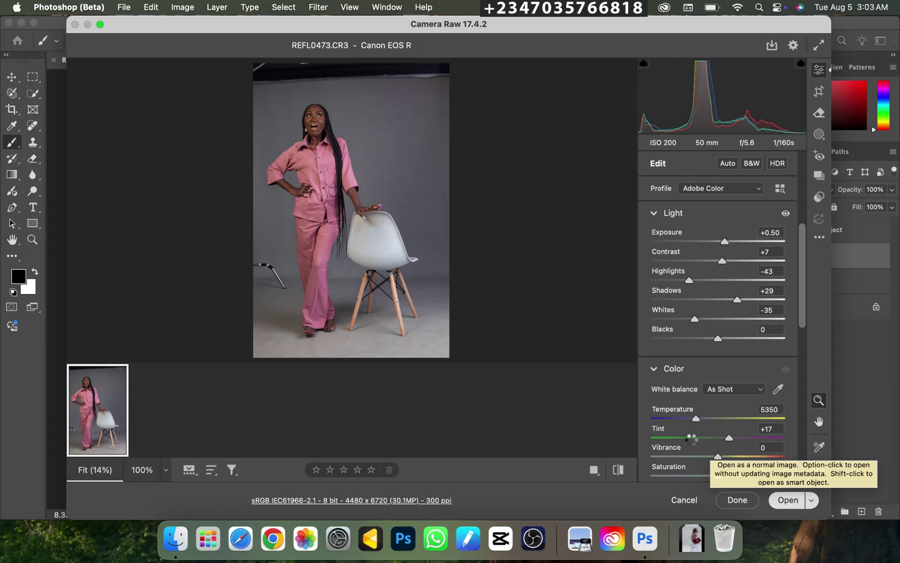
- Select the woman in pink and the white chair with Select Subject
key("super+minus")
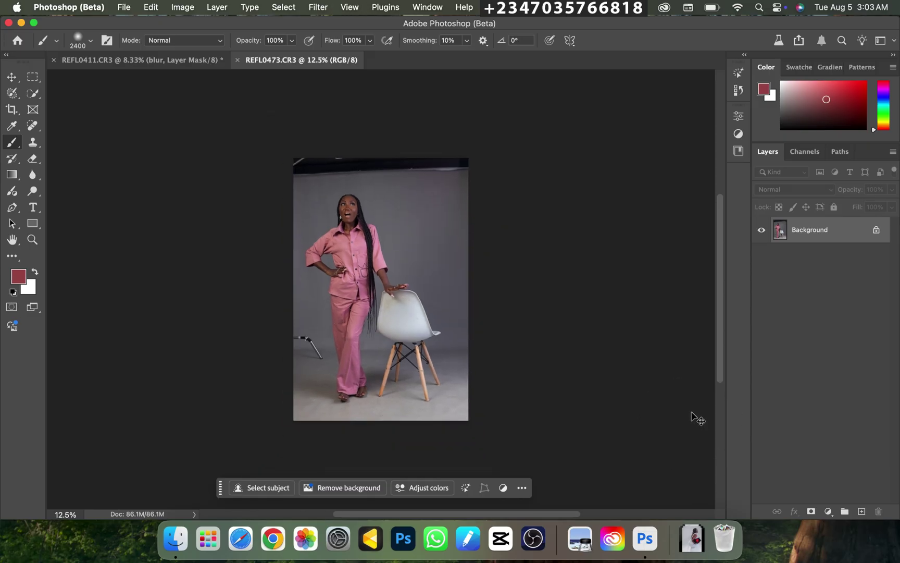
key("super+equal")
key("super+minus")
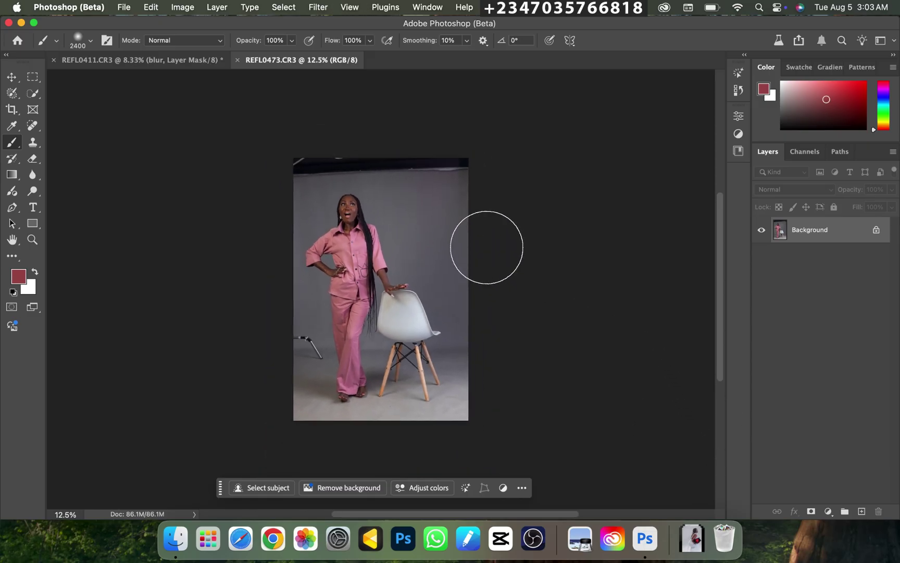
left_click(34, 93)
left_click(361, 43)
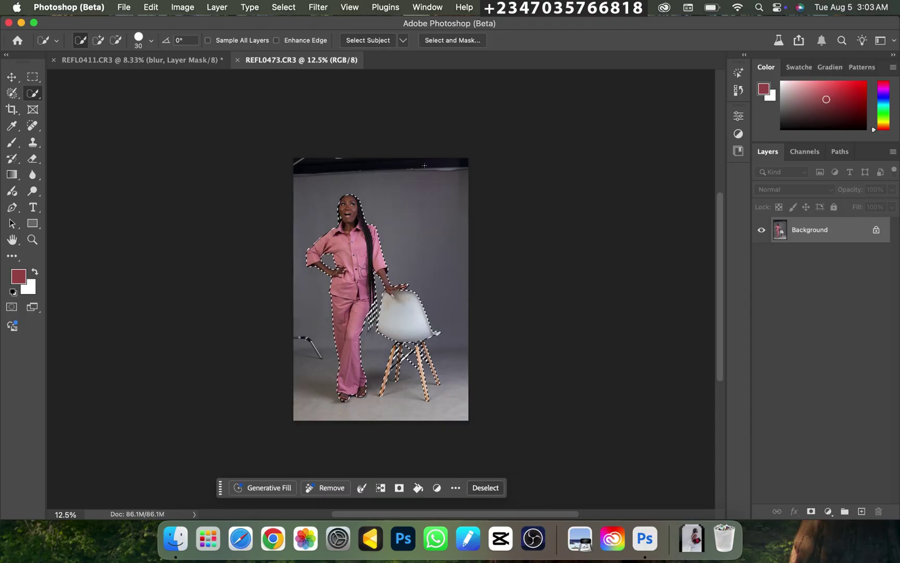
- Examine the selection edges around the woman's braids, arms and legs and around the chair
key("super+equal")
key("super+equal")
key("super+equal")
key("super+equal")
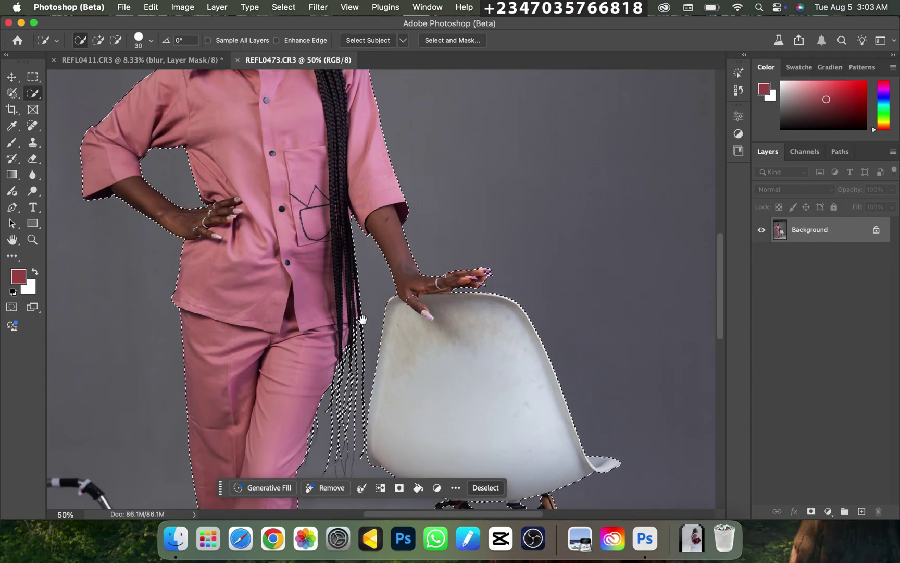
left_click_drag(362, 318, 321, 171)
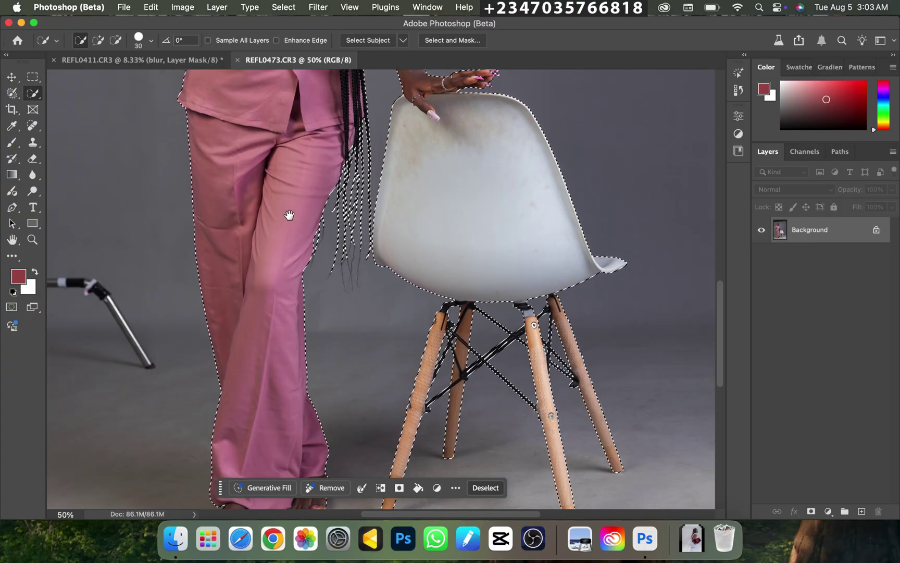
scroll(292, 211, "up", 10)
scroll(370, 288, "up", 5)
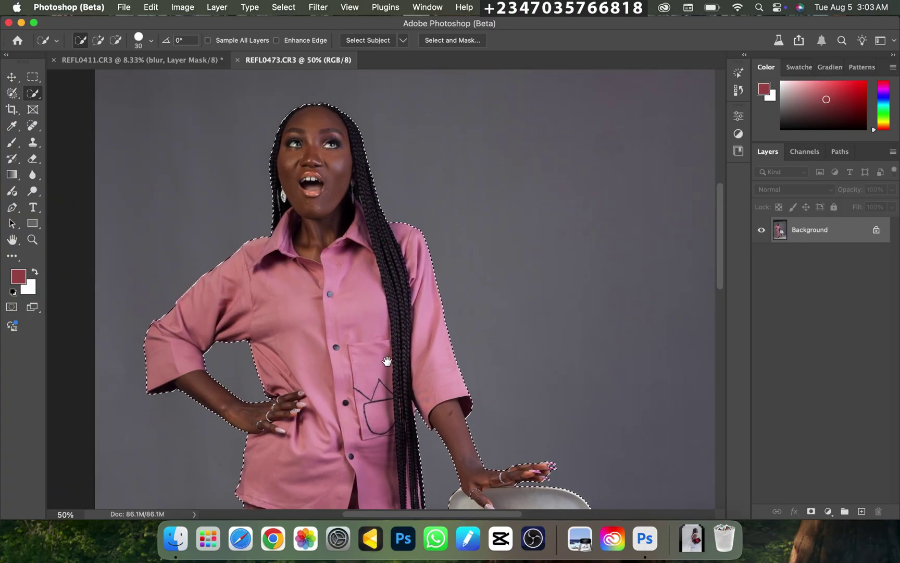
scroll(392, 314, "down", 2)
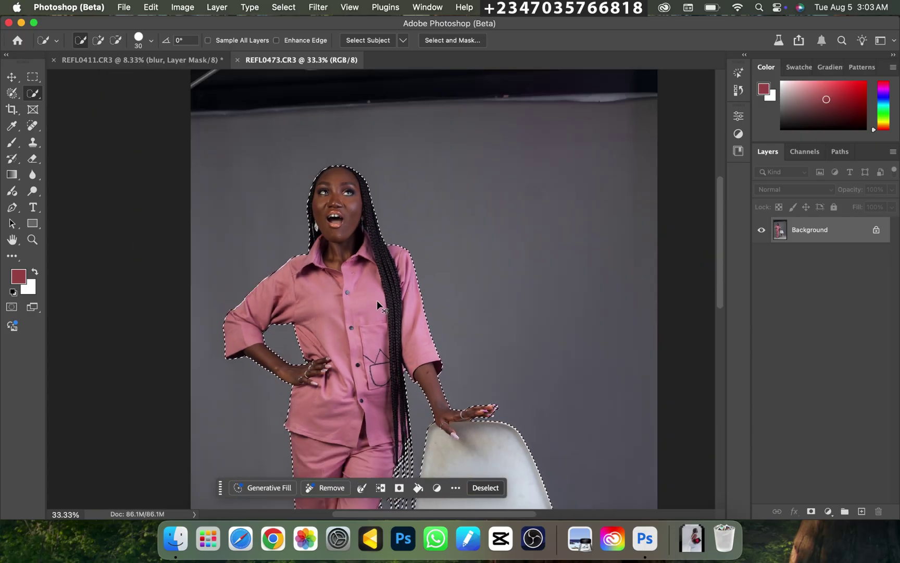
scroll(375, 297, "down", 1)
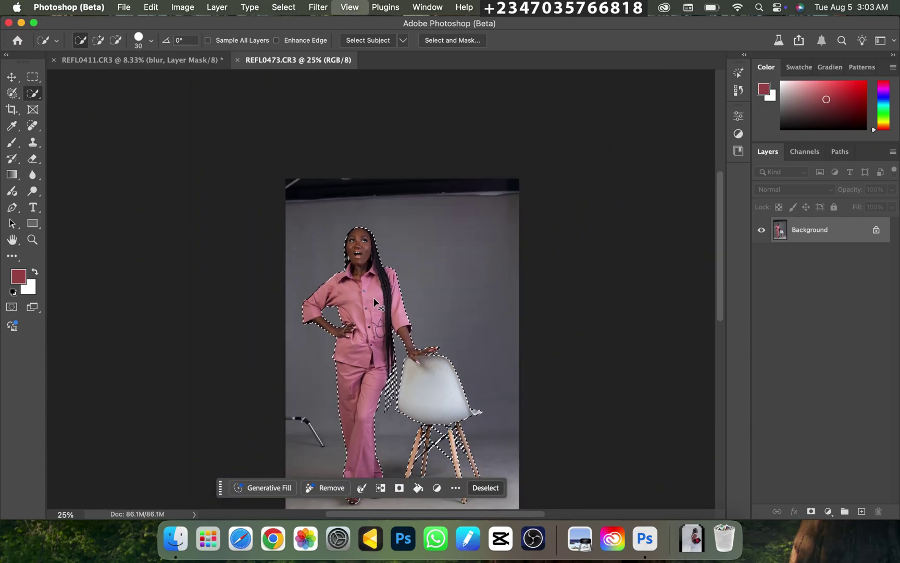
scroll(363, 287, "up", 1)
scroll(401, 376, "down", 5)
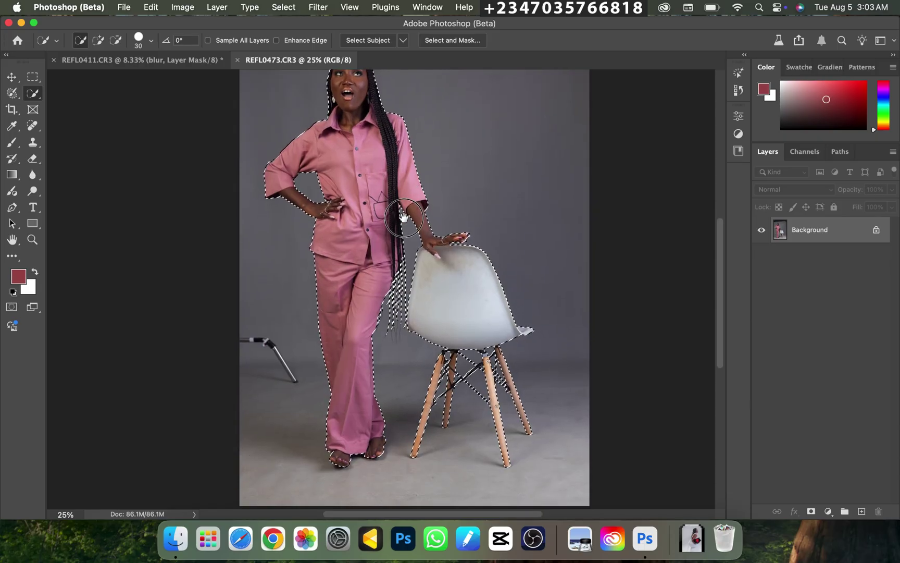
scroll(427, 233, "up", 2)
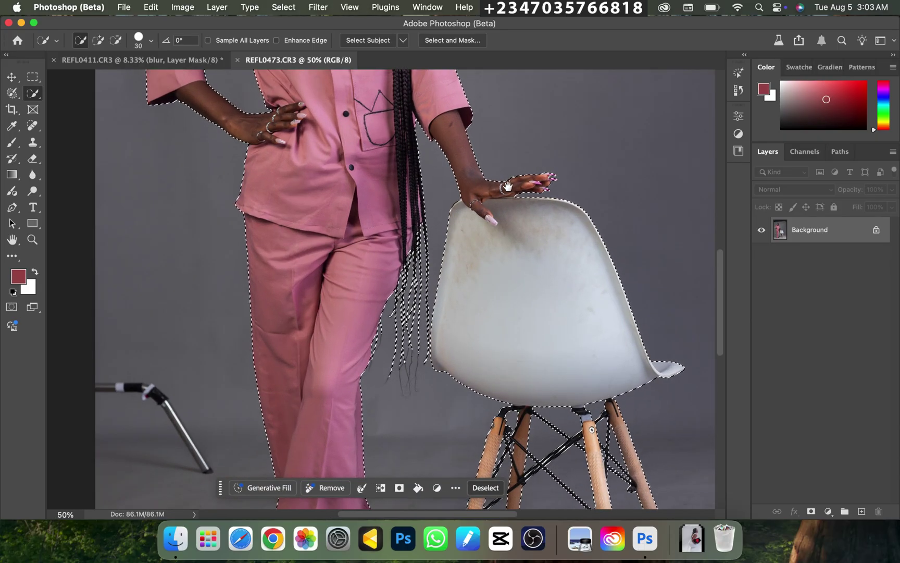
scroll(333, 197, "down", 2)
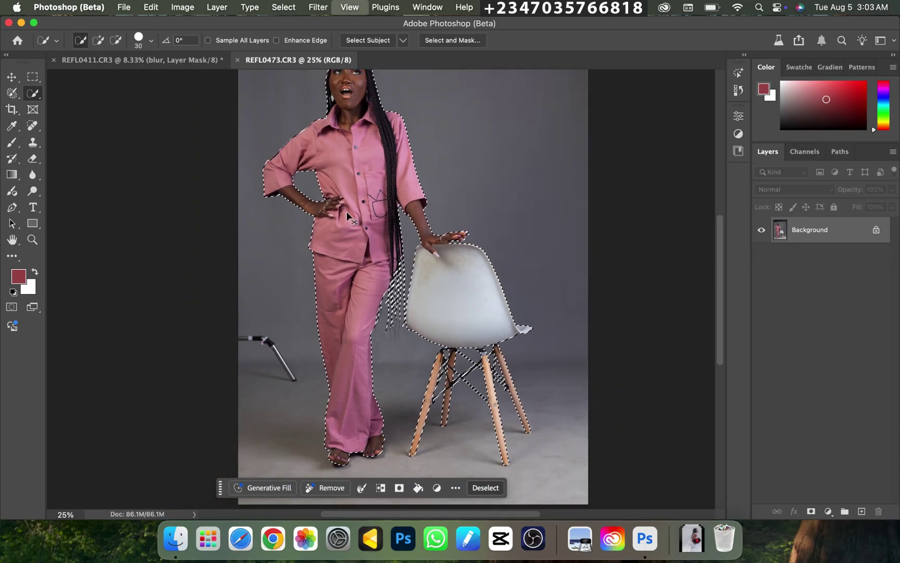
scroll(333, 161, "up", 1)
scroll(391, 189, "down", 1)
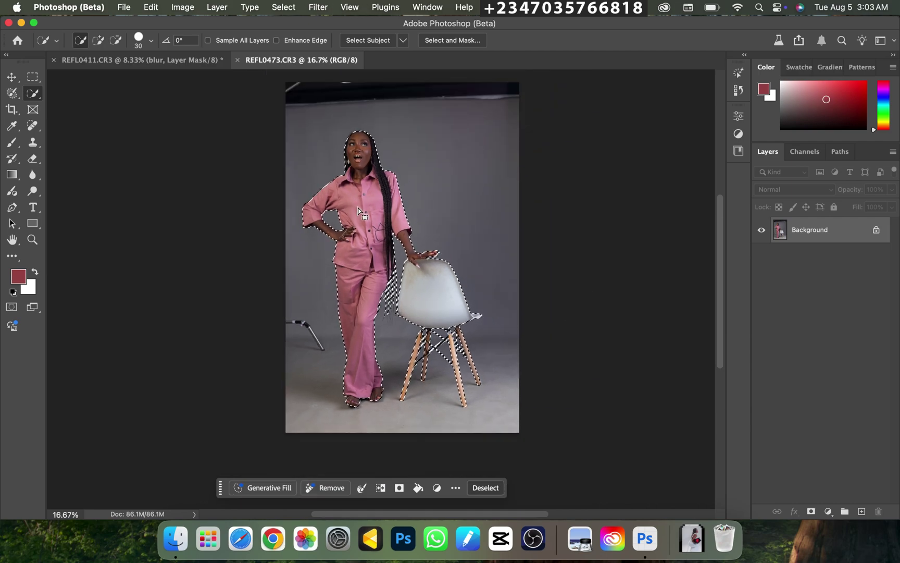
- Feather the selection by 2 pixels and turn it into a layer mask that hides the studio background
right_click(360, 181)
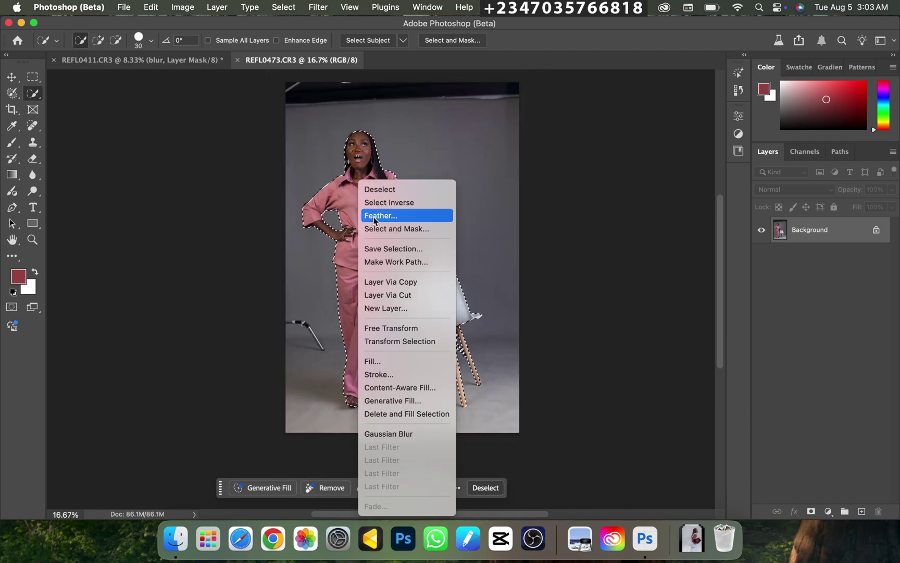
left_click(374, 217)
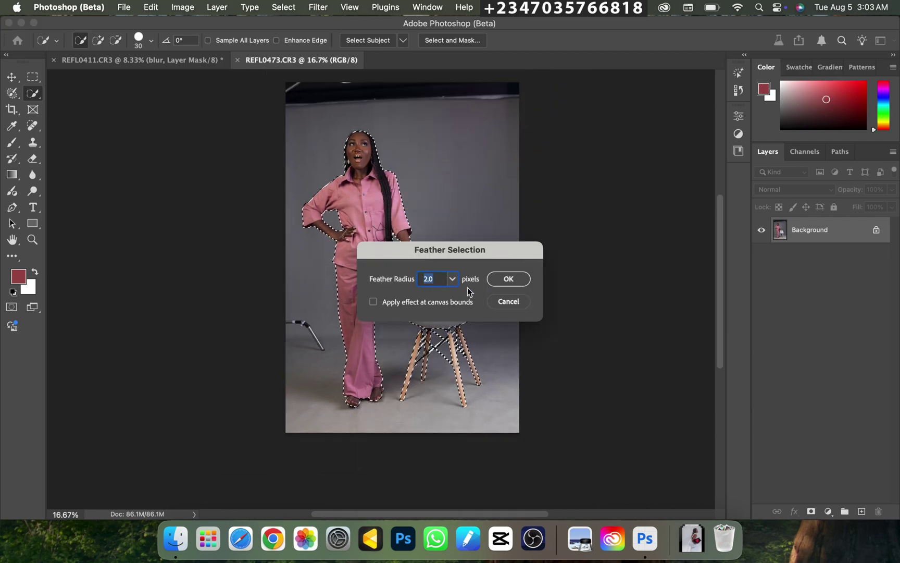
left_click(509, 279)
left_click(811, 511)
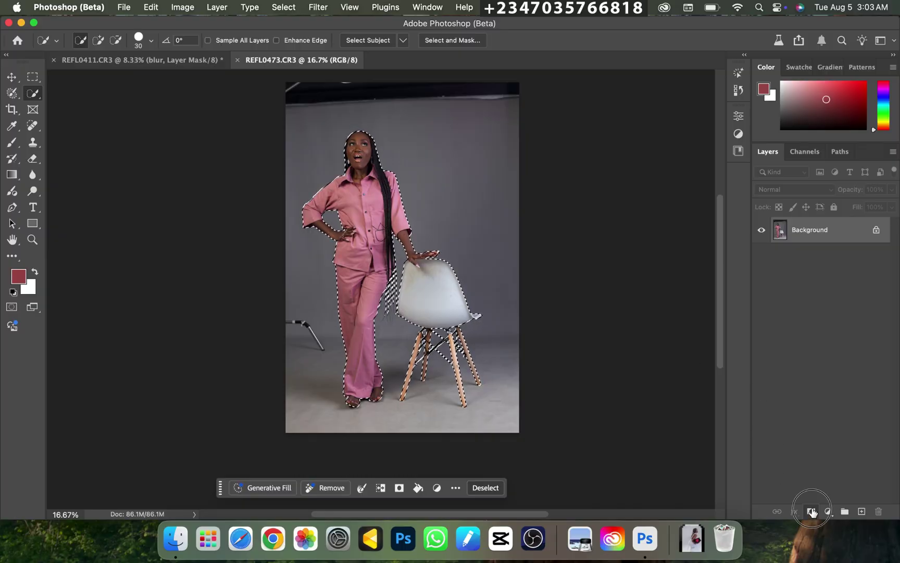
- Copy the masked cutout of the woman and chair into the REFL0411.CR3 document, between the blur and subject layers
key("super+minus")
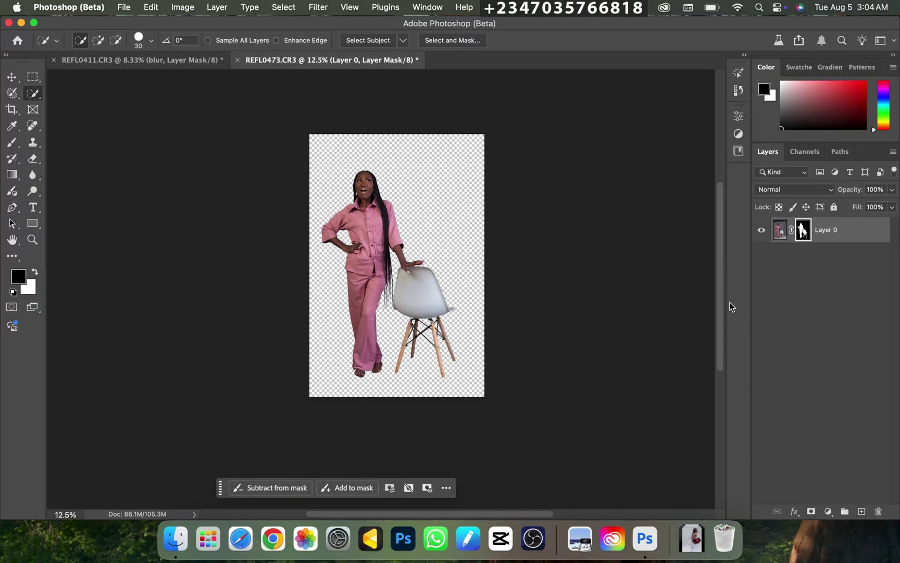
key("super+equal")
key("super+equal")
key("super+minus")
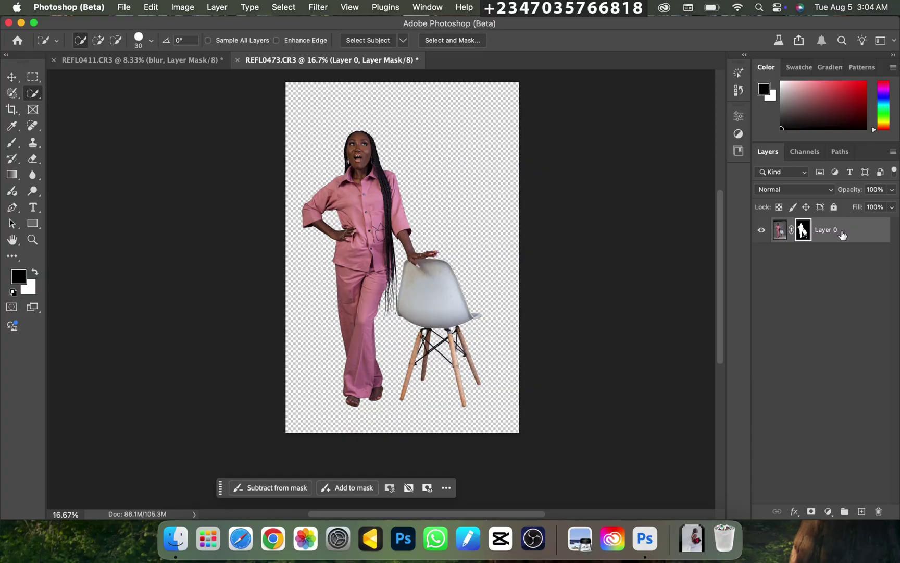
left_click_drag(836, 243, 268, 238)
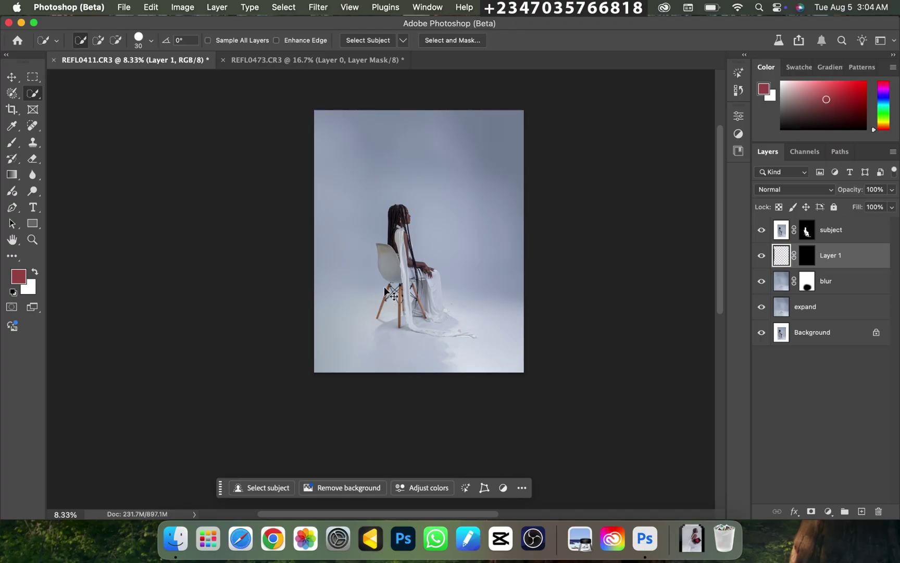
- Scale the pink-suit cutout to about 120% and place it so its chair overlaps the seated woman's chair
key("super+t")
left_click_drag(313, 238, 370, 243)
left_click_drag(351, 165, 364, 148)
left_click_drag(355, 265, 381, 279)
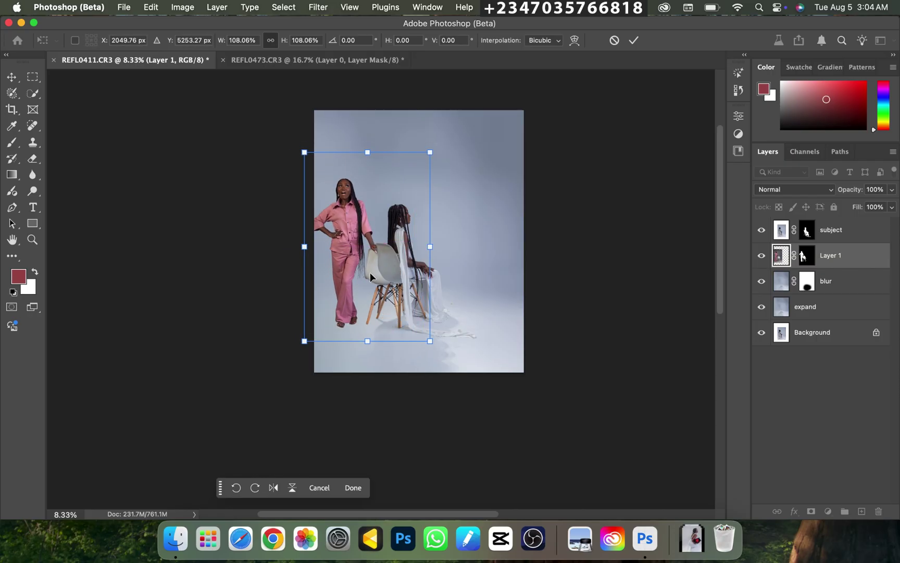
left_click_drag(367, 342, 368, 350)
left_click_drag(360, 275, 360, 267)
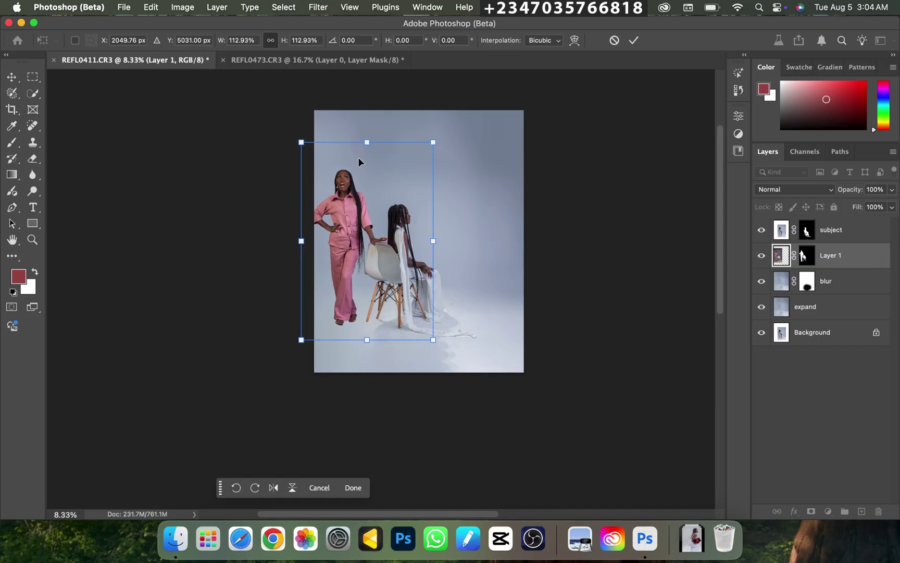
left_click_drag(358, 162, 353, 237)
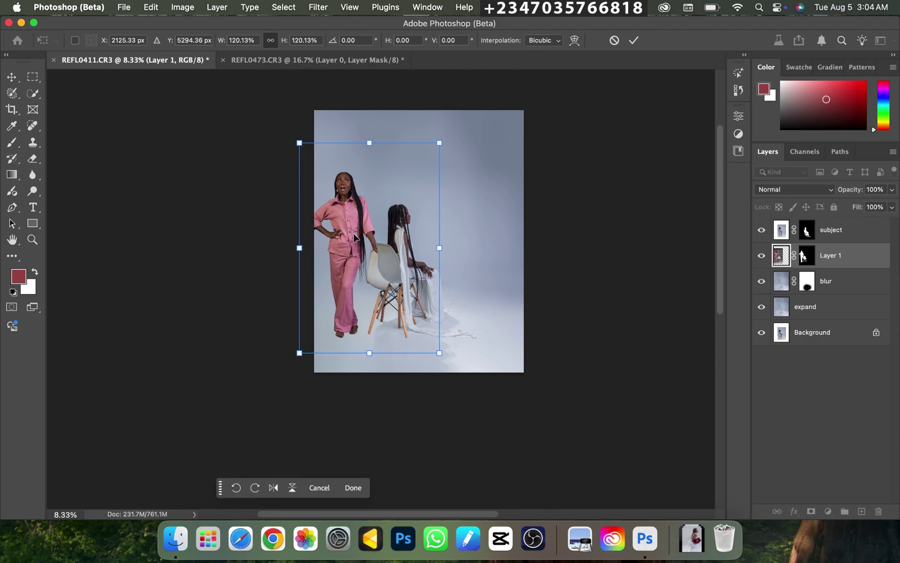
key("Return")
- Nudge the pink-suit cutout slightly upward with the Move tool to align its chair with the seated woman's
key("w")
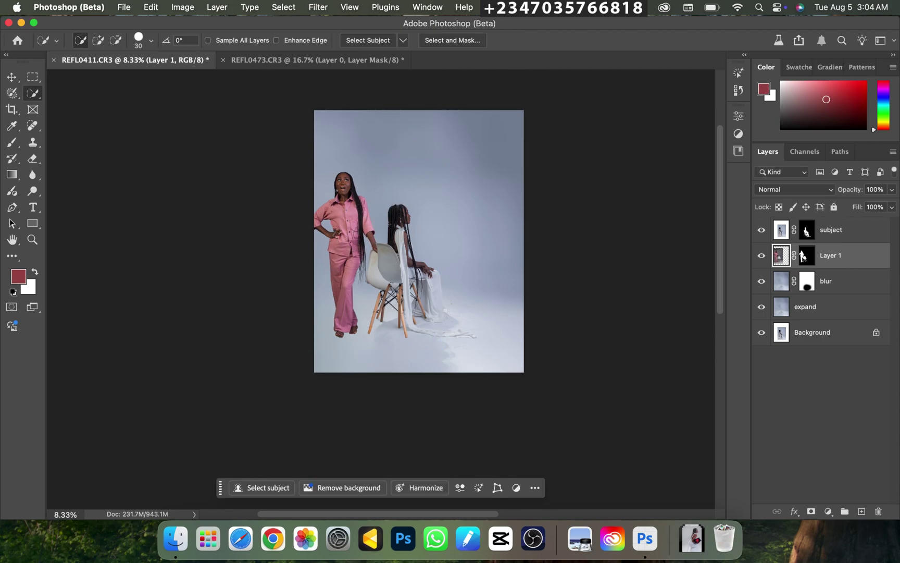
key("v")
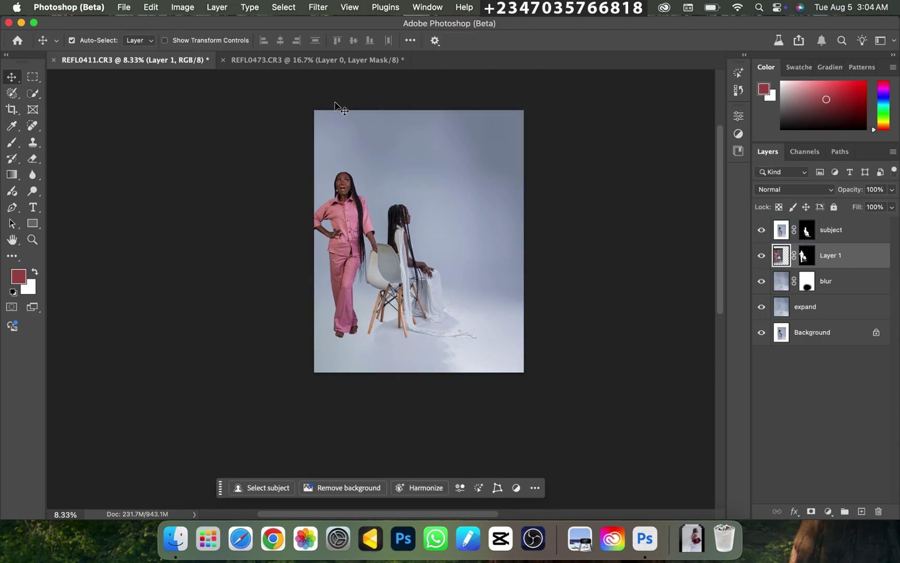
key("alt+bracketleft")
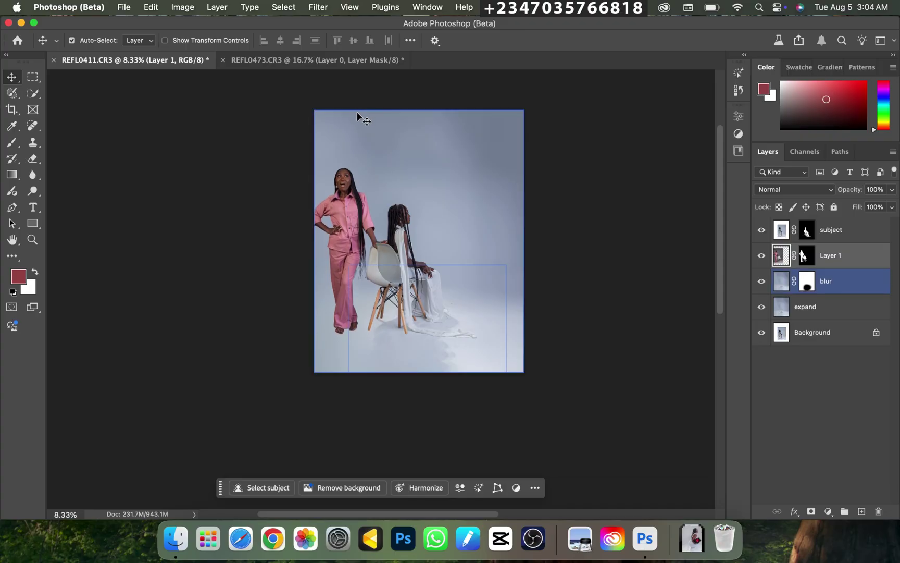
key("alt+bracketleft")
- Hide the subject layer to expose the chair beneath the standing woman's hand
left_click(761, 230)
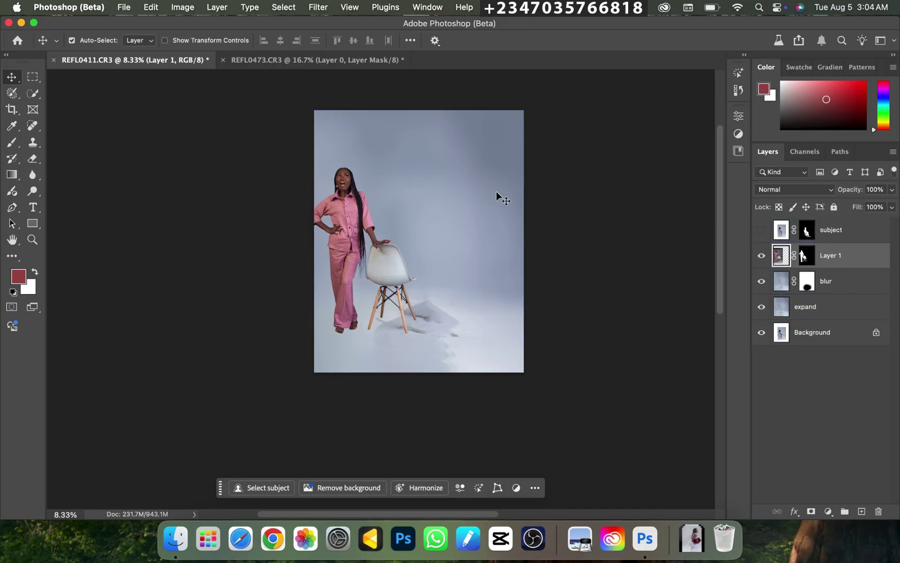
key("super+equal")
key("super+equal")
key("super+equal")
key("super+equal")
scroll(388, 282, "up", 3)
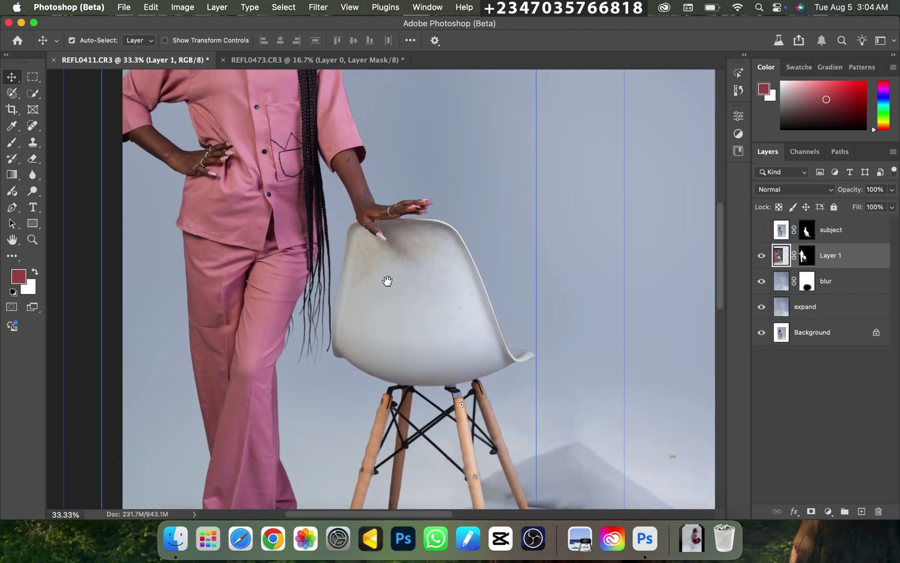
key("alt+bracketleft")
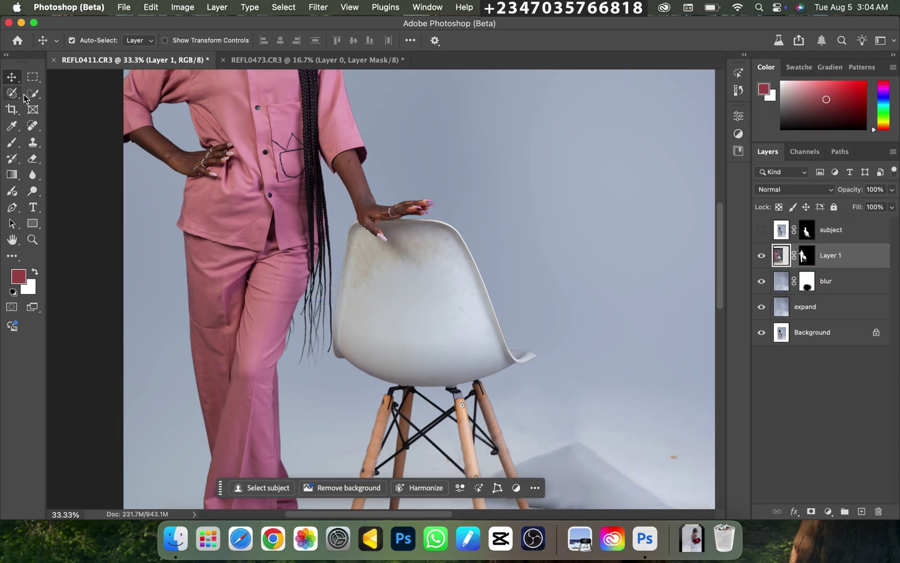
- Outline the pink-suit layer's chair with the Polygonal Lasso, tracing beneath the resting hand and around the chair legs
left_click(32, 95)
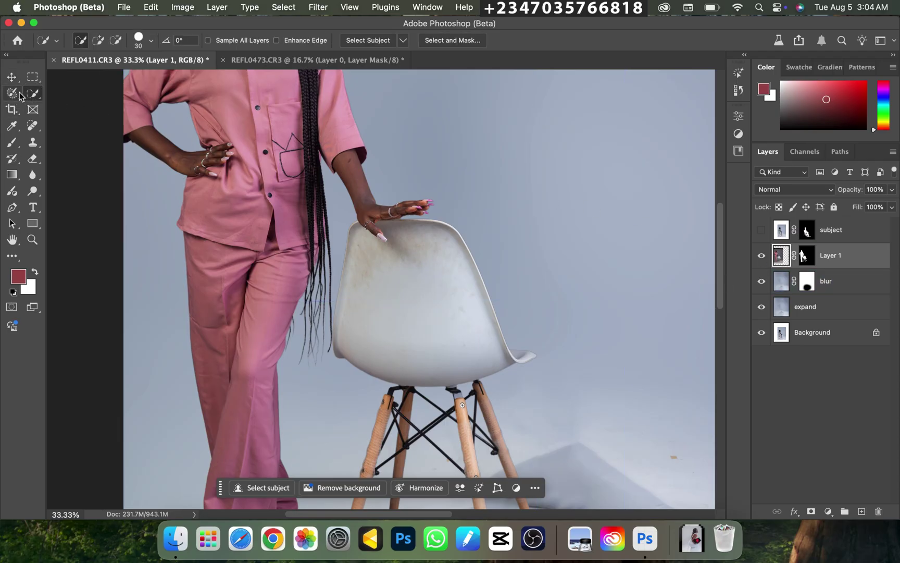
left_click(13, 93)
right_click(13, 94)
left_click(62, 116)
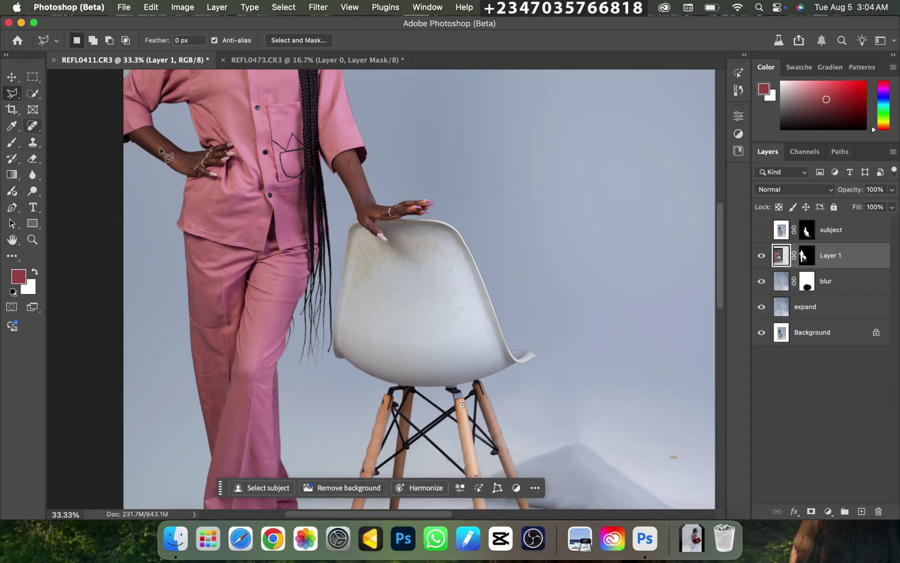
key("super+equal")
key("super+equal")
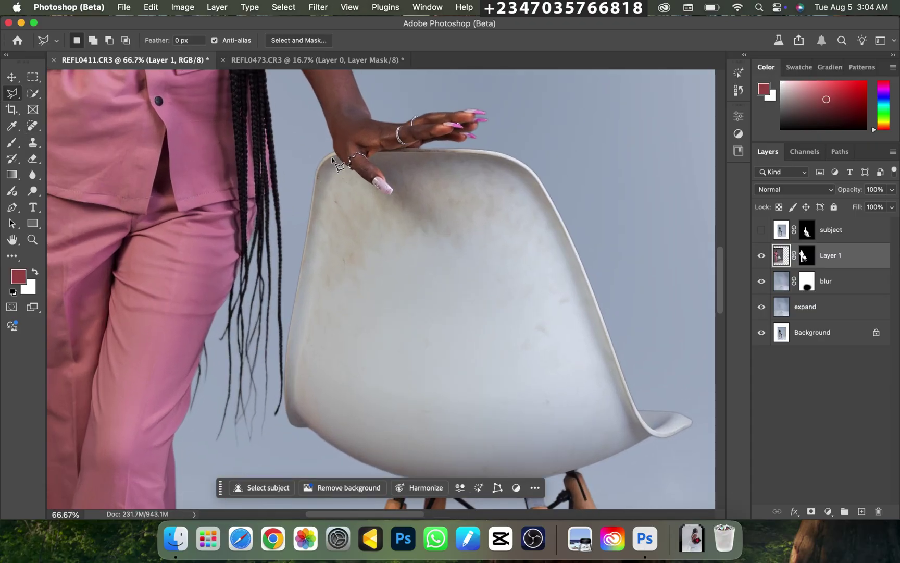
left_click(334, 151)
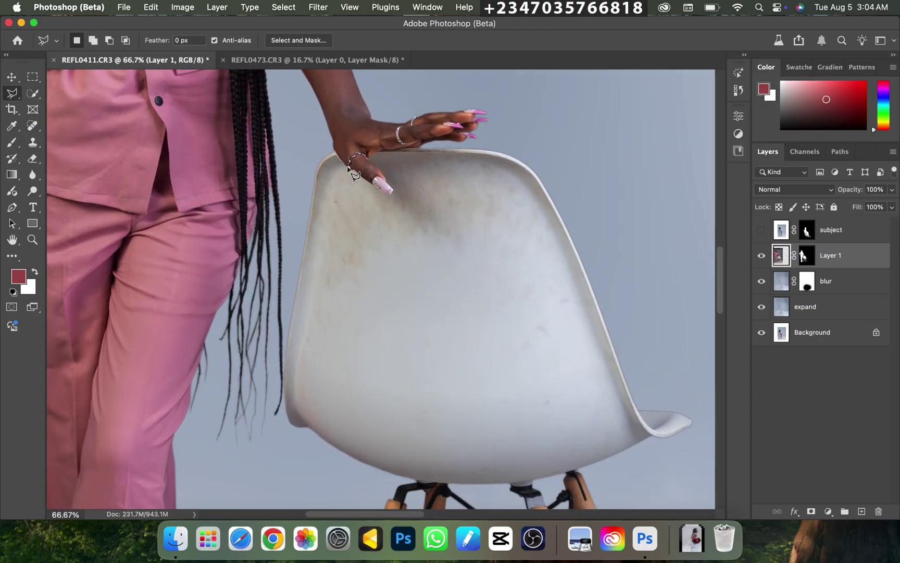
left_click(392, 195)
key("super+minus")
left_click(615, 139)
left_click(648, 362)
left_click(605, 432)
left_click(409, 432)
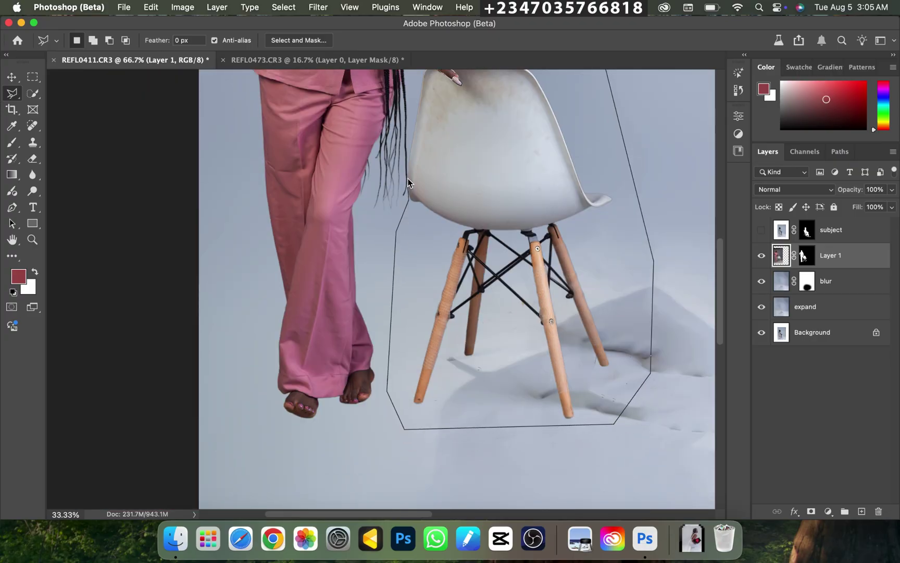
left_click(386, 381)
left_click(412, 224)
left_click(422, 267)
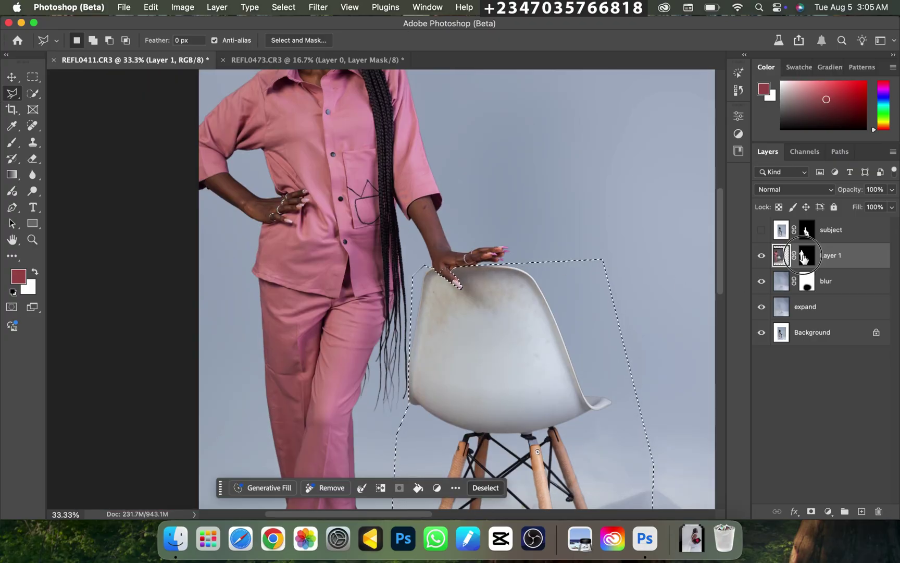
- Fill the selected chair area on Layer 1's mask with black to hide the duplicate chair, and deselect
left_click(806, 256)
key("super+BackSpace")
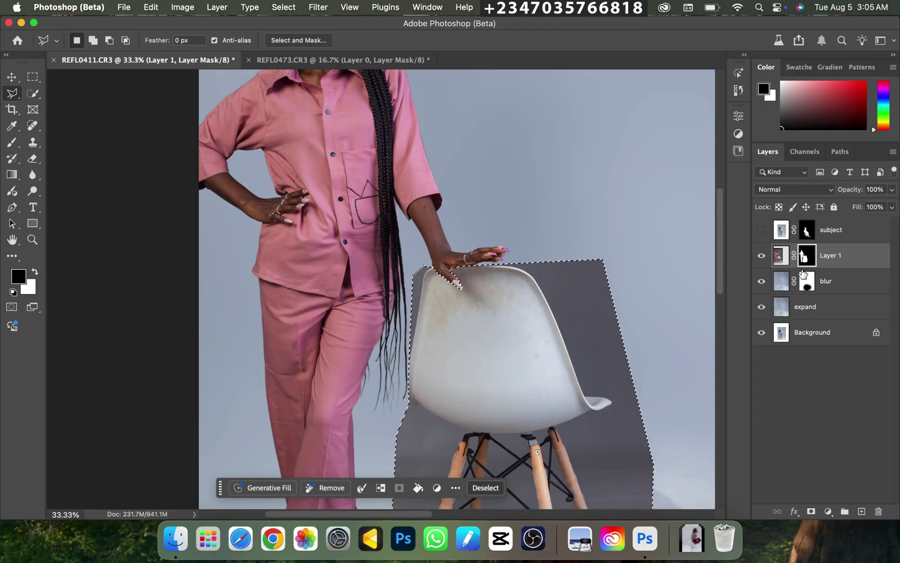
left_click(19, 276)
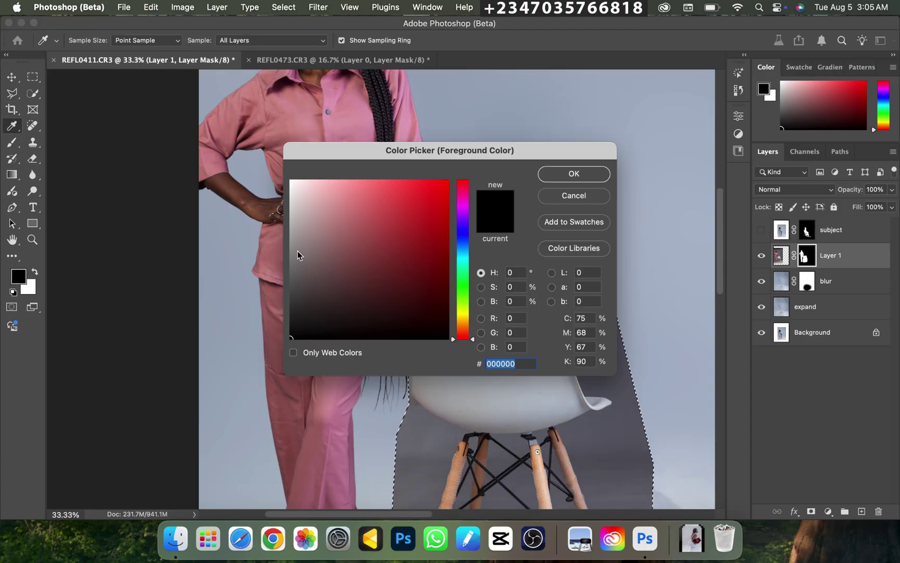
left_click(573, 195)
left_click(35, 272)
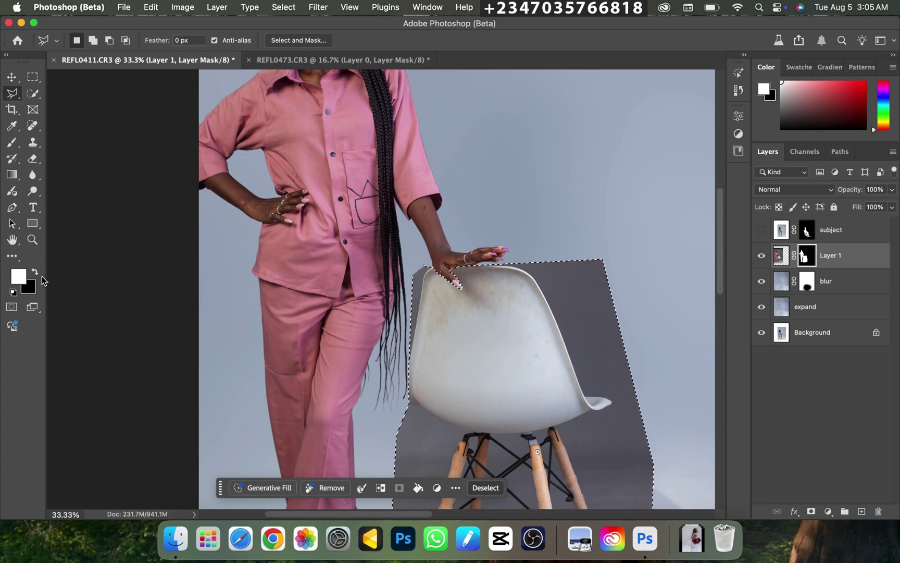
key("super+BackSpace")
key("super+minus")
key("super+minus")
key("super+minus")
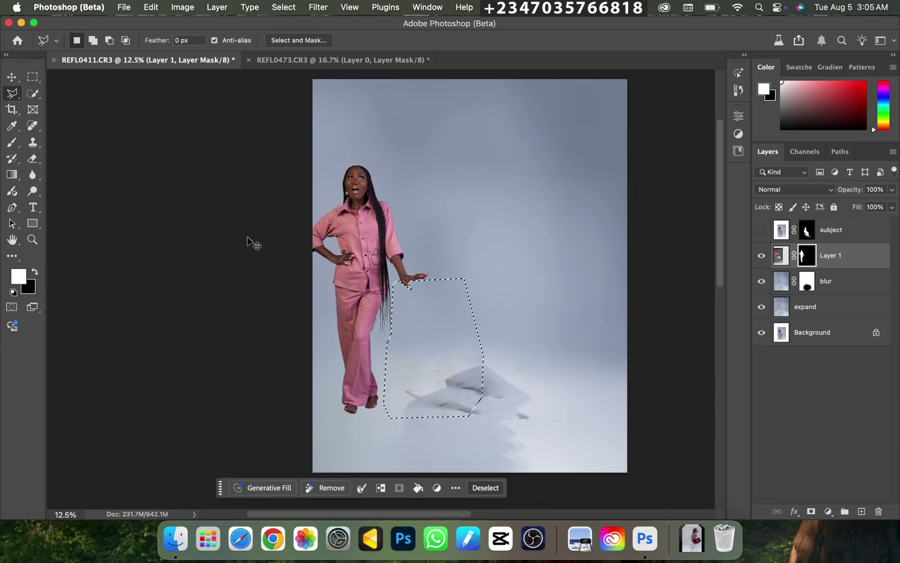
key("super+minus")
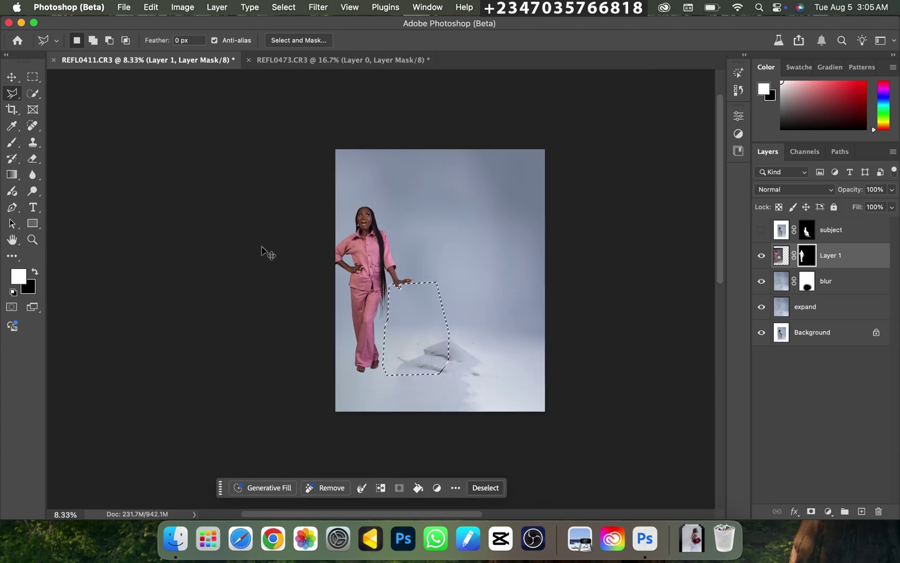
key("super+d")
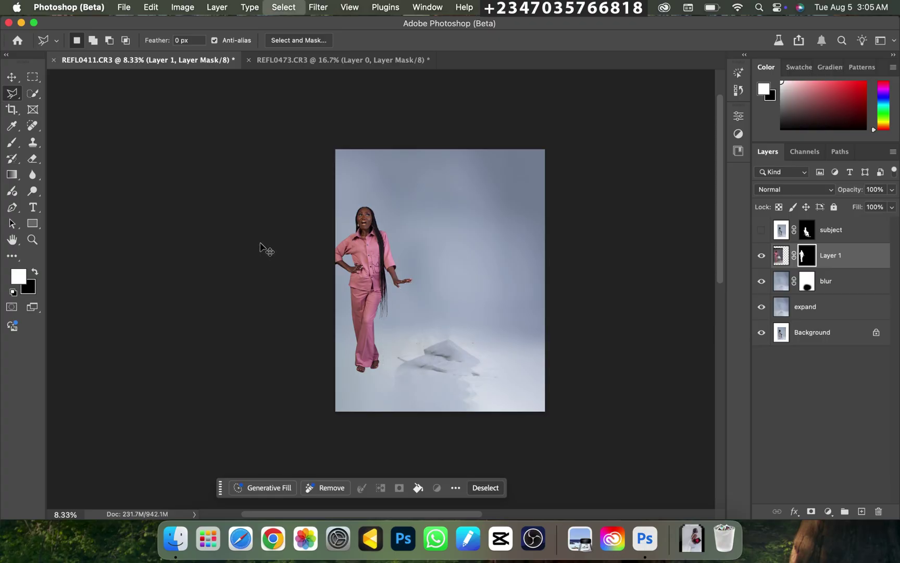
- Show the subject layer again and move Layer 1 above it in the layer stack
left_click(762, 230)
key("super+plus")
key("super+plus")
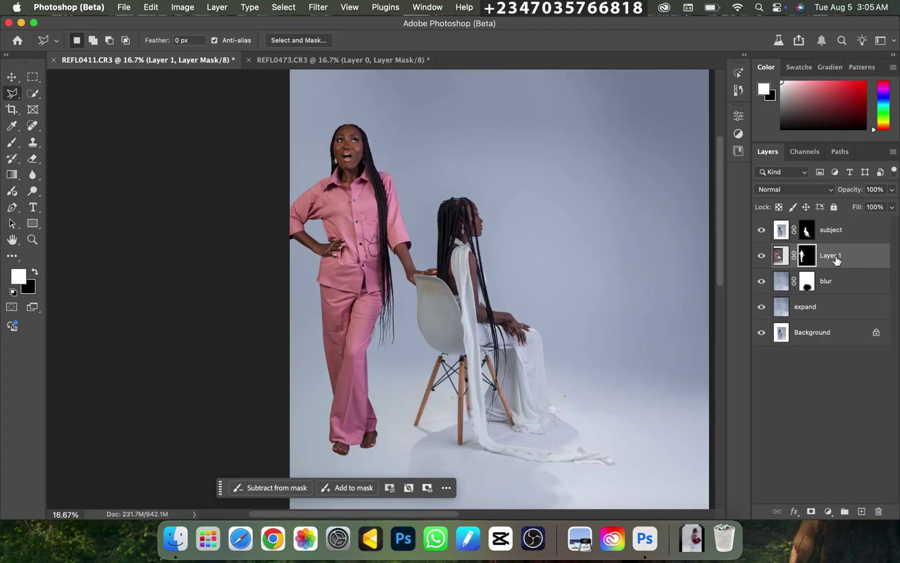
left_click_drag(835, 259, 834, 235)
key("super+minus")
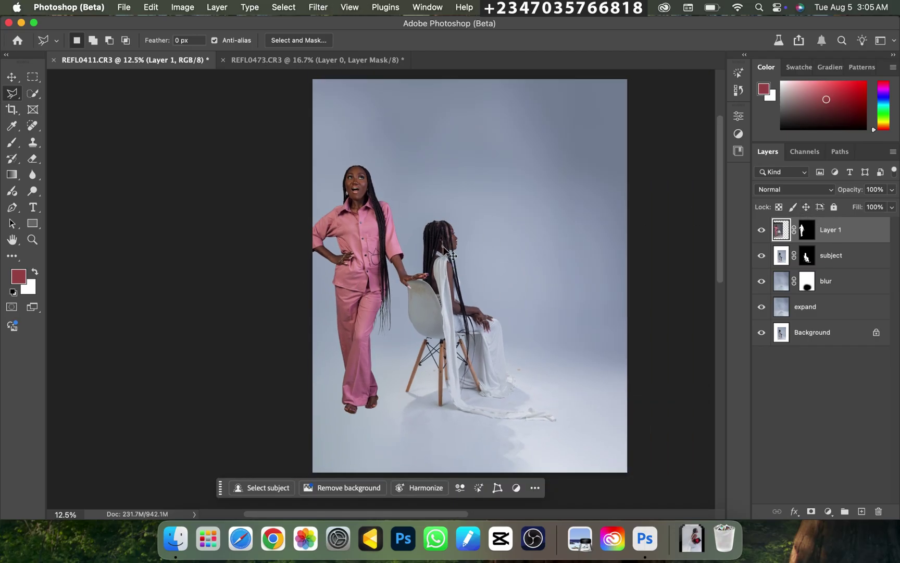
- Scale the pink-suit woman down to about 93%, placing her hand on the seated woman's chair back
key("super+t")
mouse_move(384, 249)
left_mouse_down()
mouse_move(384, 286)
mouse_move(392, 257)
left_mouse_up()
left_click_drag(284, 282, 296, 282)
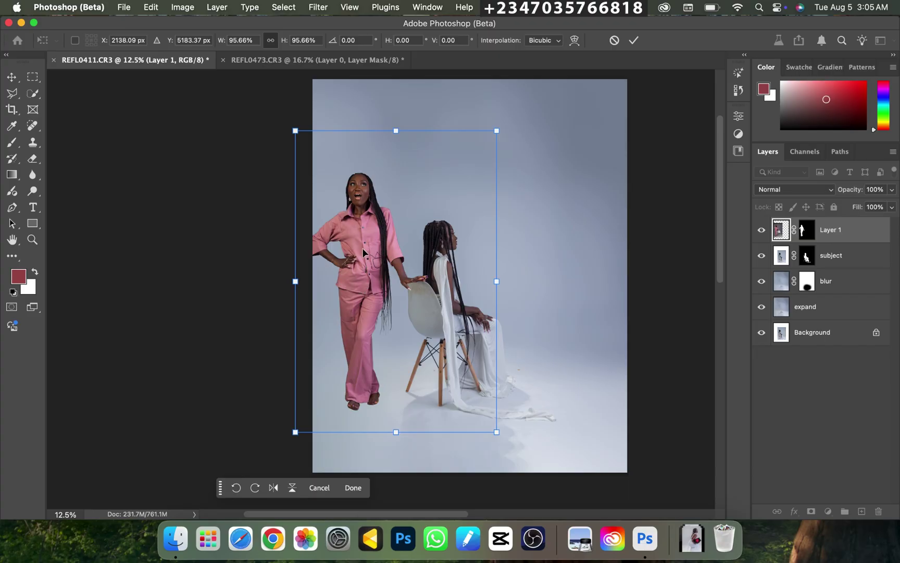
left_click_drag(390, 136, 396, 141)
mouse_move(375, 272)
left_mouse_down()
mouse_move(374, 256)
mouse_move(362, 254)
mouse_move(363, 271)
left_mouse_up()
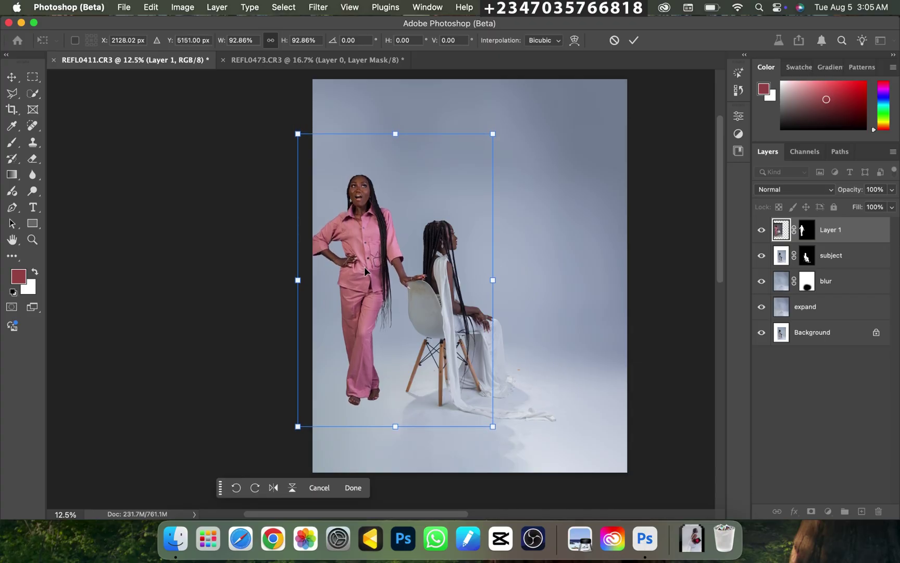
key("Return")
- Duplicate the masked pink-suit layer
key("l")
key("super+minus")
key("super+equal")
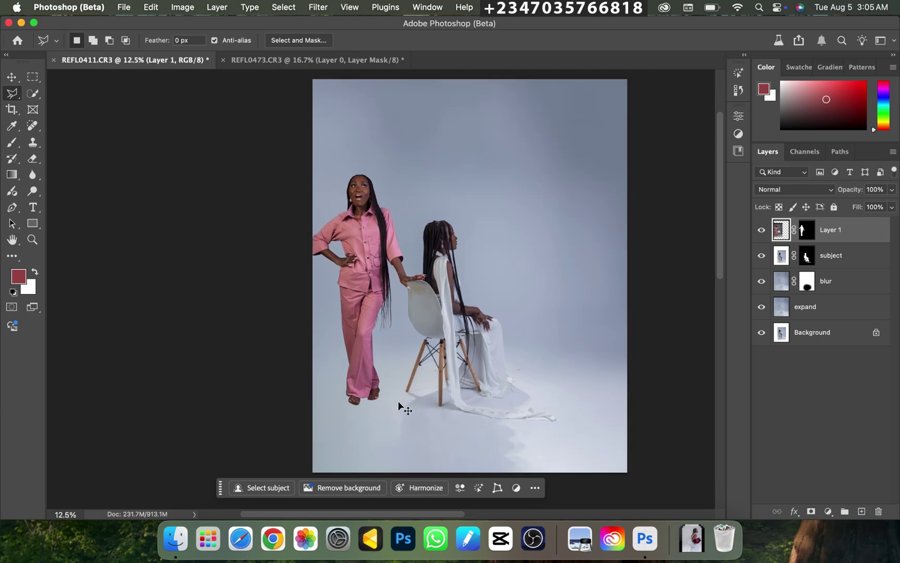
key("super+minus")
key("super+equal")
key("super+j")
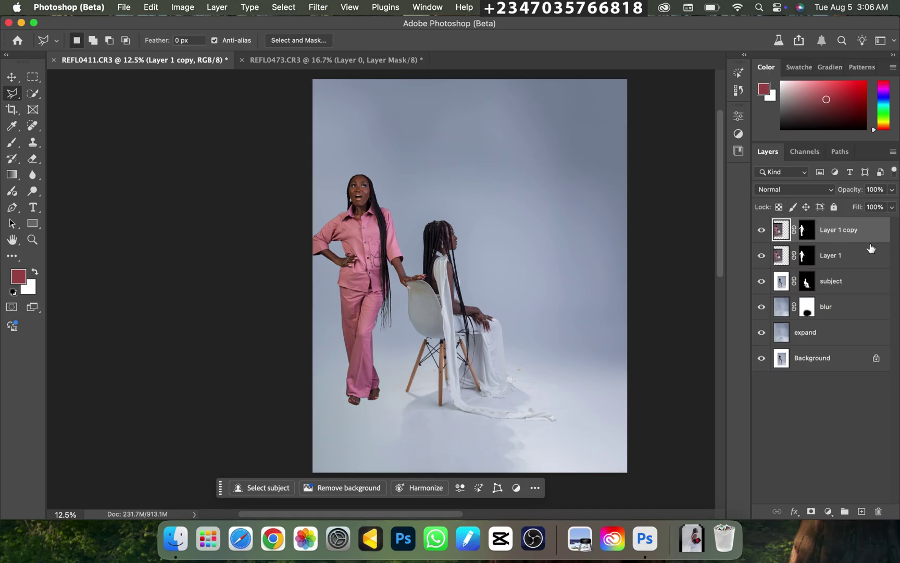
- Paint white on the lower Layer 1's mask with a soft brush of about 2000 px to reveal the floor shadow around her feet
left_click(833, 260)
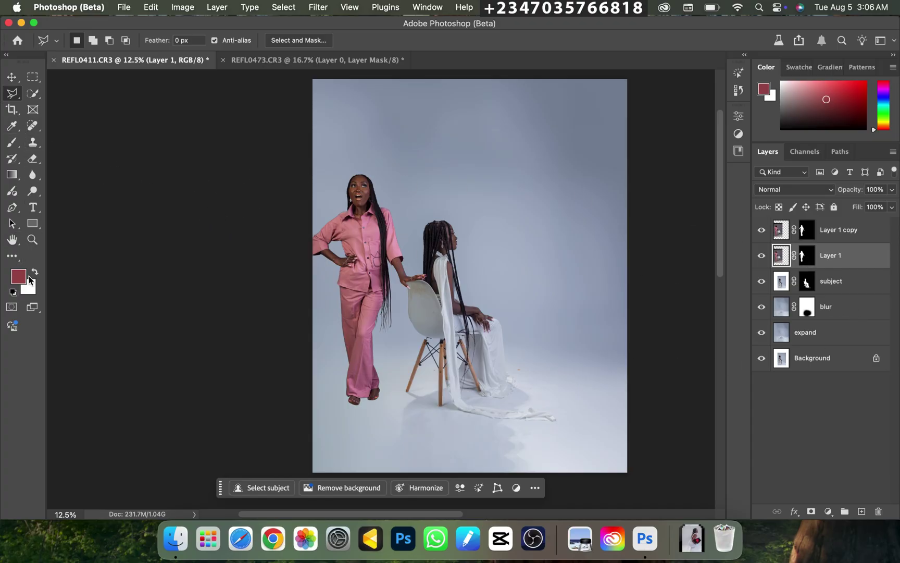
left_click(12, 142)
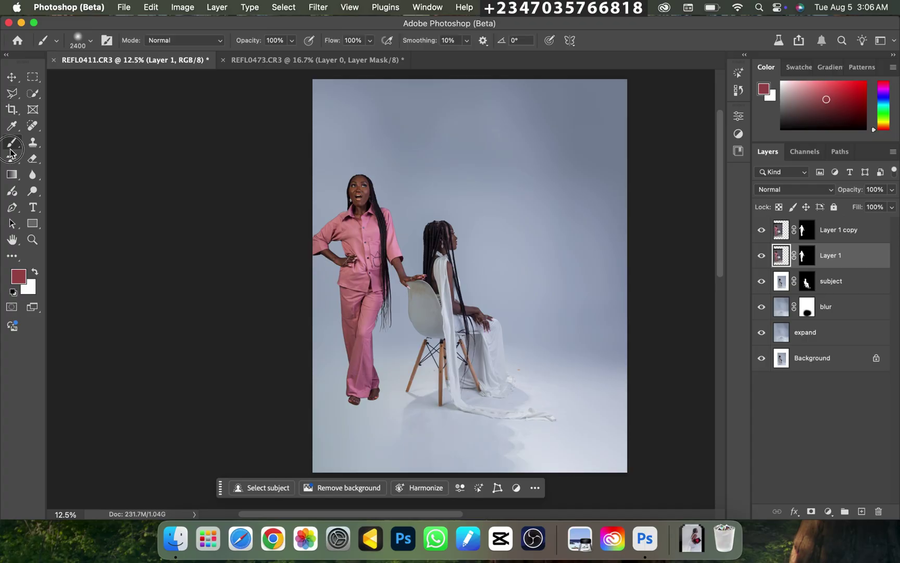
left_click(805, 256)
key("d")
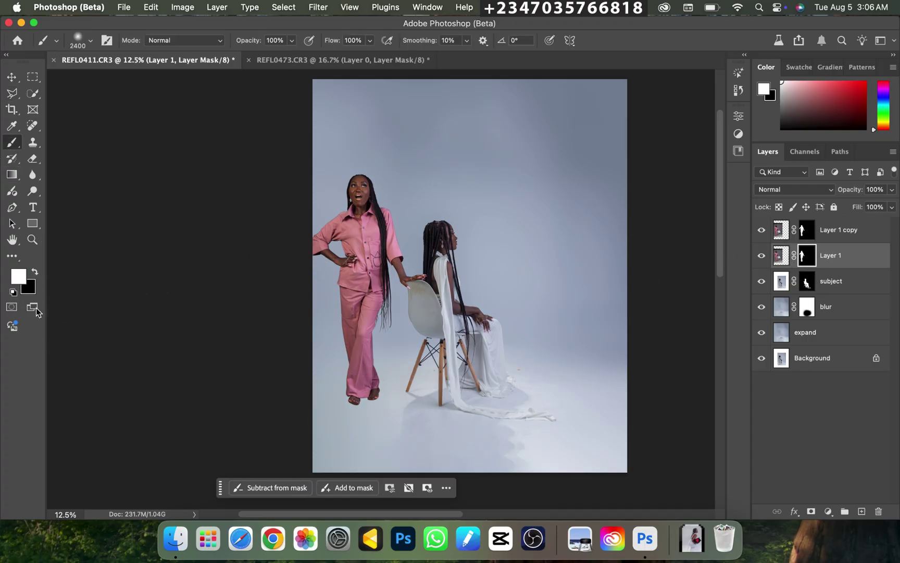
key("bracketleft")
key("bracketleft")
key("bracketleft")
key("bracketleft")
mouse_move(352, 385)
left_mouse_down()
mouse_move(367, 394)
mouse_move(345, 382)
left_mouse_up()
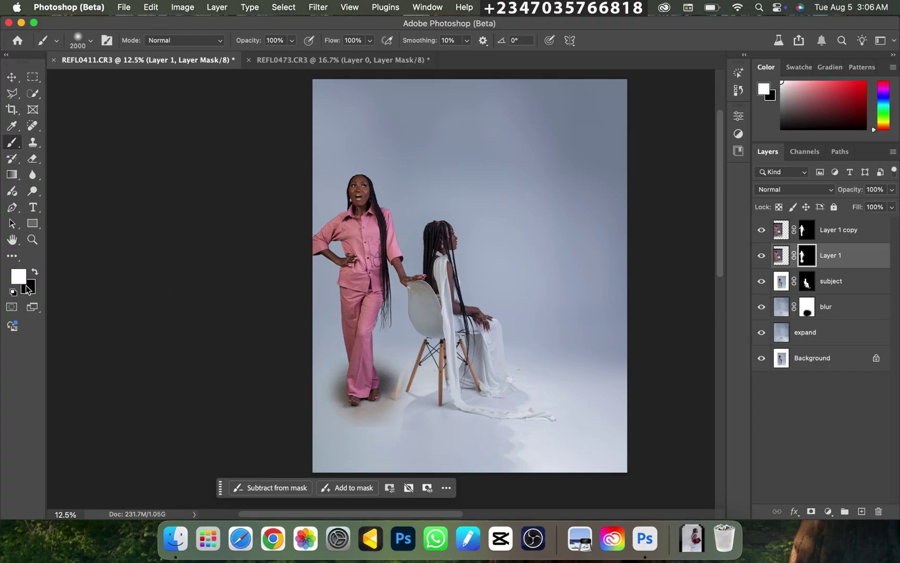
- Paint black on Layer 1's mask with a smaller soft brush to hide the chair-leg remnants beside the foot shadow
left_click(35, 273)
mouse_move(412, 392)
left_mouse_down()
mouse_move(412, 412)
mouse_move(417, 391)
left_mouse_up()
key("bracketleft")
key("bracketleft")
key("bracketleft")
key("bracketleft")
key("bracketleft")
key("bracketleft")
key("bracketleft")
key("bracketleft")
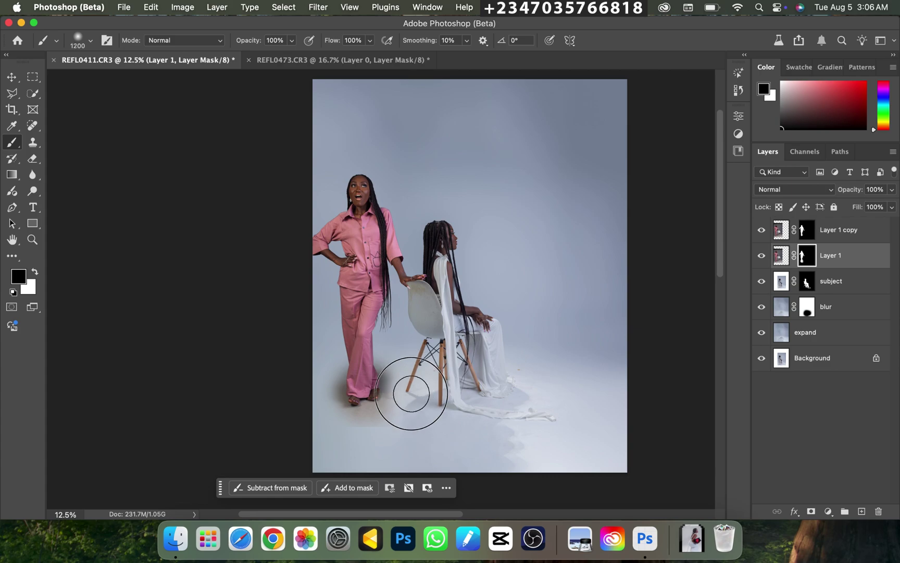
key("super+minus")
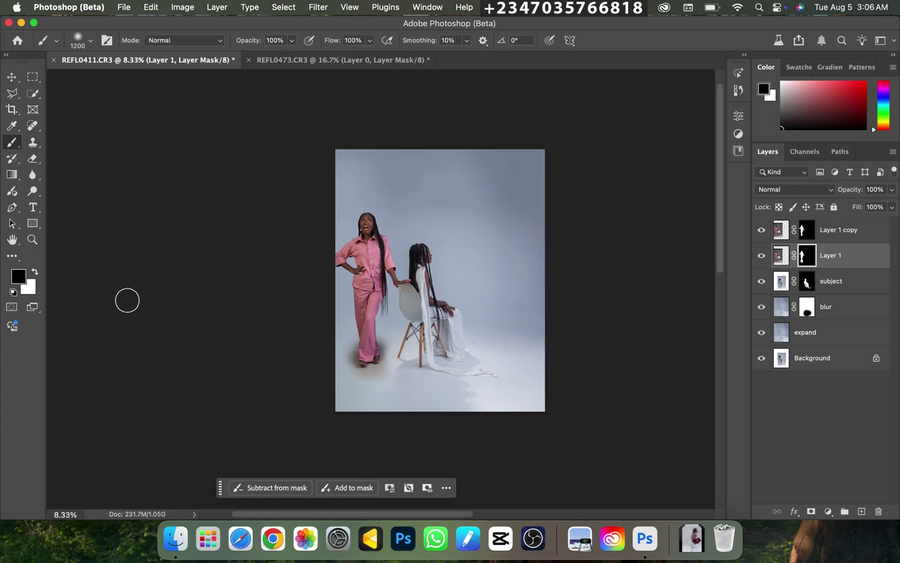
left_click(36, 274)
key("x")
key("super+plus")
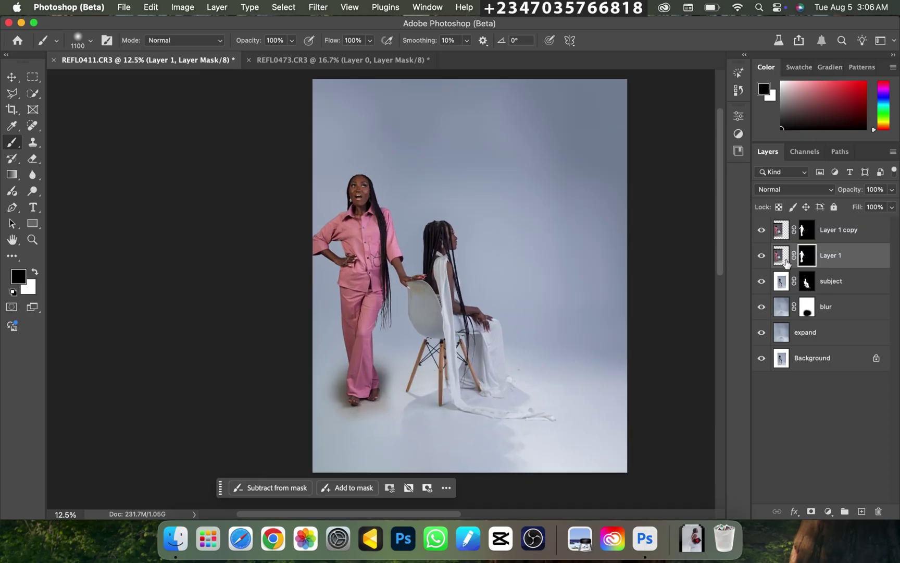
- Apply Levels to Layer 1's mask with a black input level of 91 to tighten the revealed shadow area
key("super+l")
mouse_move(495, 244)
left_mouse_down()
mouse_move(474, 245)
mouse_move(499, 250)
left_mouse_up()
left_click_drag(344, 251, 394, 257)
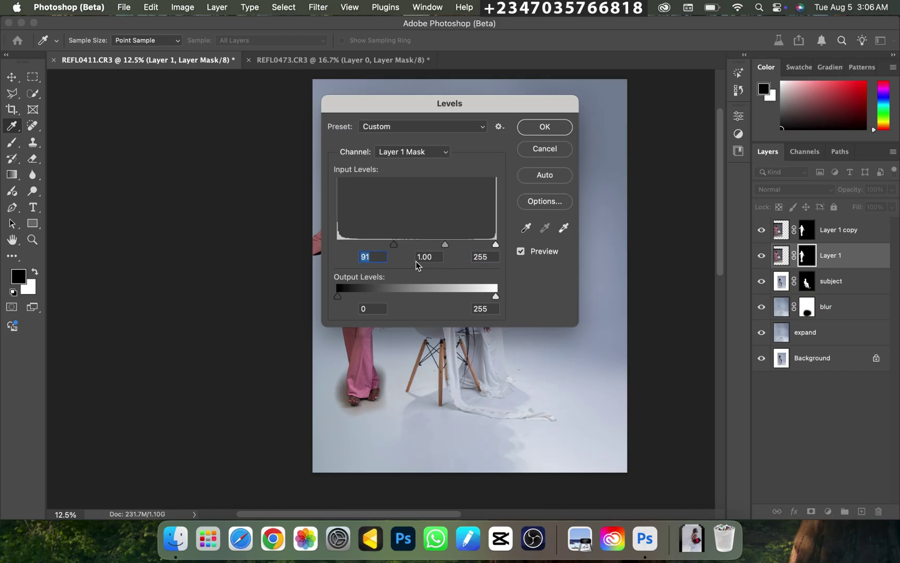
left_click(494, 243)
key("Return")
key("b")
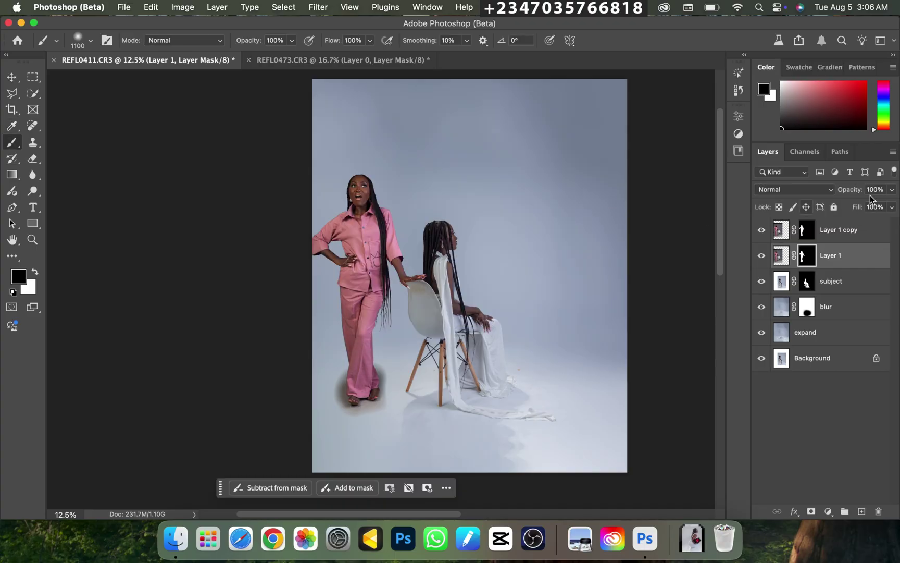
- Lower Layer 1's opacity to 52% to soften the foot shadow into the floor
left_click_drag(892, 191, 866, 214)
key("super+minus")
key("super+minus")
key("super+equal")
key("super+equal")
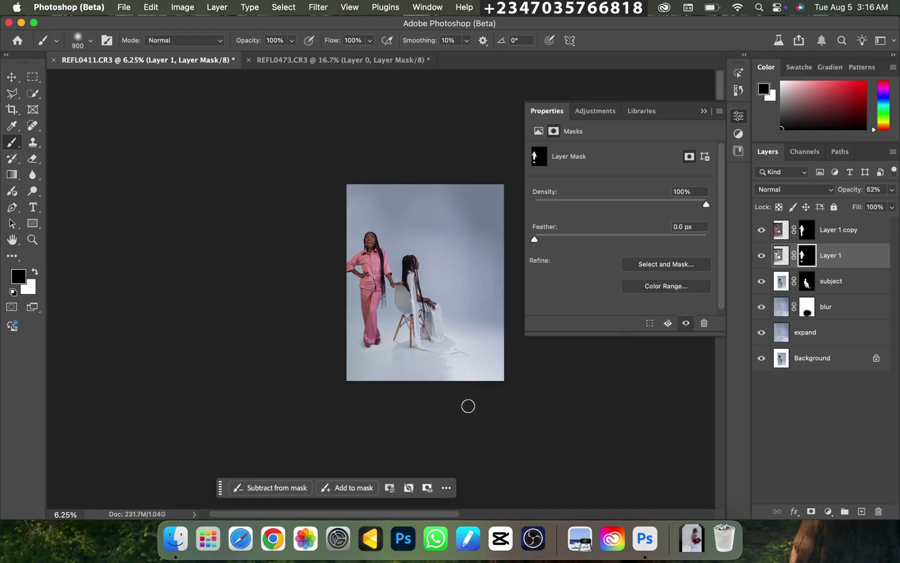
key("super+equal")
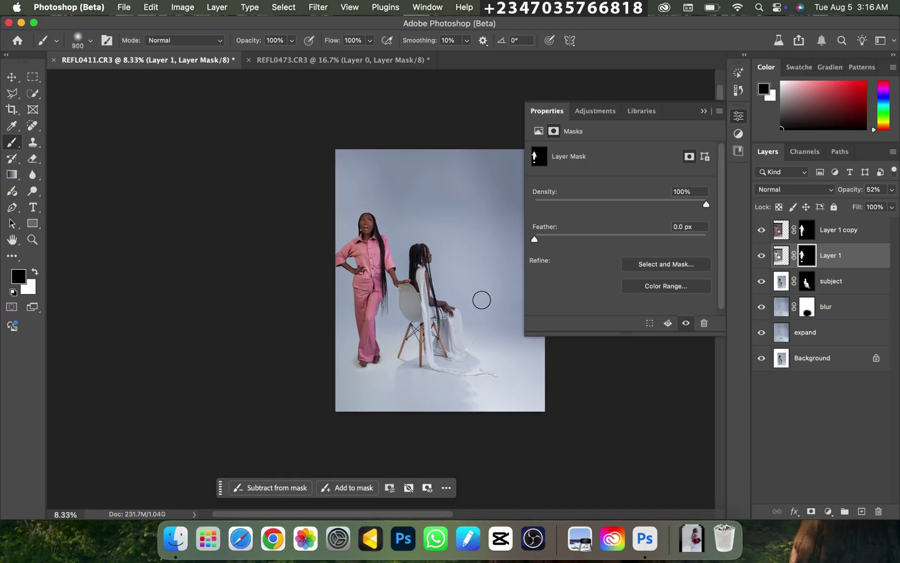
key("super+minus")
key("super+equal")
- Scale the pink standing mirror to about 2621 × 5418 px and place it on the floor facing the seated woman
left_click(175, 541)
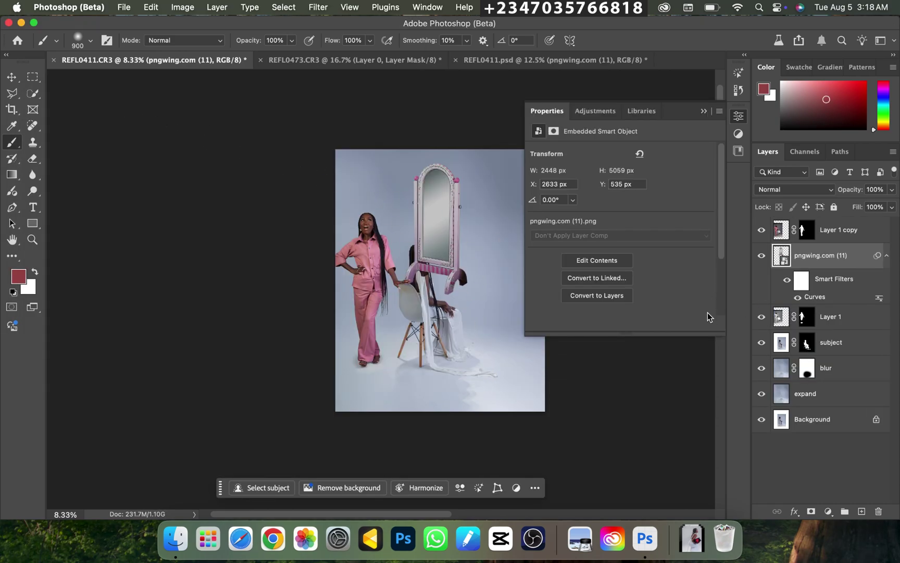
key("super+t")
left_click(448, 232)
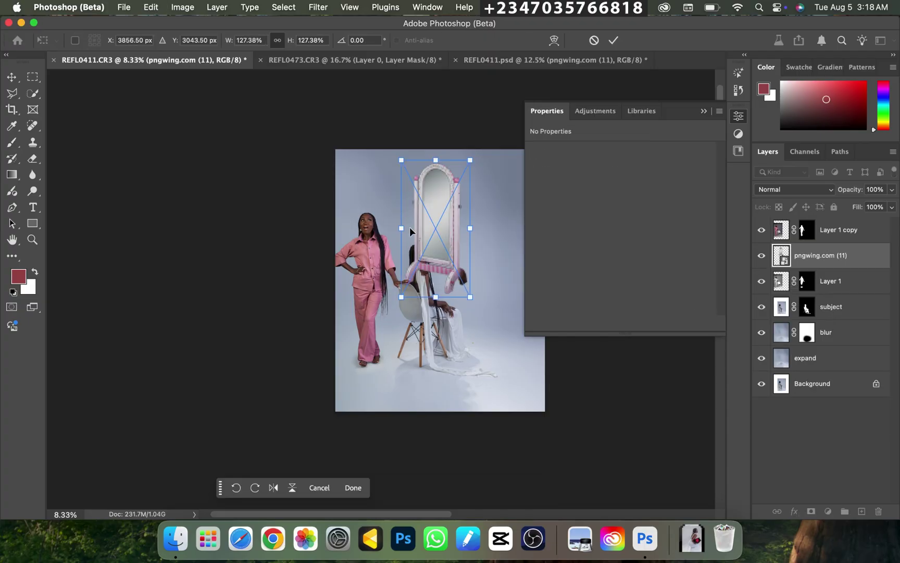
left_click_drag(438, 234, 500, 310)
left_click_drag(491, 228, 491, 219)
left_click_drag(494, 267, 506, 279)
key("Return")
key("b")
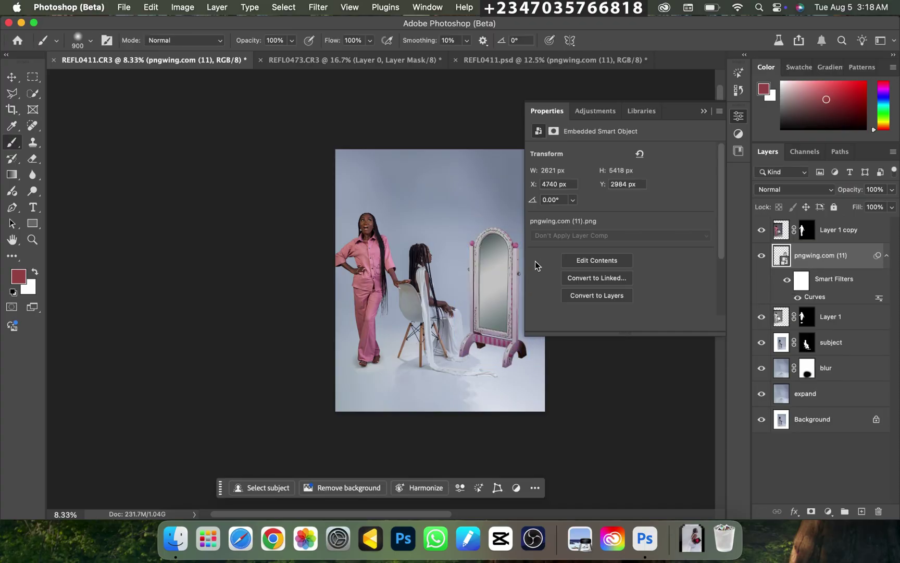
- Collapse the mask and object properties, and move the pngwing.com (11) mirror layer between the subject and blur layers
key("super+equal")
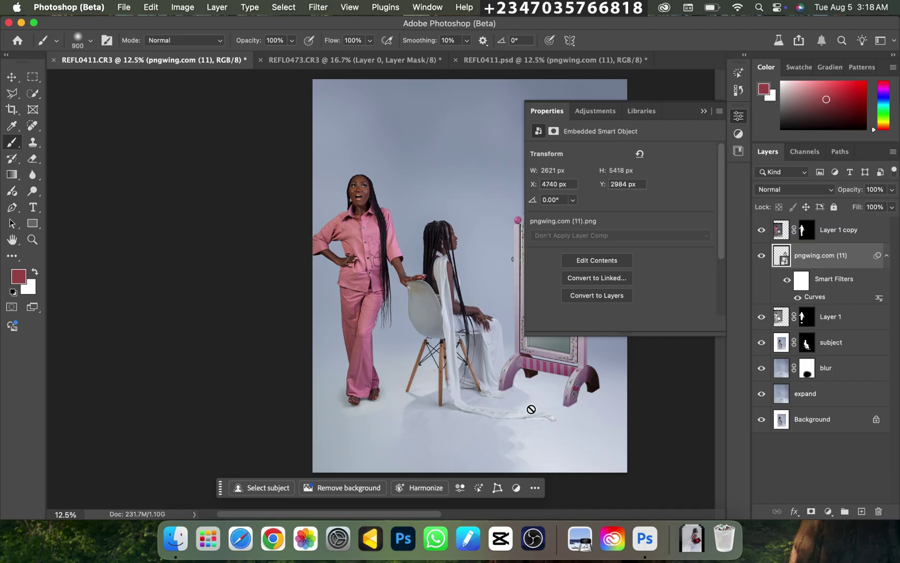
key("super+minus")
left_click(703, 111)
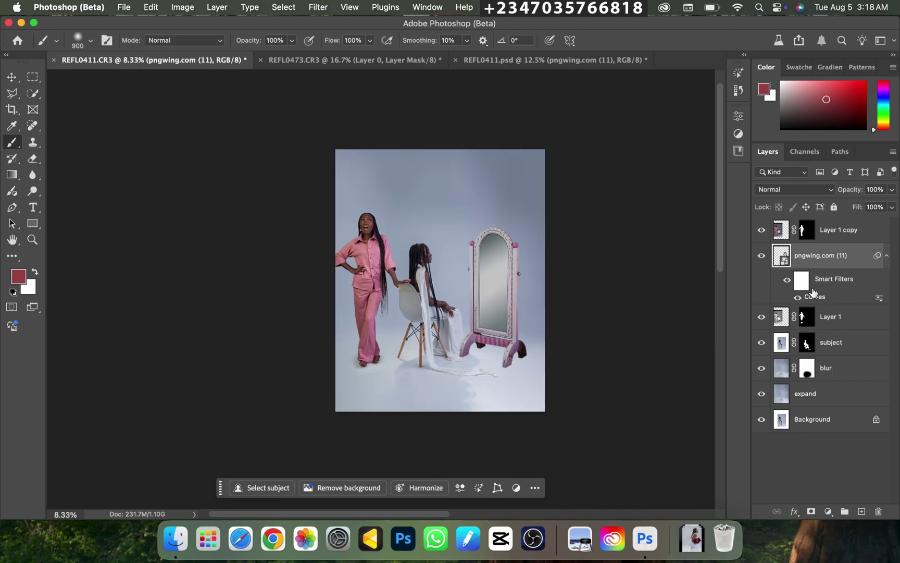
left_click_drag(818, 259, 811, 371)
key("super+plus")
key("super+plus")
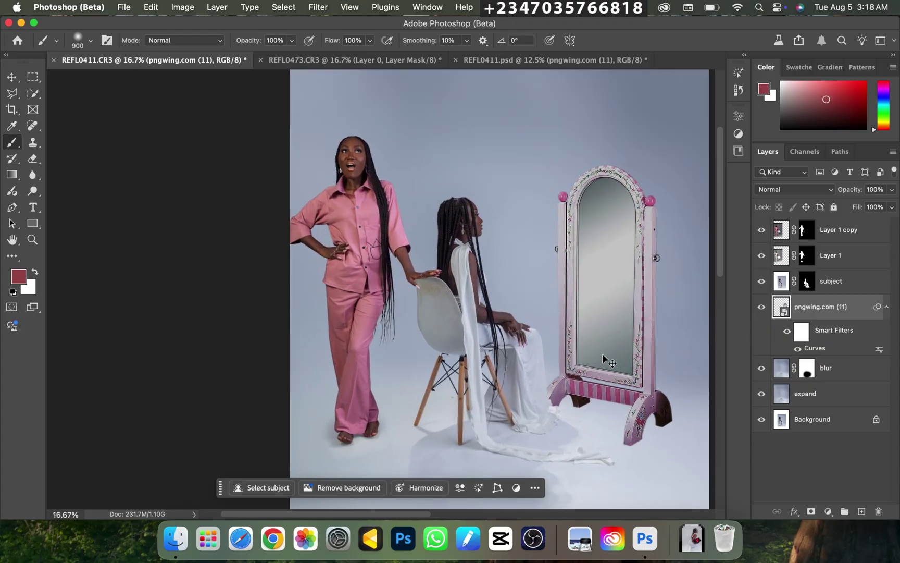
key("super+minus")
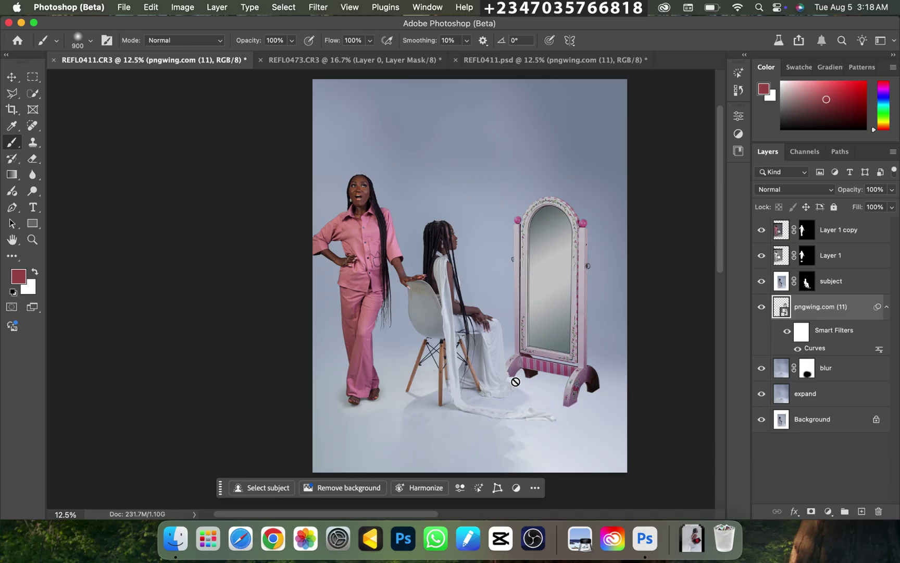
key("super+minus")
key("super+plus")
key("super+minus")
key("super+plus")
key("super+minus")
key("super+plus")
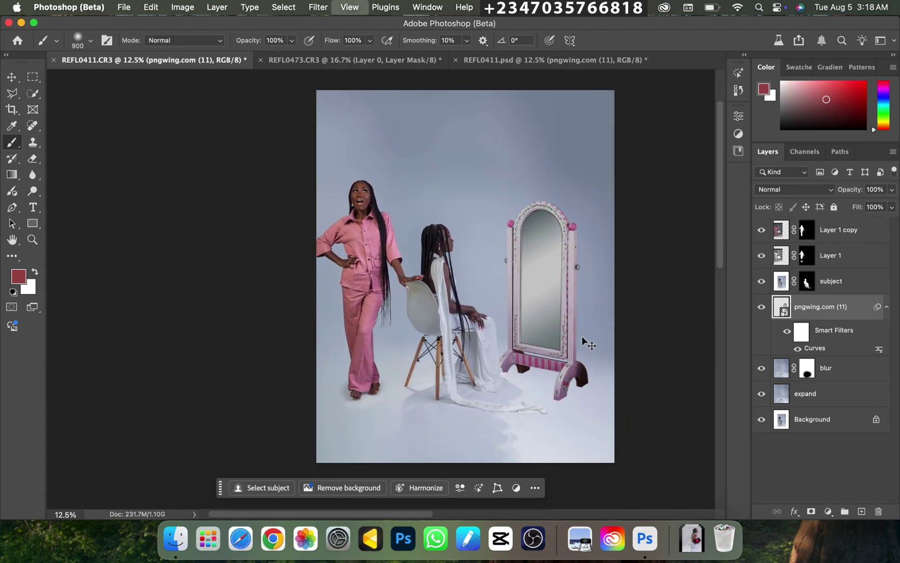
- Add a new empty layer and place it directly beneath the pngwing.com (11) mirror layer
key("super+minus")
left_click(861, 510)
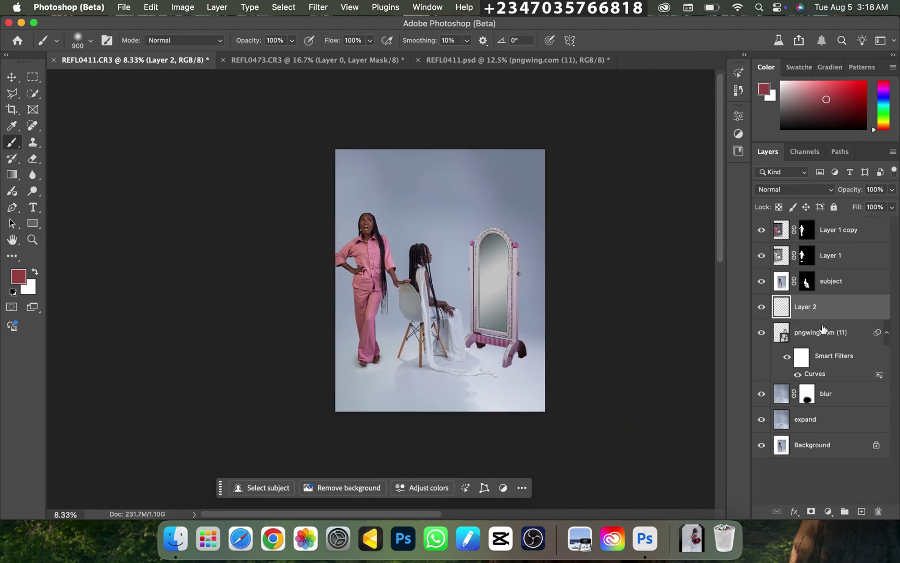
left_click_drag(819, 319, 789, 384)
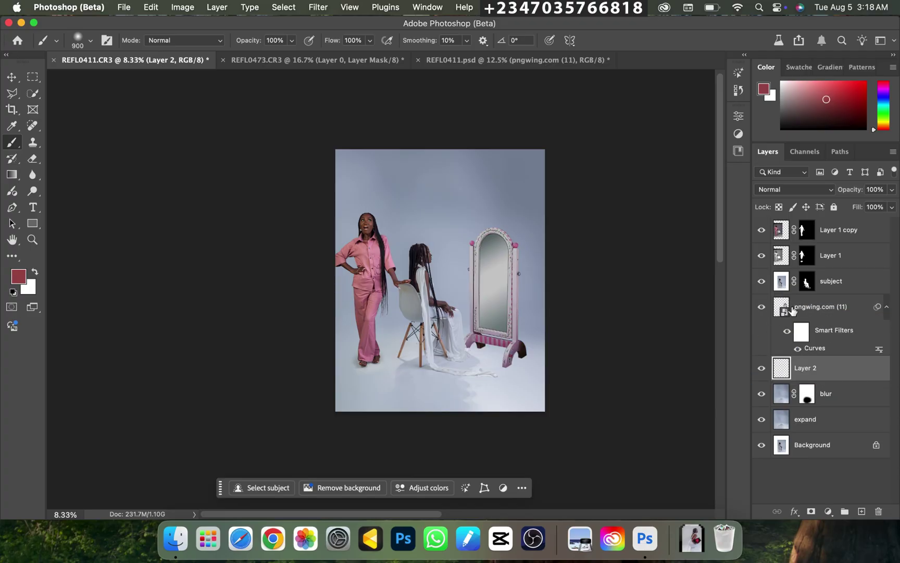
- Outline the floor area between the mirror's feet with the Polygonal Lasso and feather the selection by 50 pixels
key("super+plus")
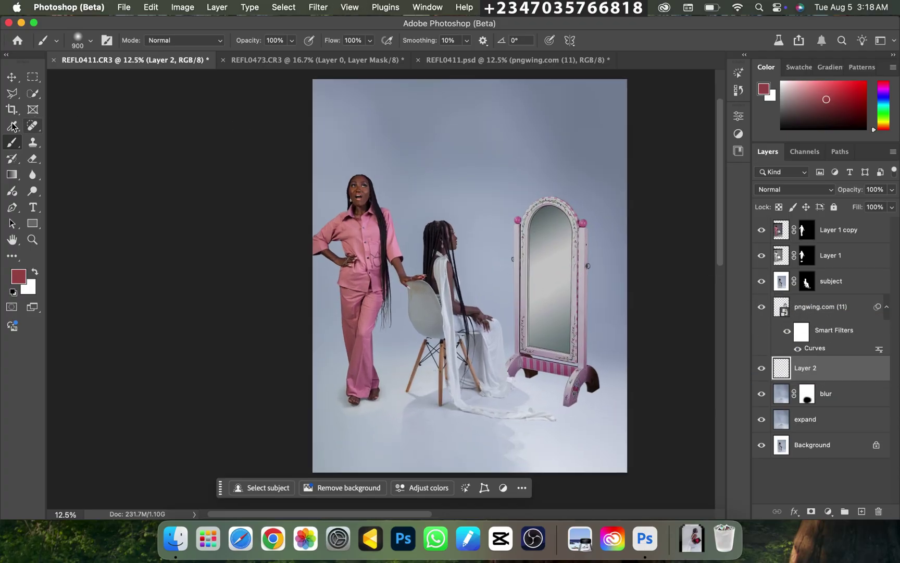
left_click(12, 94)
left_click(12, 94)
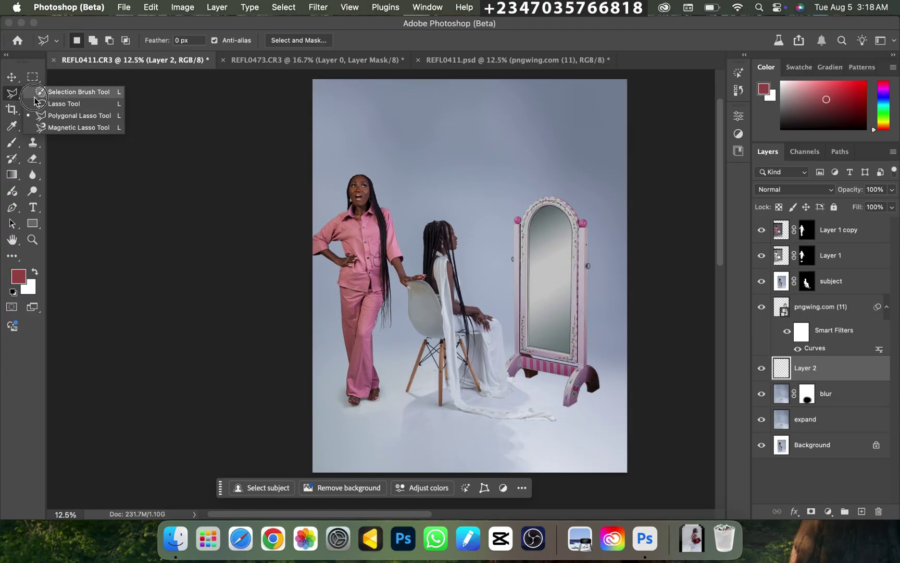
left_click(504, 380)
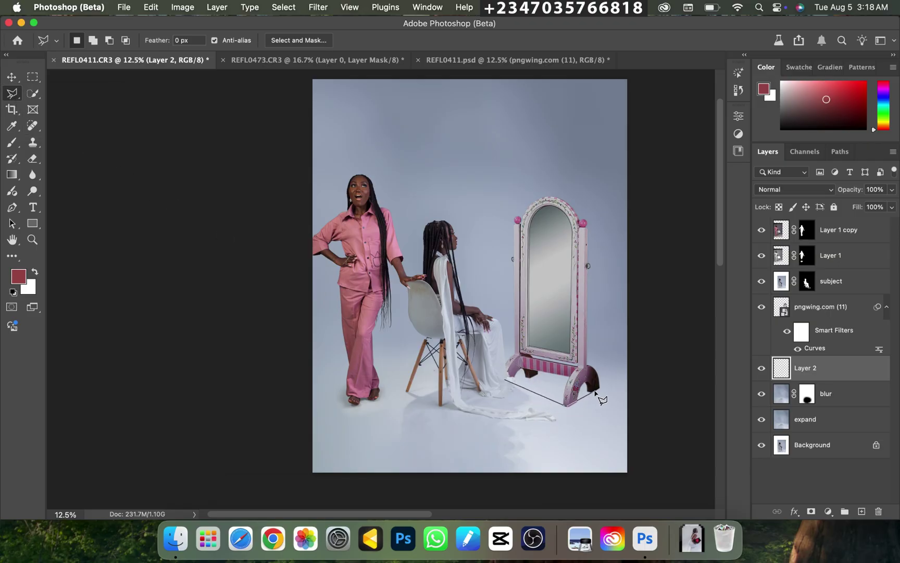
left_click(505, 382)
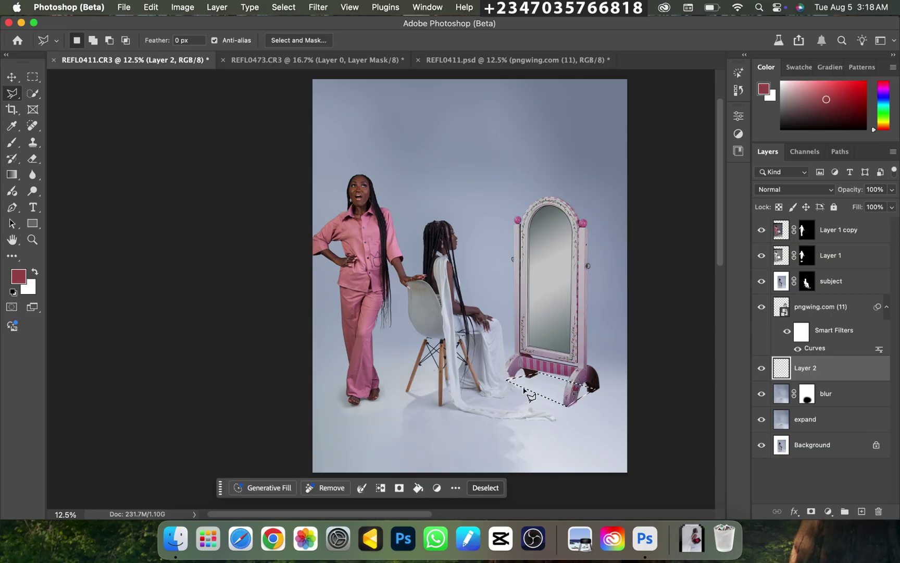
right_click(524, 389)
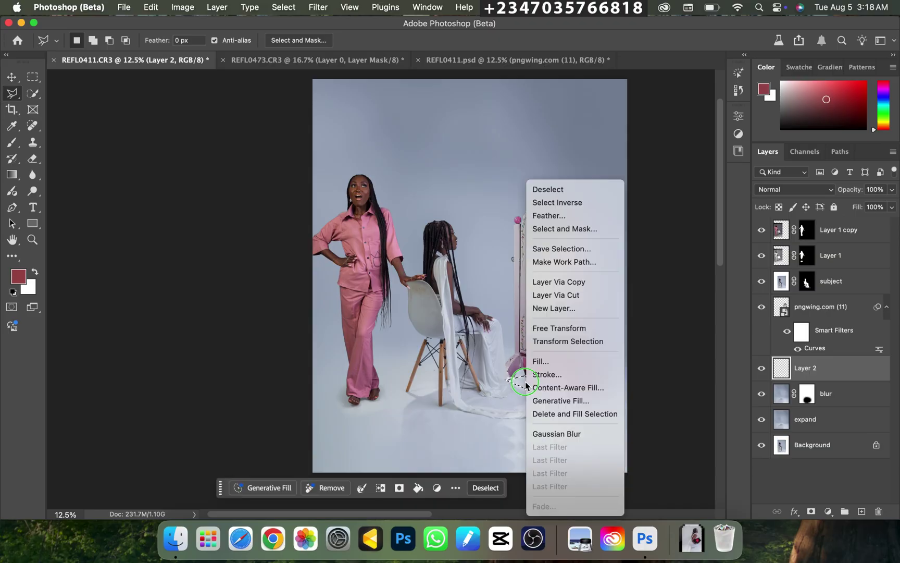
left_click(542, 216)
type("50")
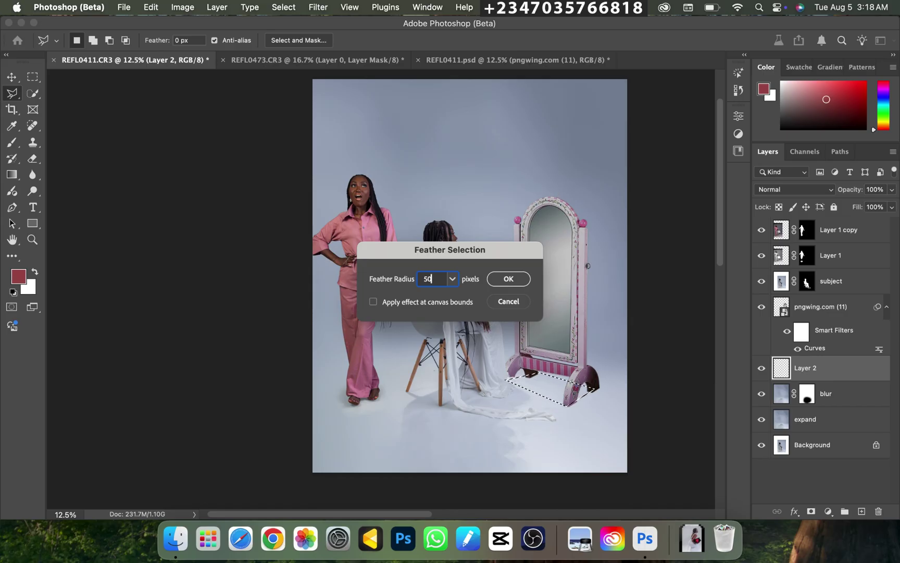
key("Return")
- Fill the feathered floor selection on Layer 2 with black at 100% opacity, and clear the selection
right_click(551, 378)
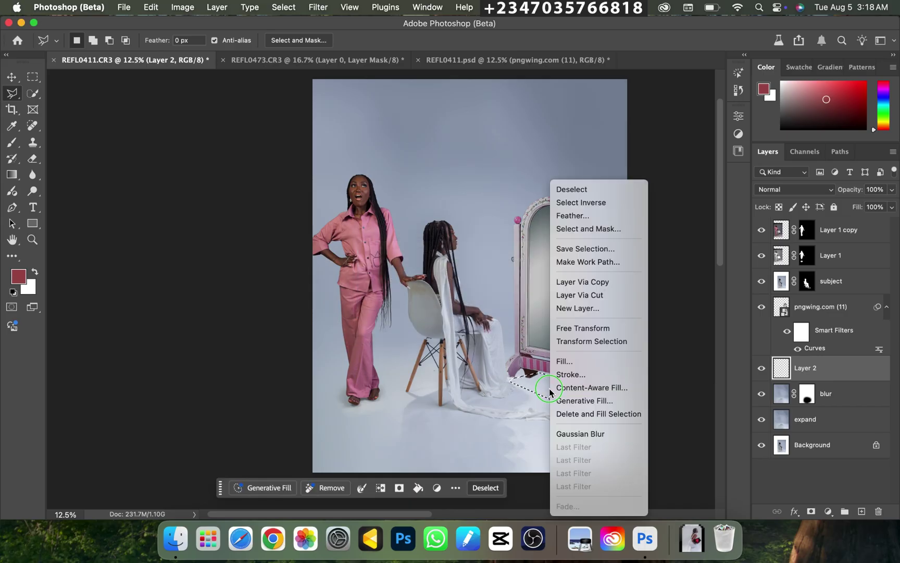
left_click(564, 361)
left_click(434, 198)
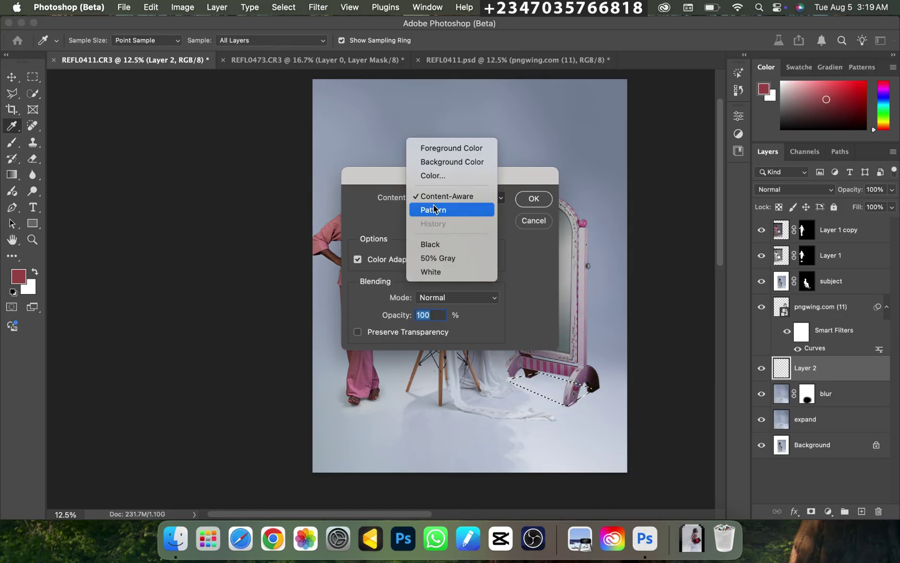
left_click(446, 175)
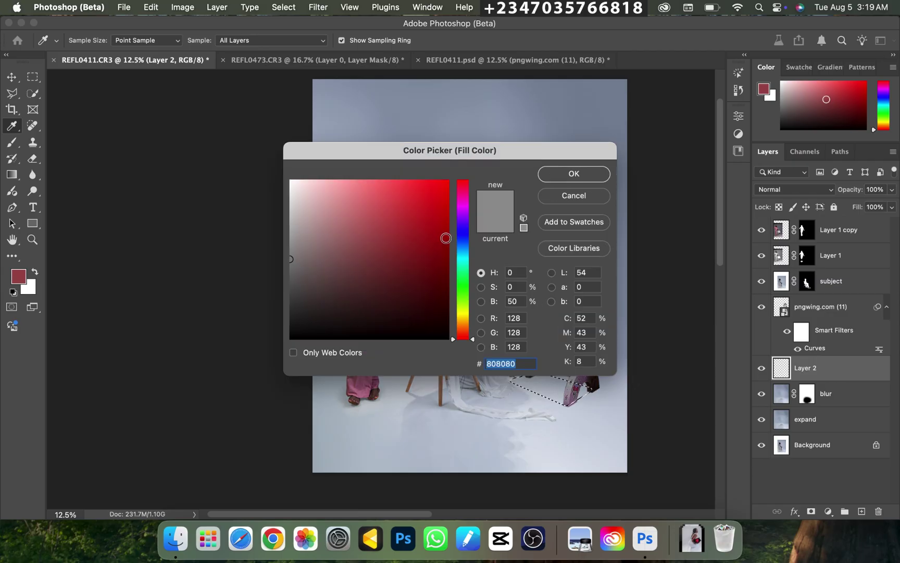
left_click_drag(407, 265, 331, 369)
key("Return")
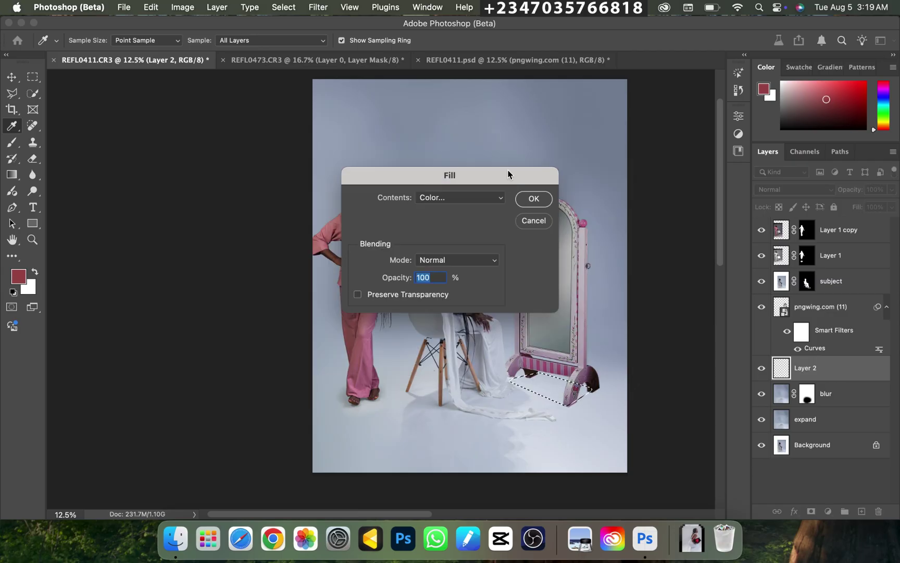
left_click(535, 199)
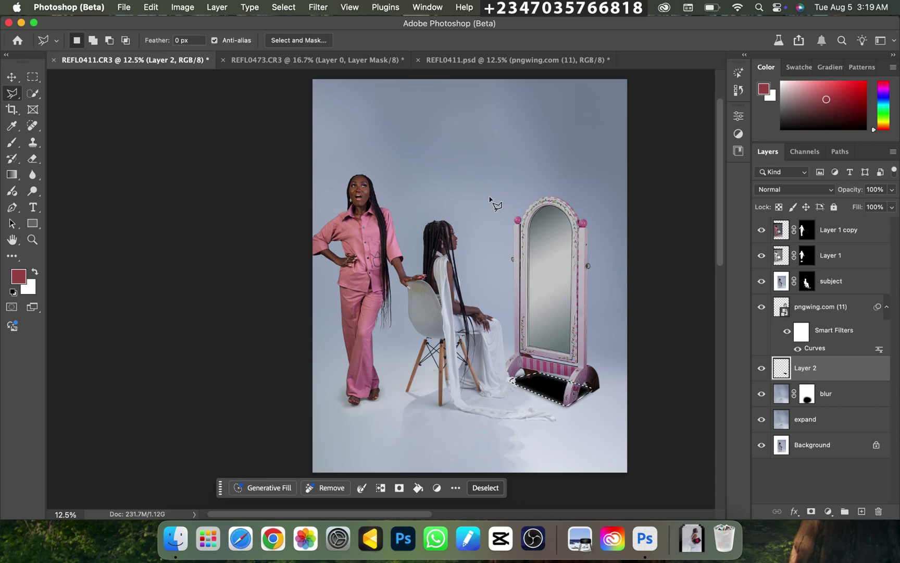
key("super+d")
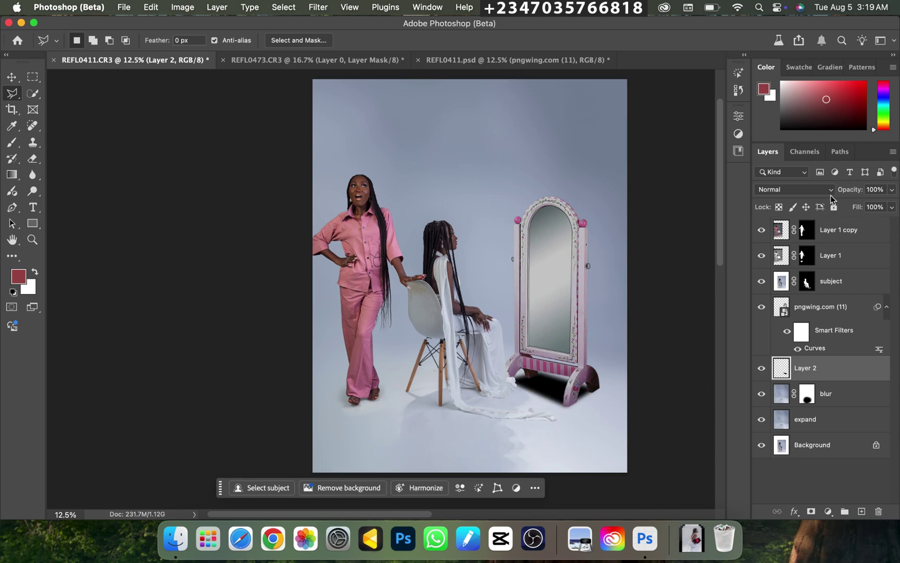
- Lower Layer 2's opacity to 55% to soften the mirror's floor shadow
left_click(891, 193)
left_click_drag(893, 205, 864, 219)
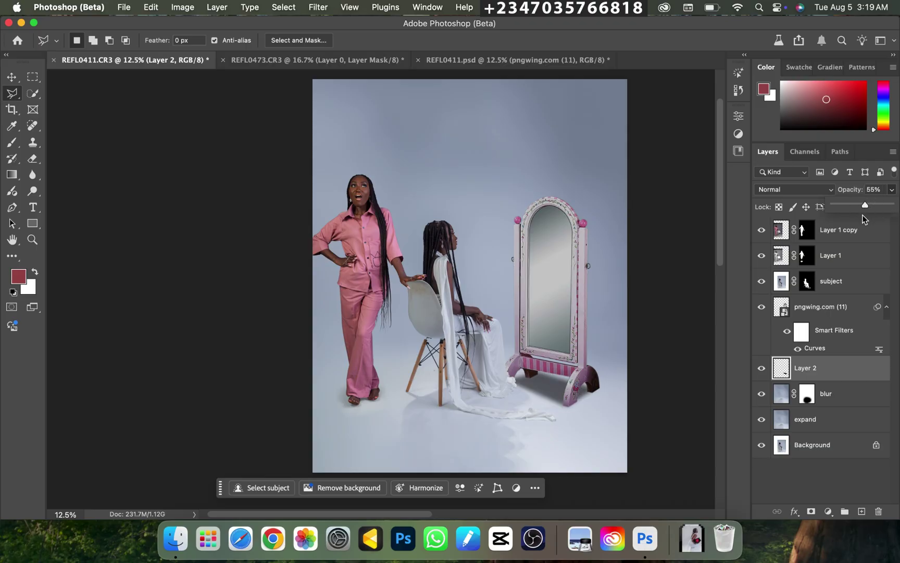
key("super+minus")
key("super+equal")
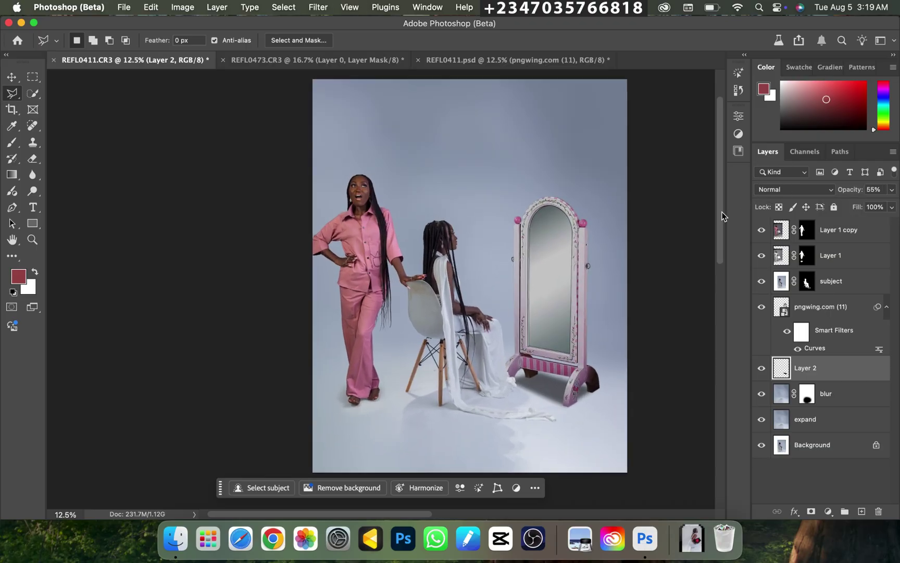
key("super+equal")
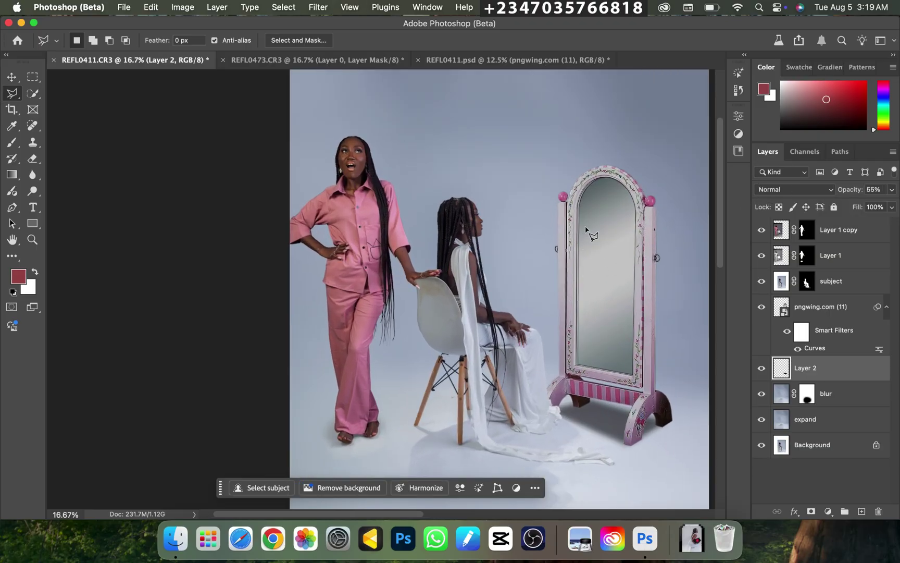
- Set the Quick Selection tool to add to the selection and make the pngwing.com (11) mirror layer active
left_click(34, 94)
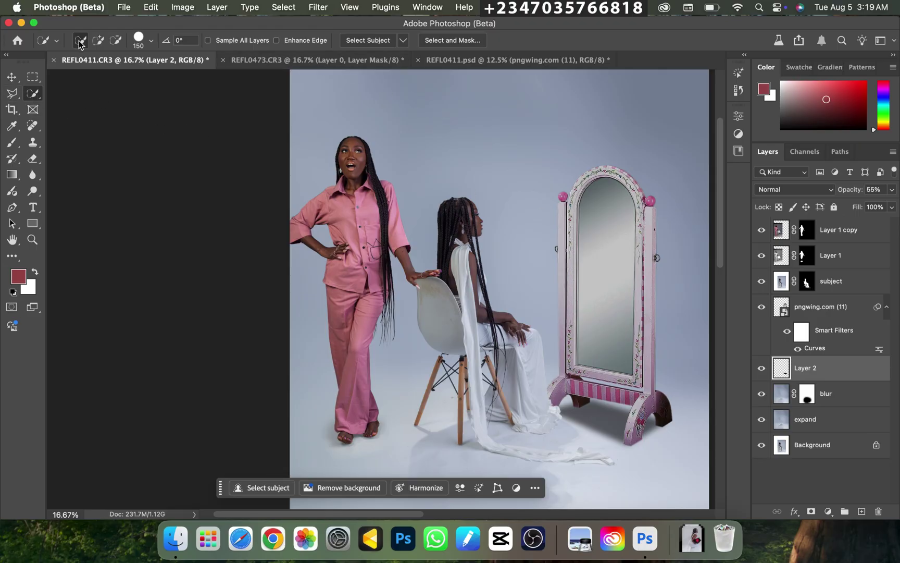
left_click(98, 40)
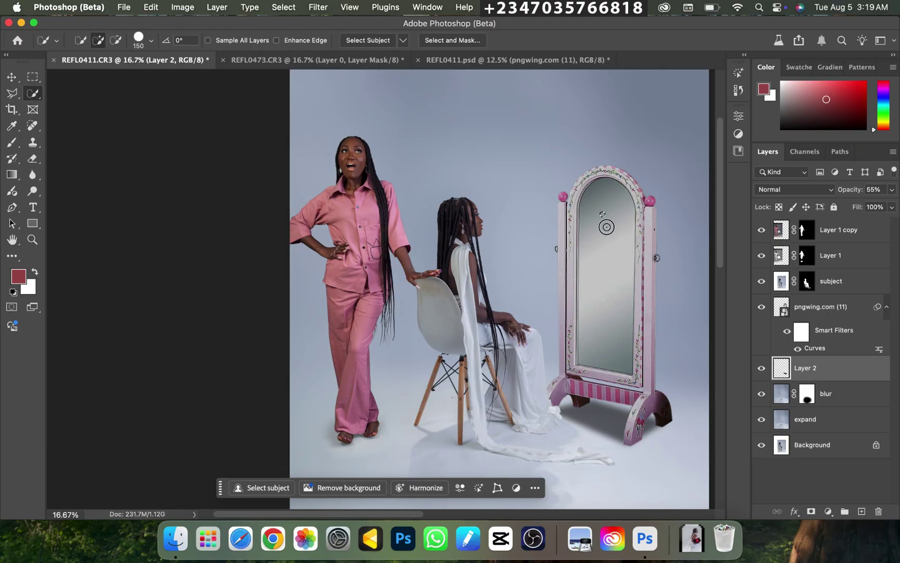
left_click(820, 313)
mouse_move(604, 196)
left_mouse_down()
mouse_move(619, 299)
mouse_move(598, 352)
left_mouse_up()
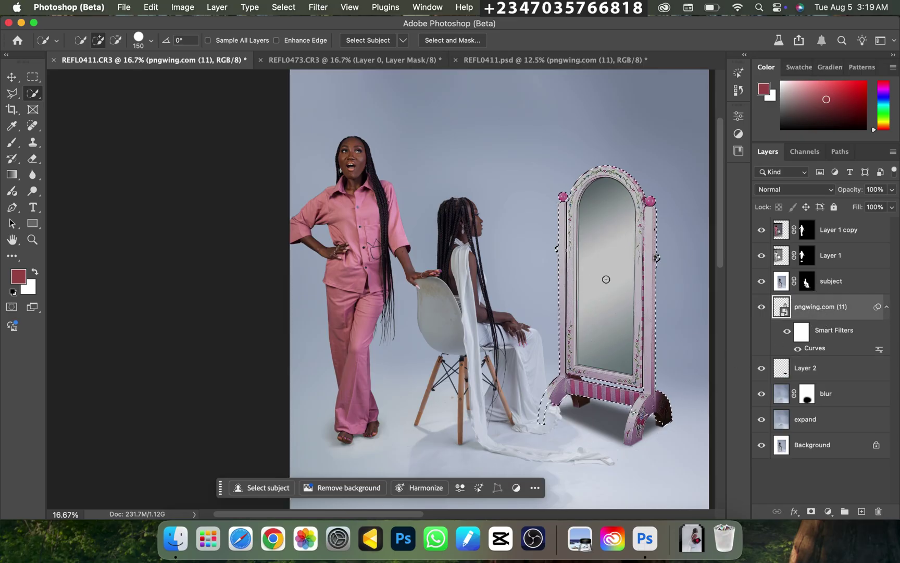
key("super+d")
left_click(763, 307)
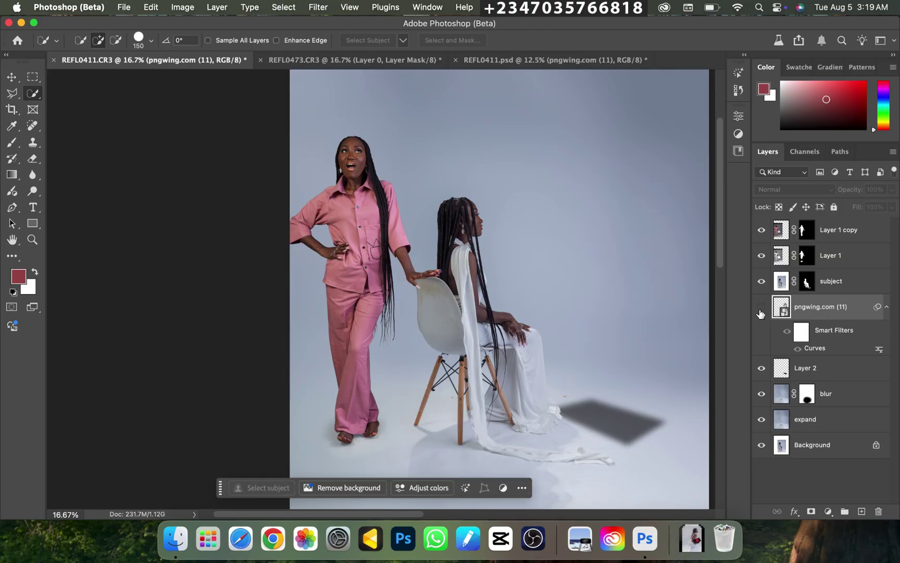
left_click(763, 307)
- Select the mirror's glass panel with the Quick Selection tool, working from its upper part down to its lower edge
key("super+equal")
scroll(328, 229, "right", 5)
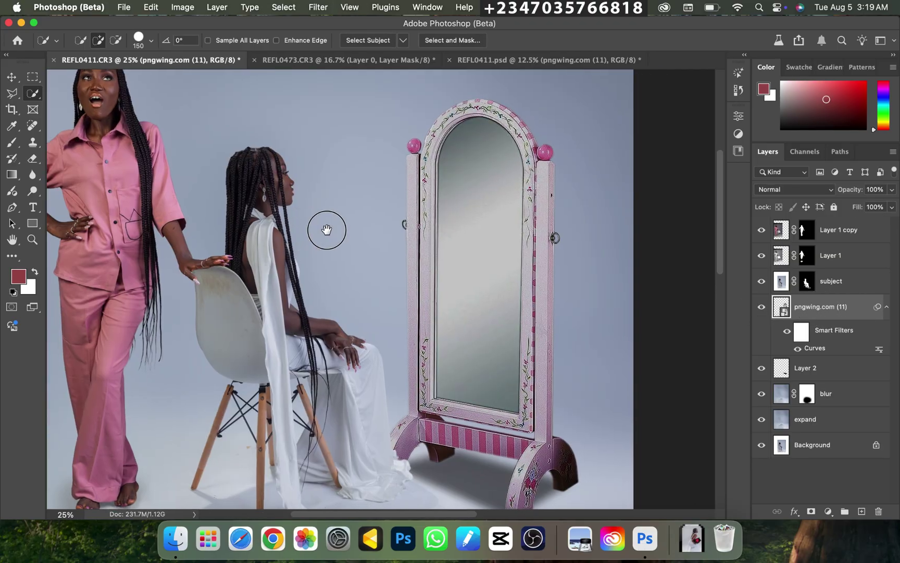
left_click(470, 172)
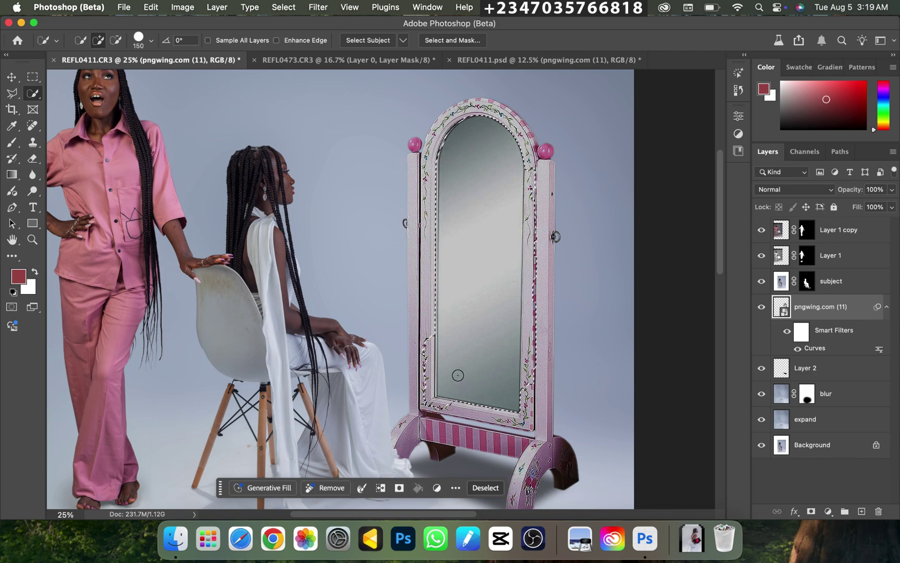
- Subtract the stray frame areas along both sides of the glass from the selection with the Polygonal Lasso
left_click(12, 93)
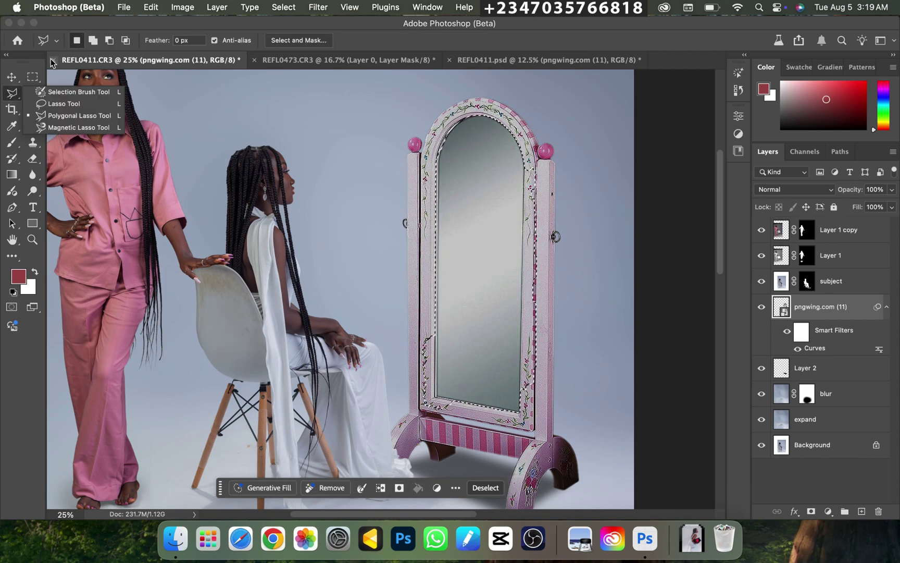
left_click(407, 230)
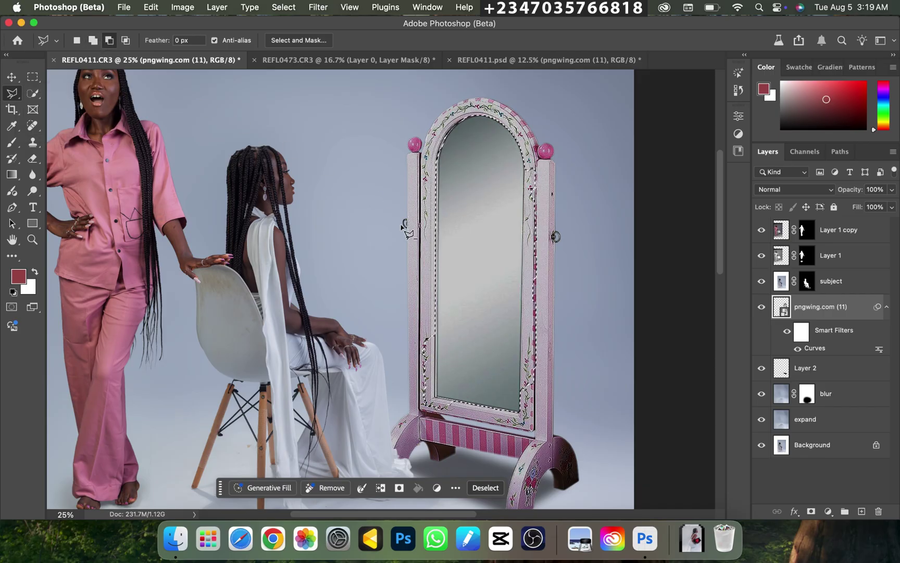
left_click(434, 150)
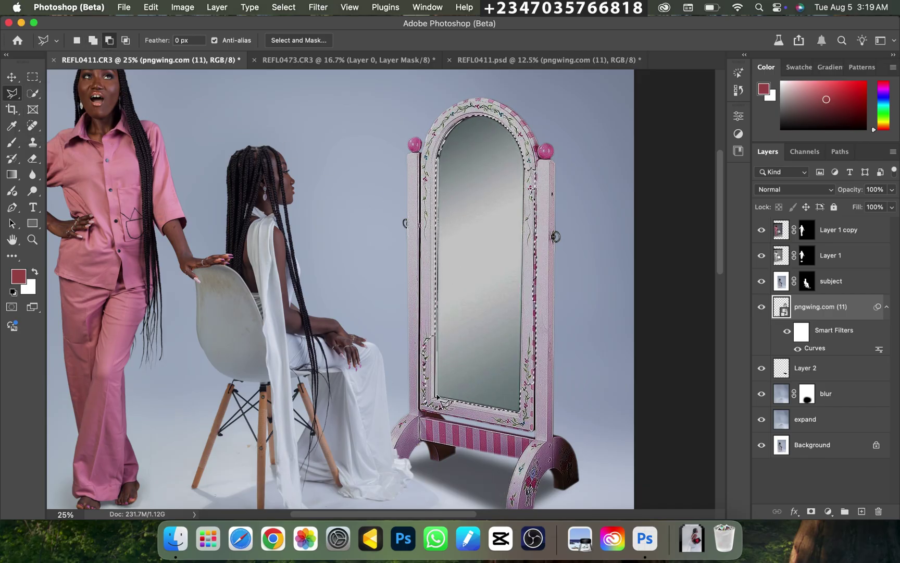
left_click(434, 151)
left_click(530, 163)
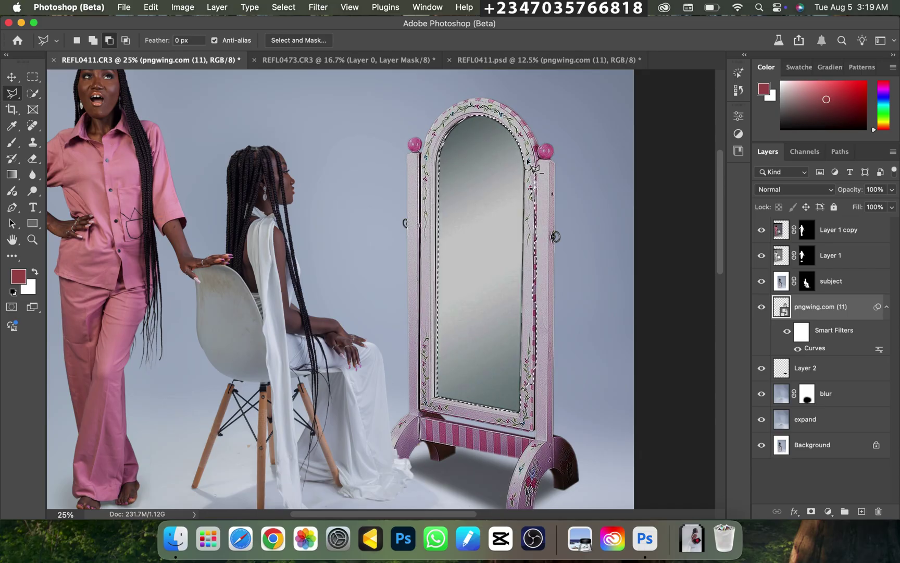
double_click(483, 206)
- Copy the selected mirror glass onto its own layer and check the cutout by briefly hiding the pngwing.com (11) layer
key("super+minus")
key("super+equal")
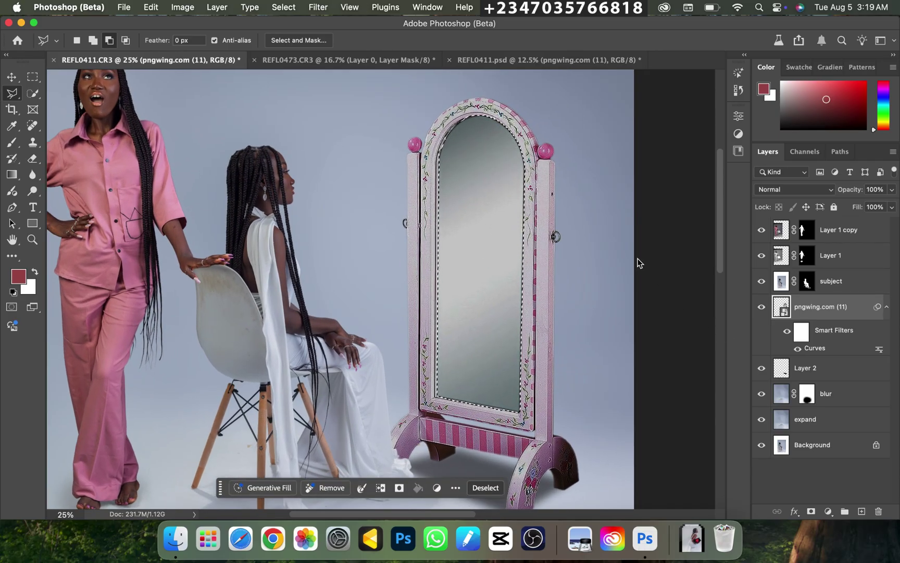
key("super+minus")
key("super+equal")
key("super+j")
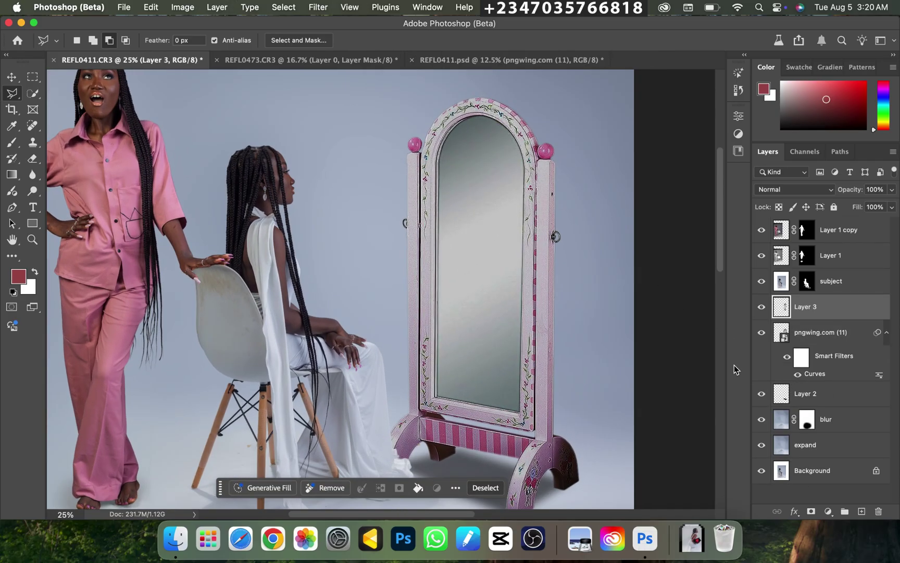
key("super+minus")
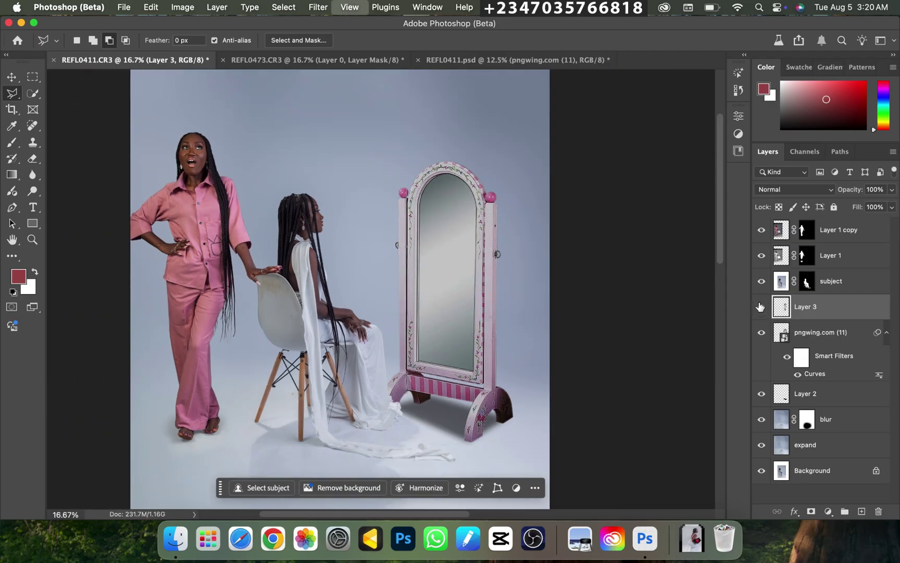
key("super+equal")
left_click(763, 333)
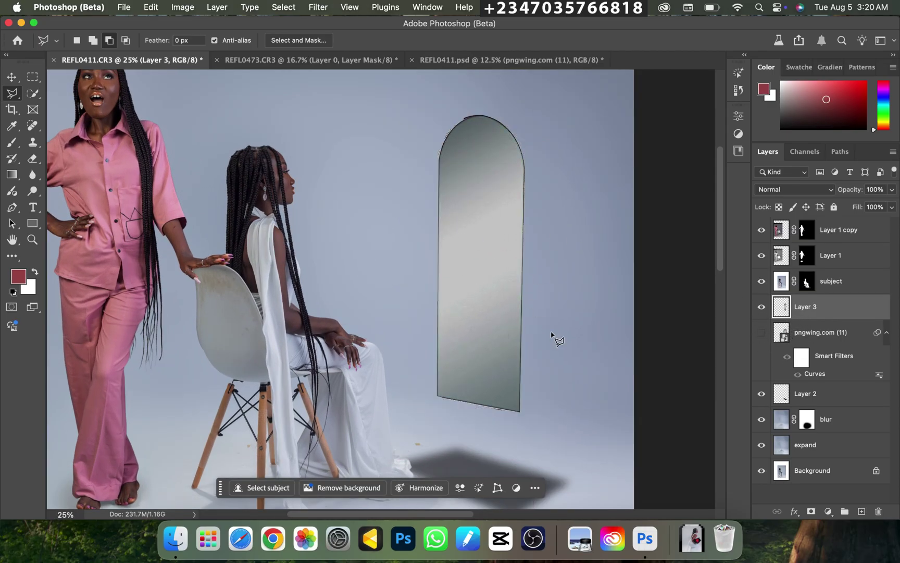
left_click(762, 333)
- Place the graduation portrait, WhatsApp Image 2025-08-01 at 1.29.10PM from Downloads, as an embedded image above Layer 3
key("super+minus")
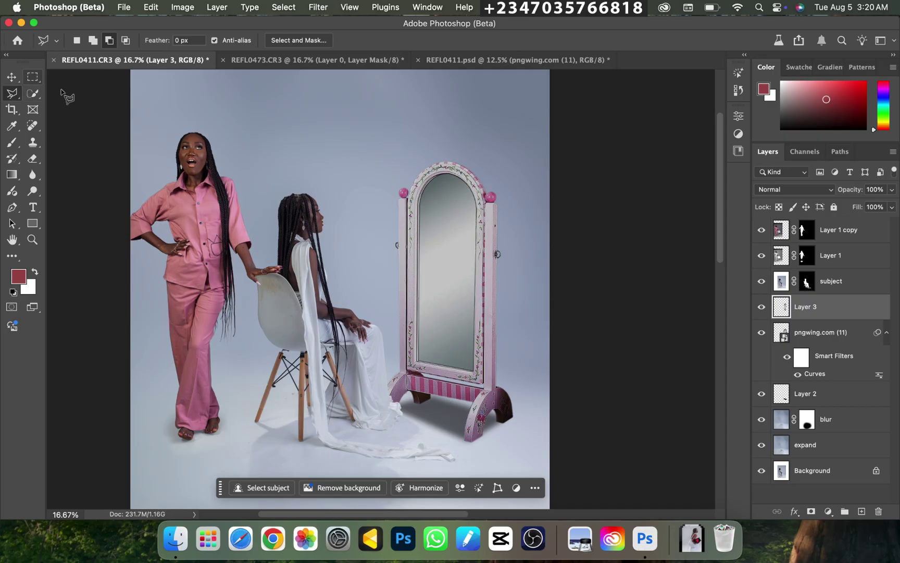
left_click(125, 11)
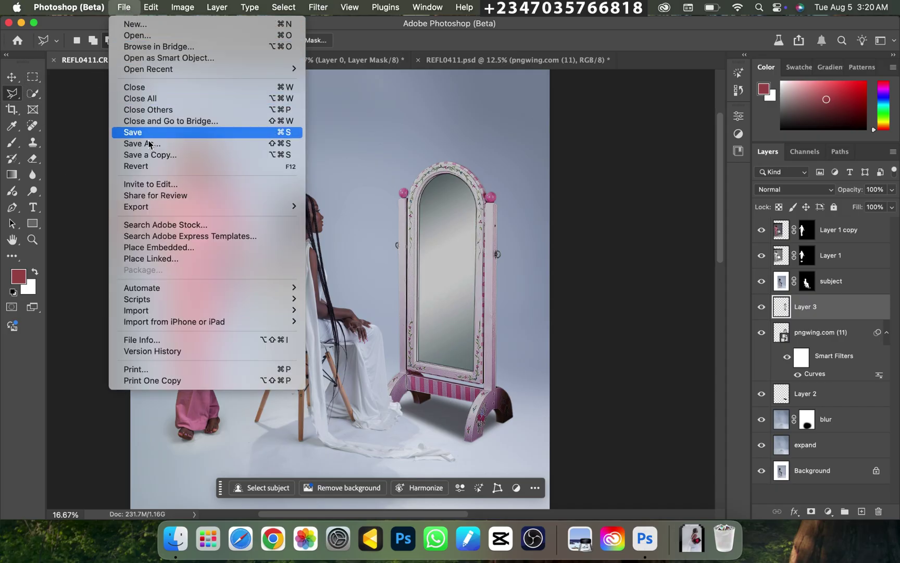
left_click(190, 251)
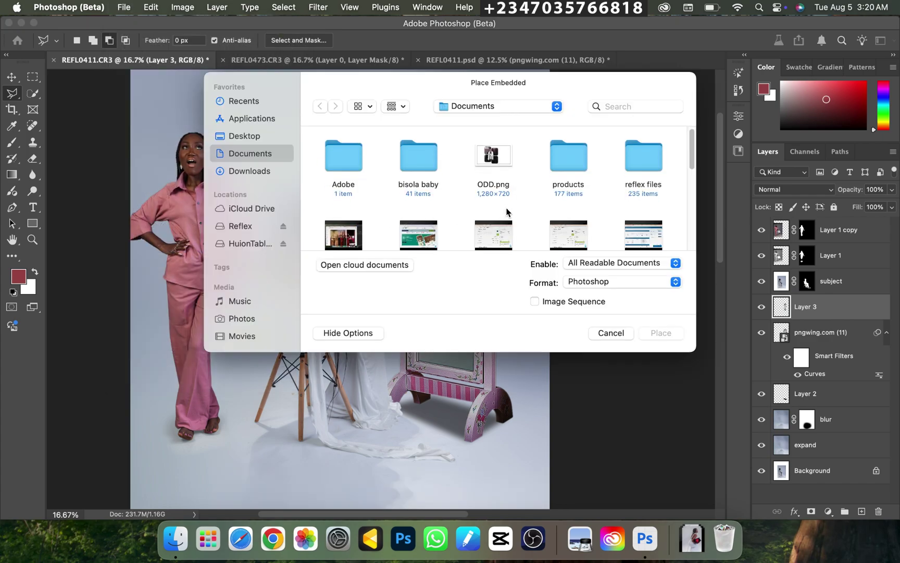
scroll(504, 208, "down", 5)
scroll(504, 208, "down", 2)
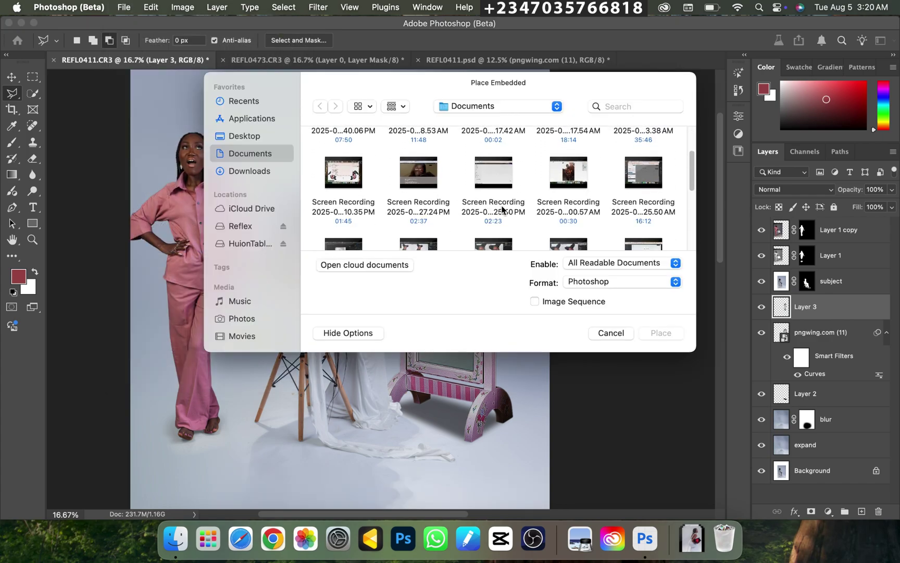
left_click(248, 170)
scroll(500, 210, "up", 3)
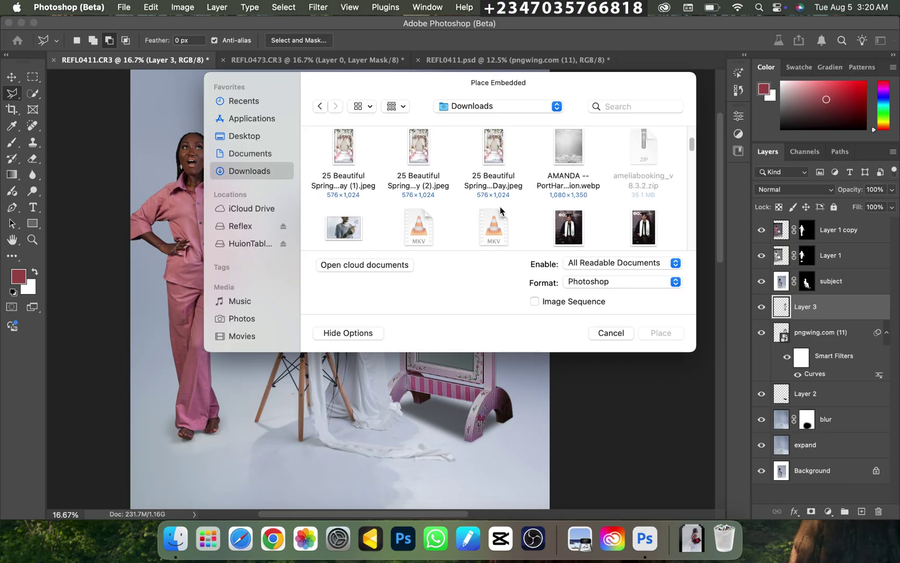
scroll(501, 211, "down", 3)
scroll(500, 211, "up", 5)
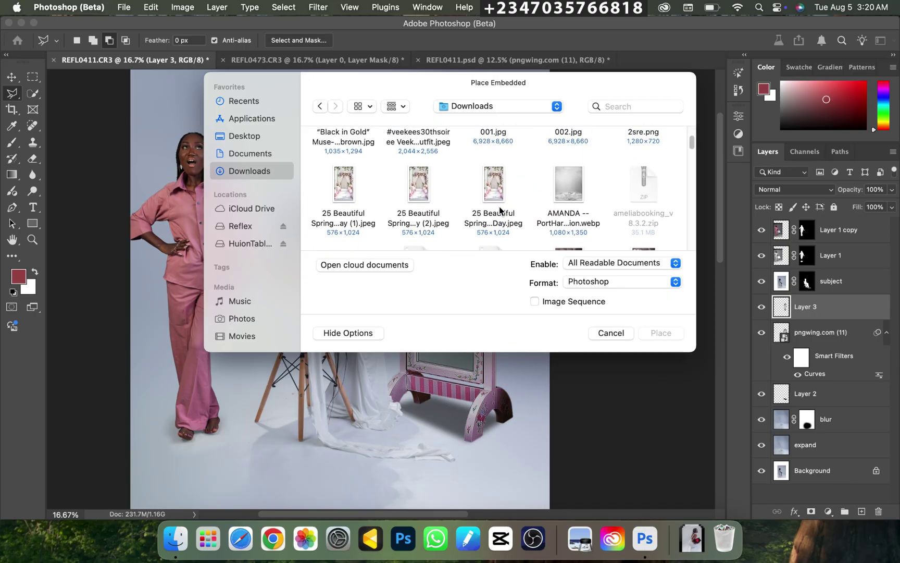
scroll(500, 211, "down", 10)
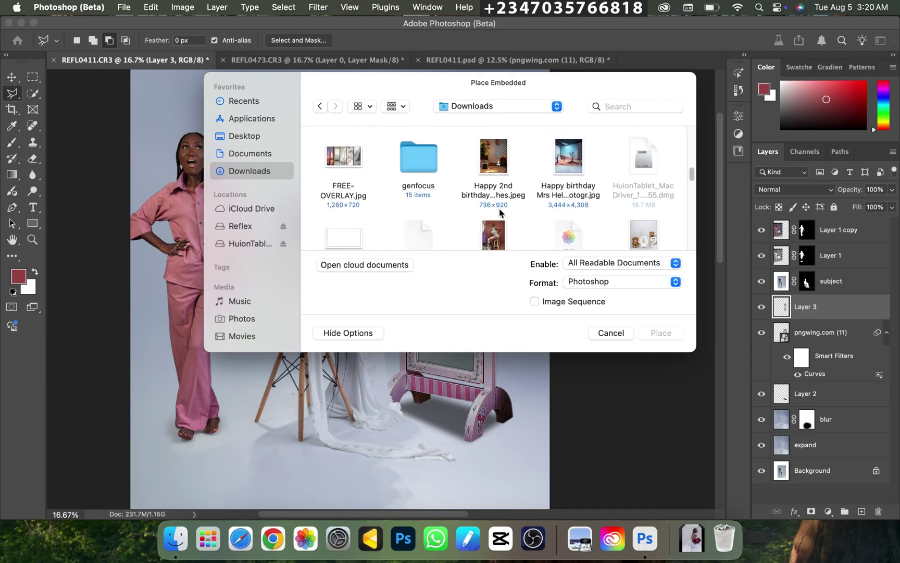
scroll(499, 211, "down", 10)
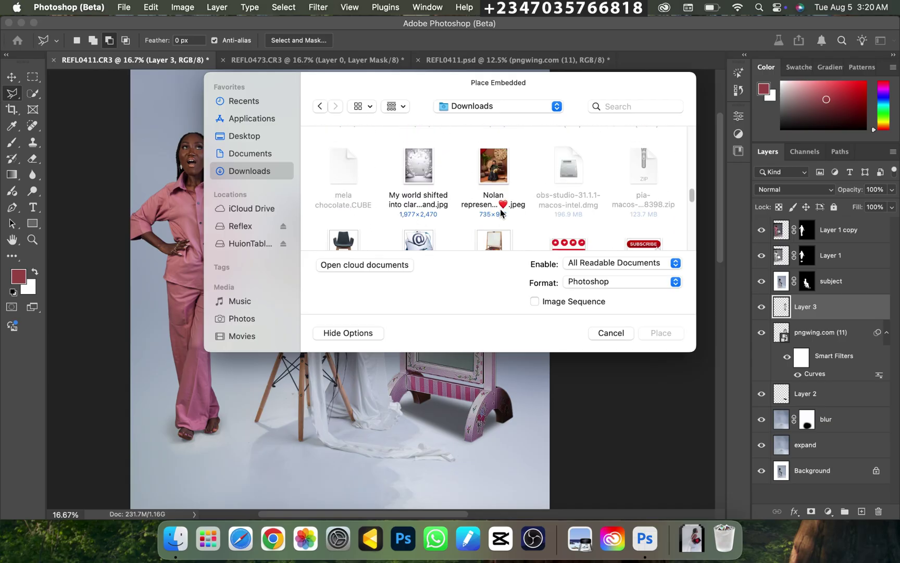
scroll(500, 211, "down", 10)
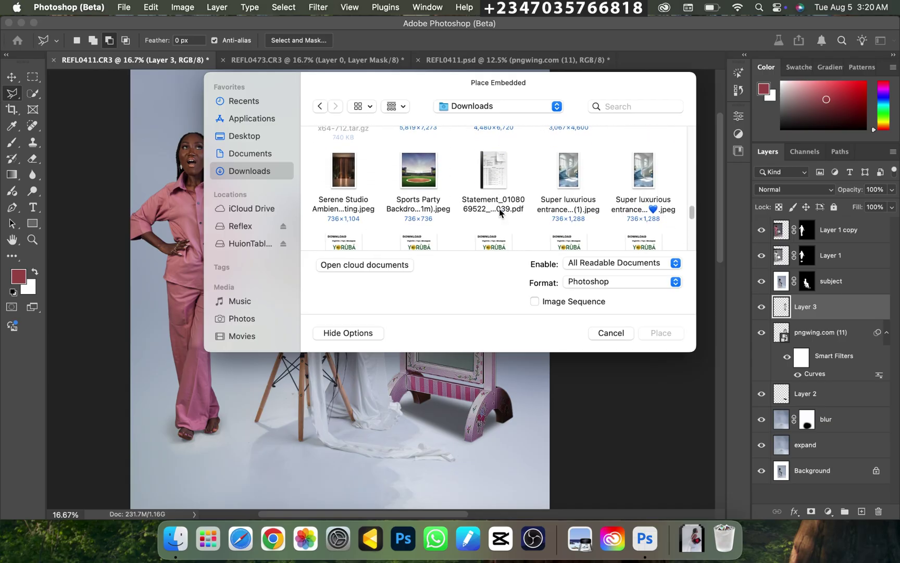
scroll(500, 210, "down", 10)
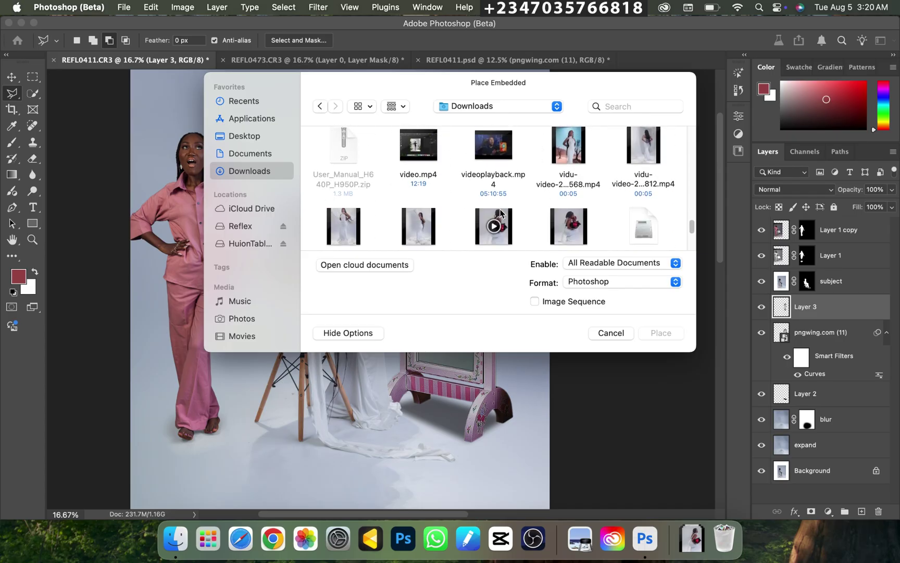
scroll(500, 212, "down", 10)
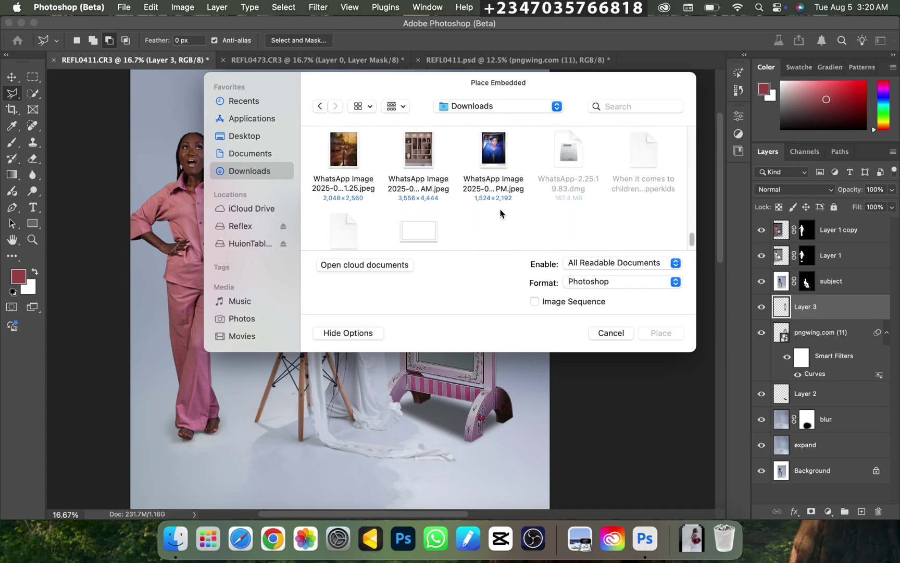
left_click(501, 172)
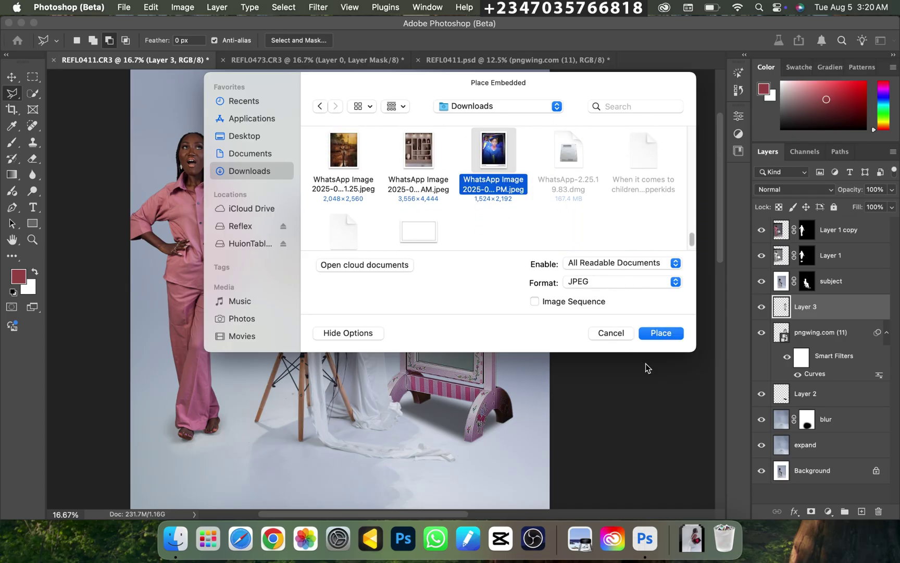
left_click(657, 338)
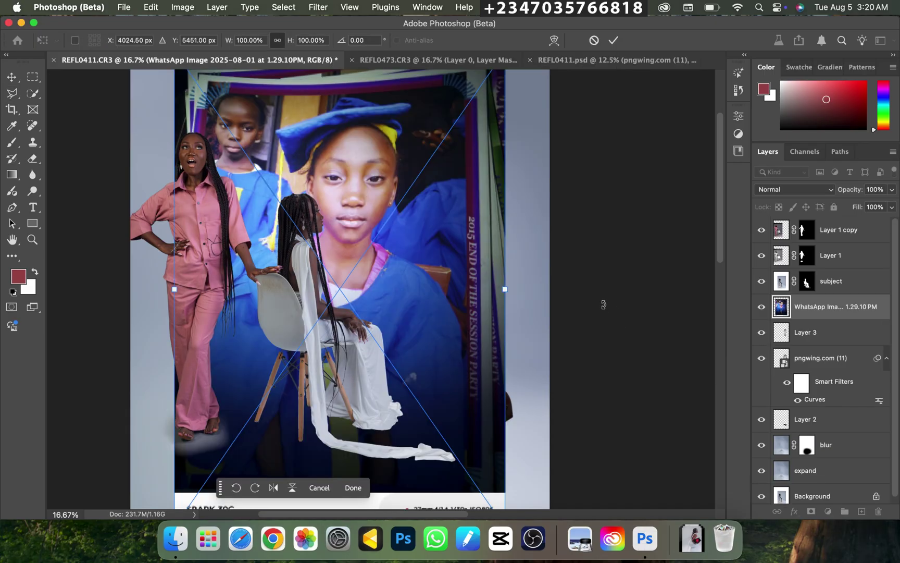
- Scale the placed portrait to about 51%, rotate it to about -0.43° and position it over the standing mirror
key("super+minus")
left_click_drag(228, 290, 351, 286)
left_click_drag(314, 190, 328, 178)
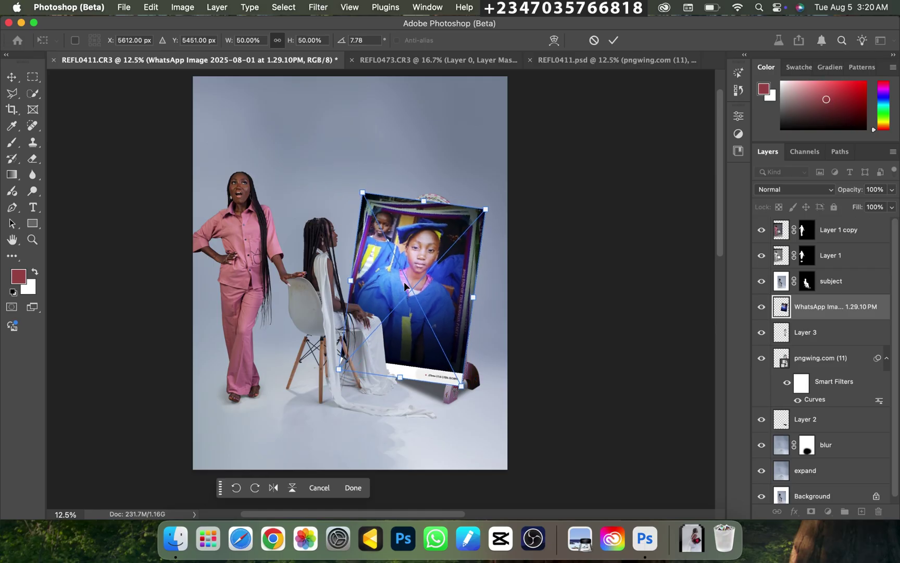
mouse_move(429, 202)
left_mouse_down()
mouse_move(426, 183)
mouse_move(417, 190)
left_mouse_up()
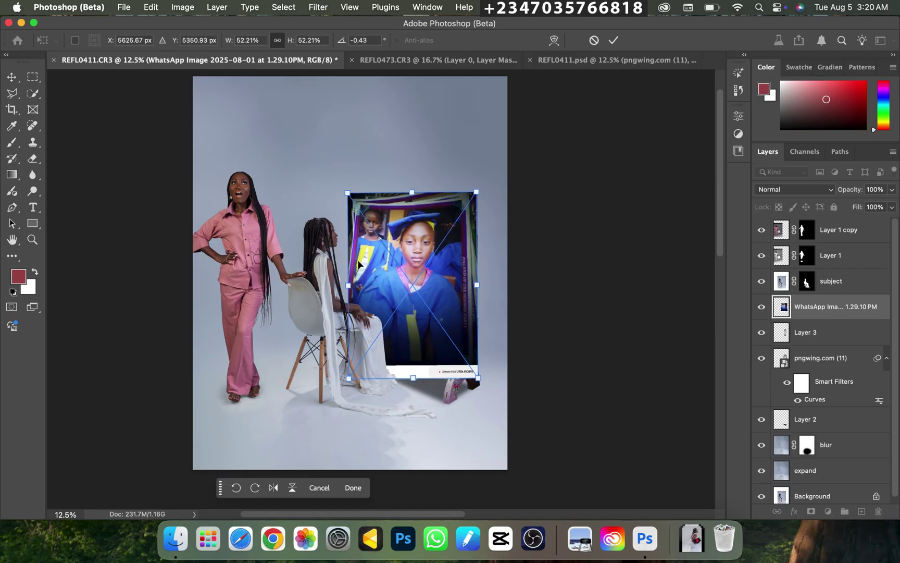
mouse_move(345, 210)
left_mouse_down()
mouse_move(351, 198)
mouse_move(358, 203)
left_mouse_up()
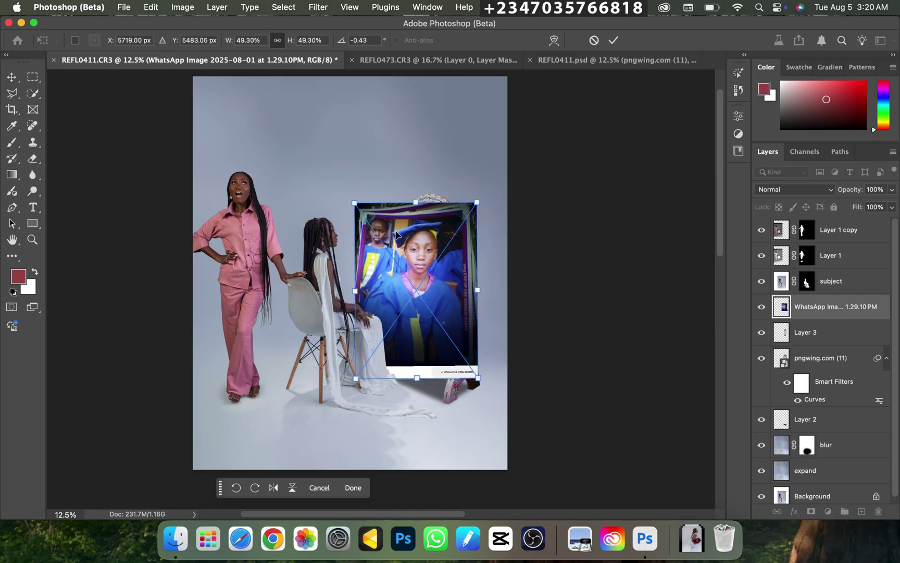
left_click_drag(426, 260, 436, 260)
mouse_move(361, 199)
left_mouse_down()
mouse_move(355, 189)
mouse_move(358, 197)
left_mouse_up()
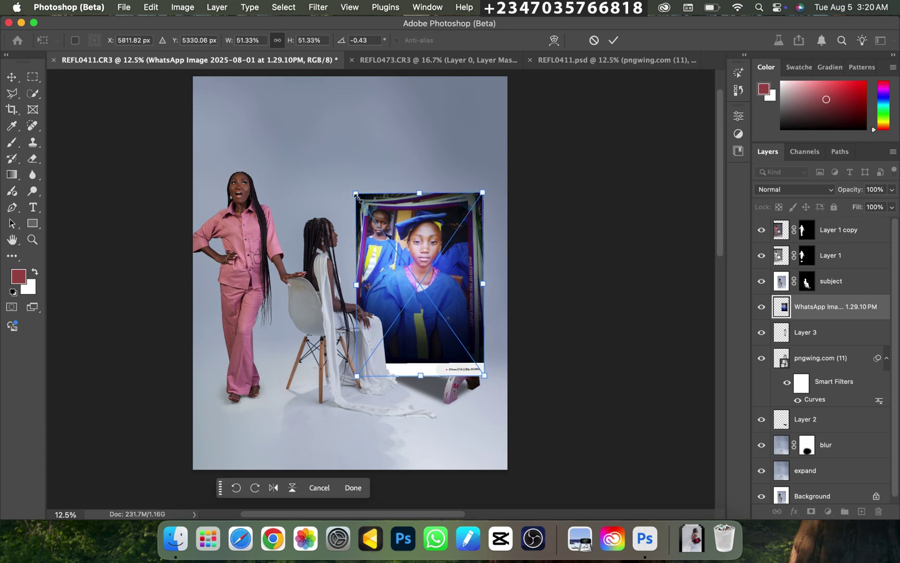
key("Return")
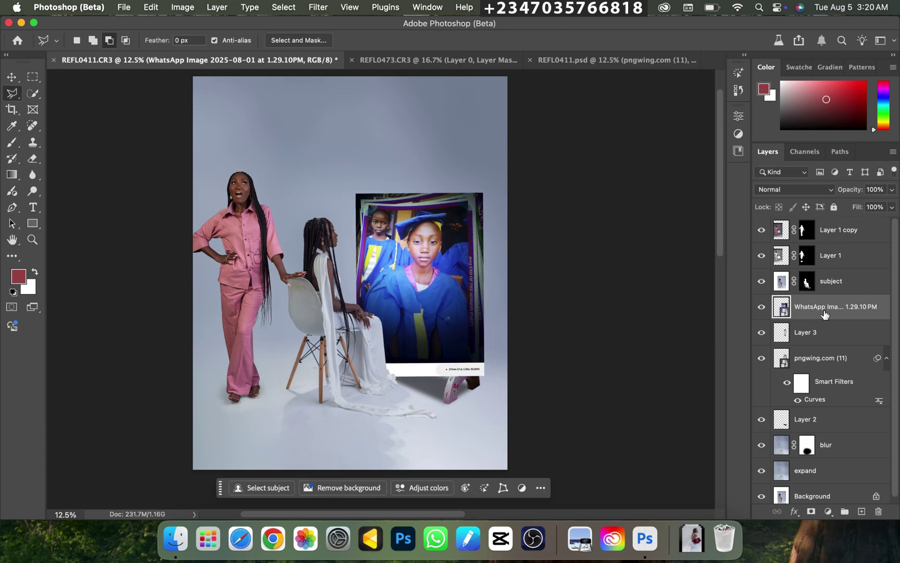
- Clip the portrait to the mirror glass on Layer 3 and rescale it to about 49% with the face centred in the glass
right_click(824, 313)
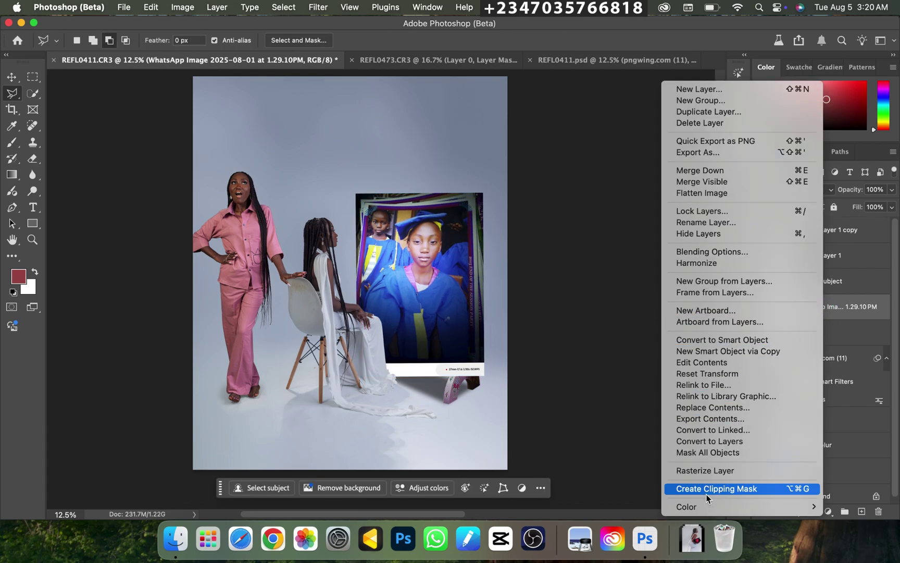
left_click(727, 489)
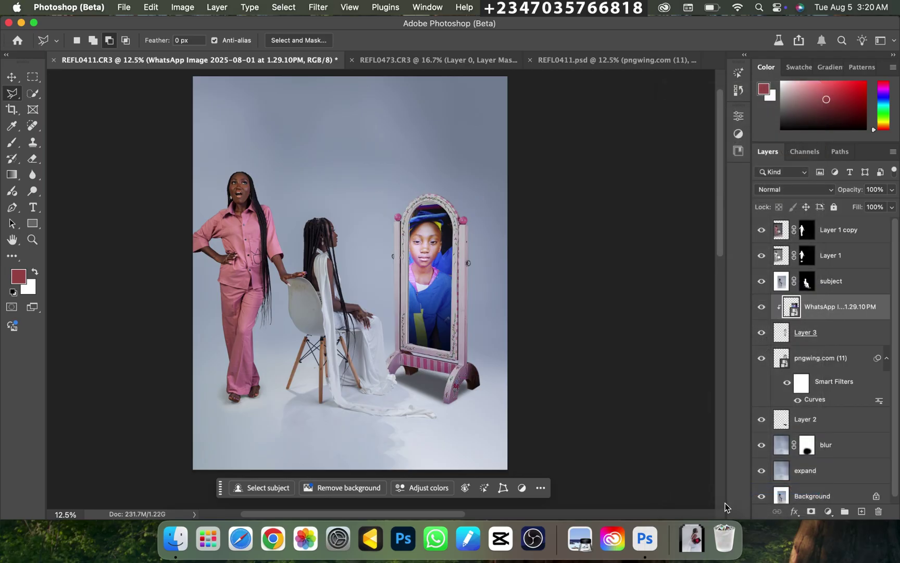
key("super+t")
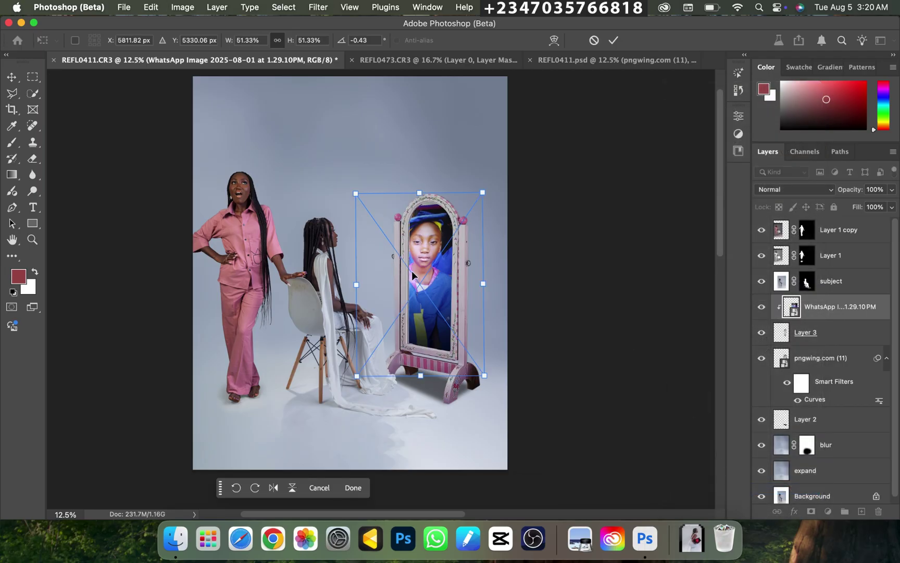
mouse_move(423, 209)
left_mouse_down()
mouse_move(432, 210)
mouse_move(430, 200)
left_mouse_up()
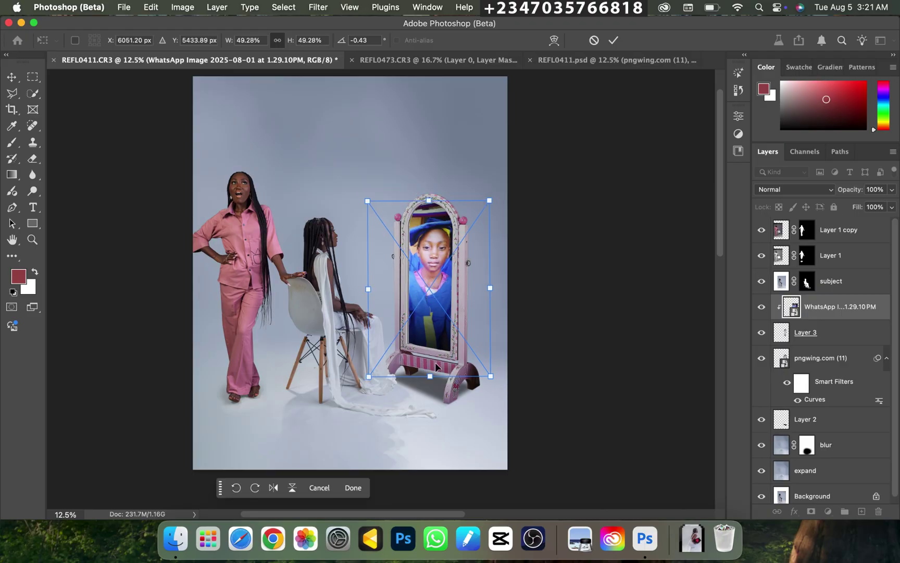
key("Return")
key("l")
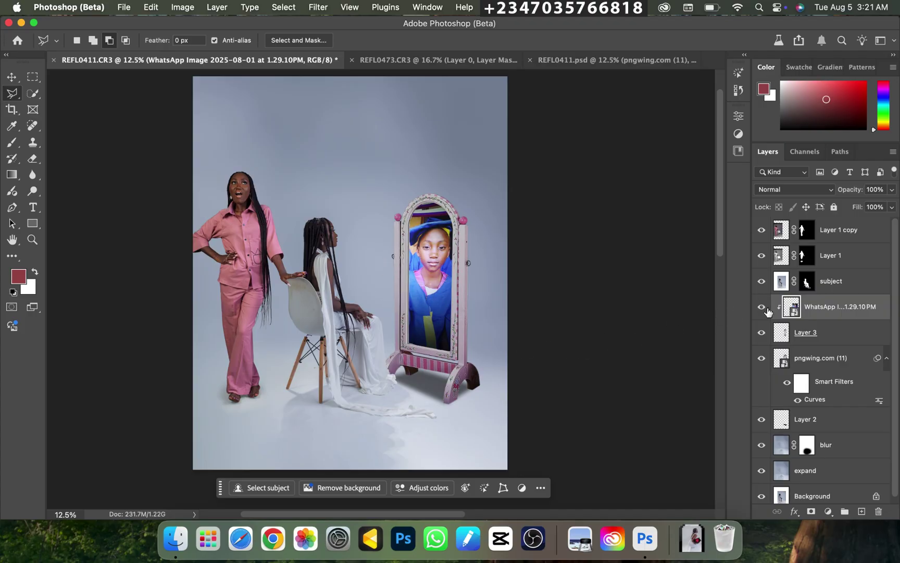
- Lower the clipped portrait layer's opacity to 64% so that the mirror glass shines through
left_click(890, 191)
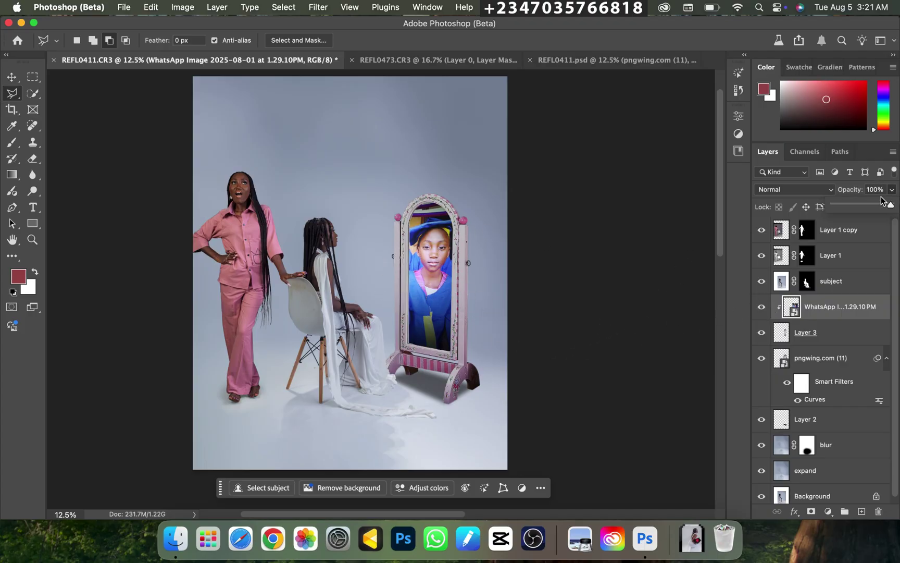
left_click_drag(892, 204, 870, 206)
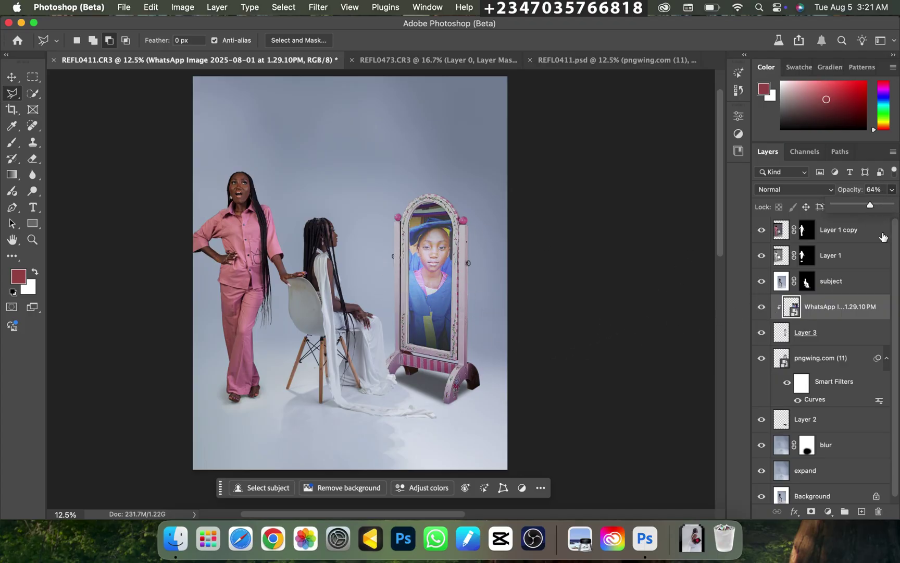
- Examine the overall composite and the mirror reflection at different magnifications
key("super+minus")
key("super+minus")
key("super+equal")
key("super+equal")
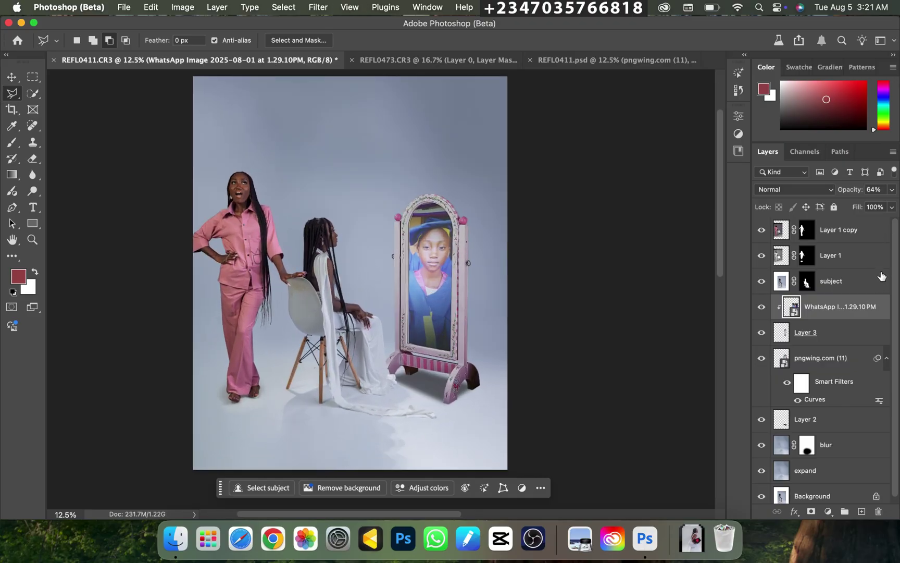
key("super+minus")
key("super+equal")
key("super+equal")
key("super+minus")
key("super+minus")
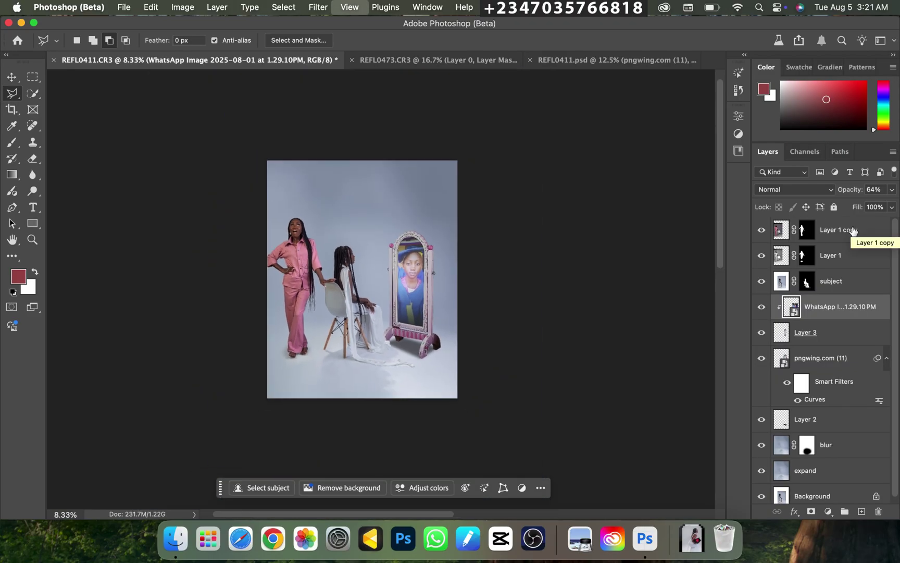
key("super+minus")
key("super+equal")
key("super+equal")
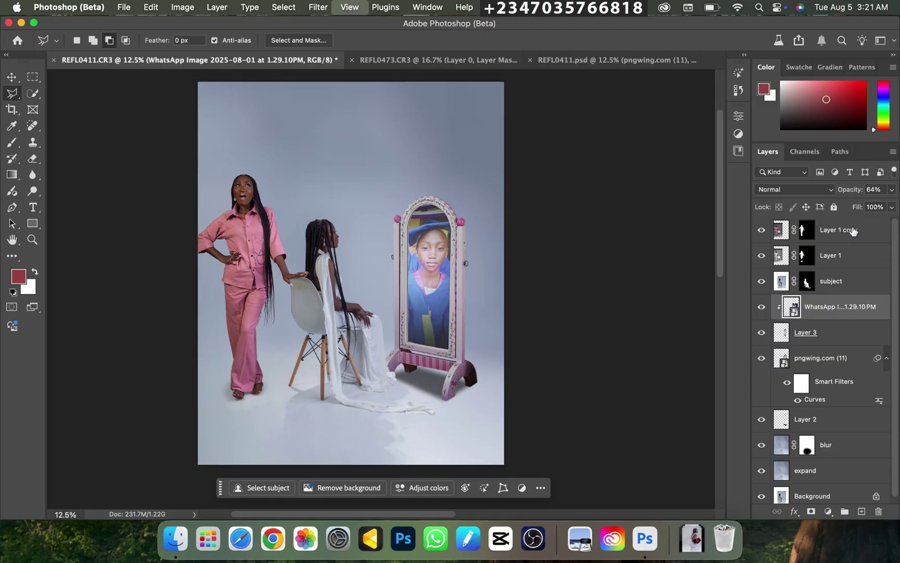
key("super+minus")
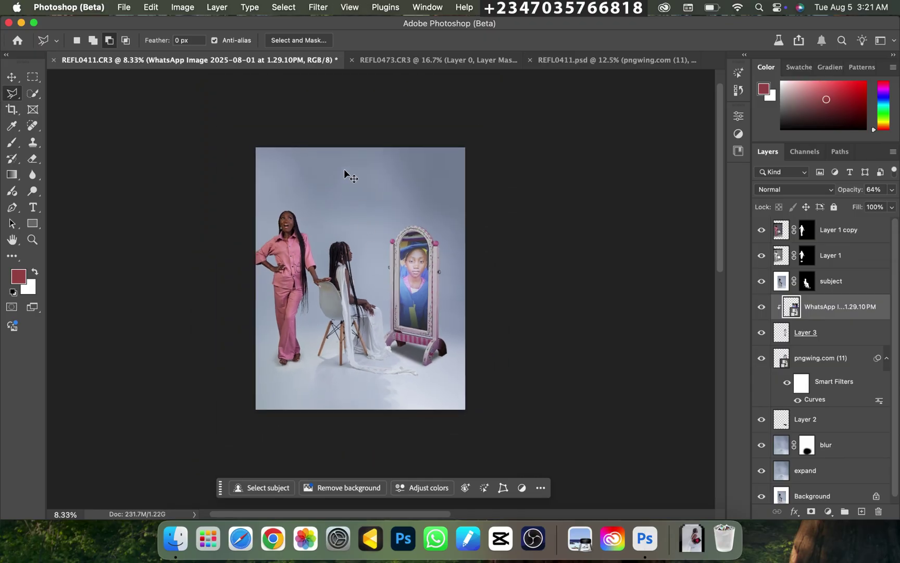
key("super+equal")
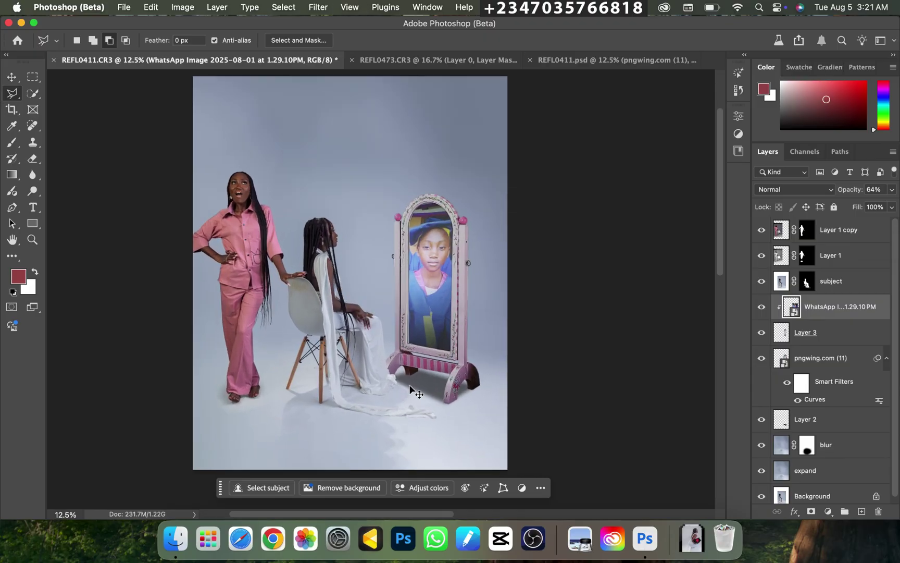
key("super+minus")
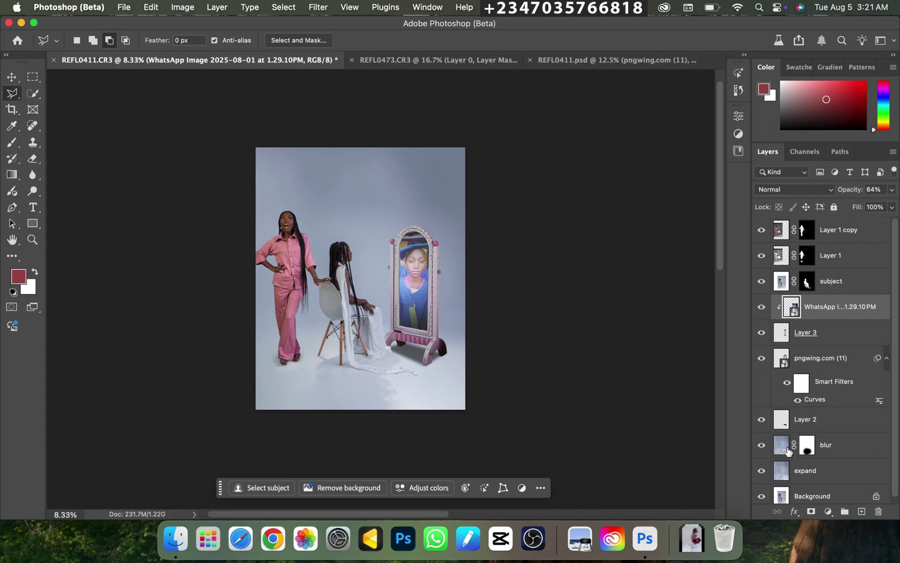
- Place the Birthday-session white drape photo from Downloads as an embedded image directly above the blur layer
left_click(850, 453)
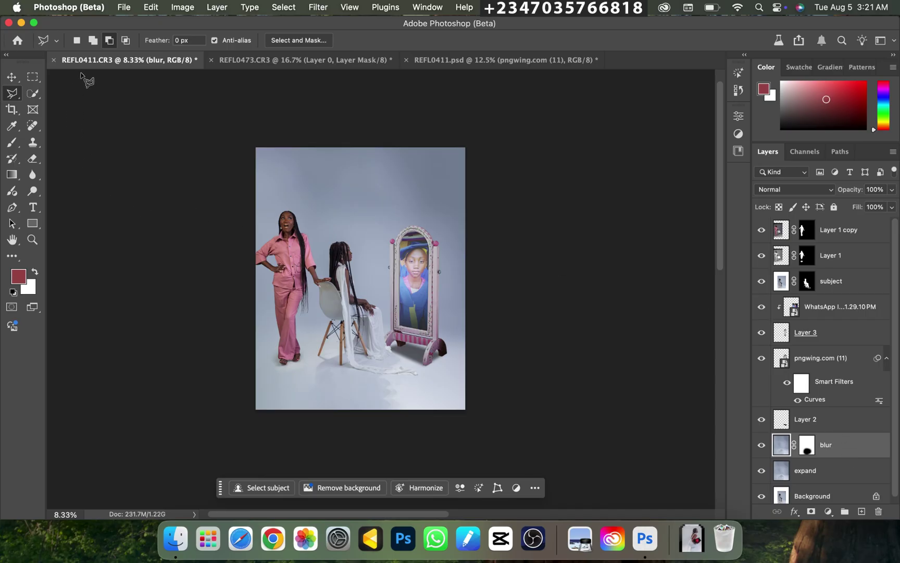
left_click(125, 8)
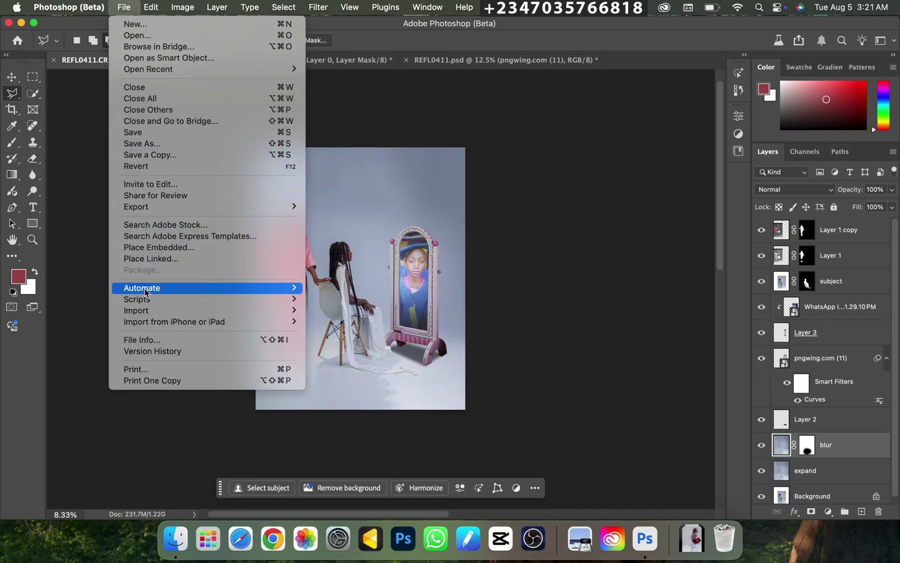
left_click(149, 248)
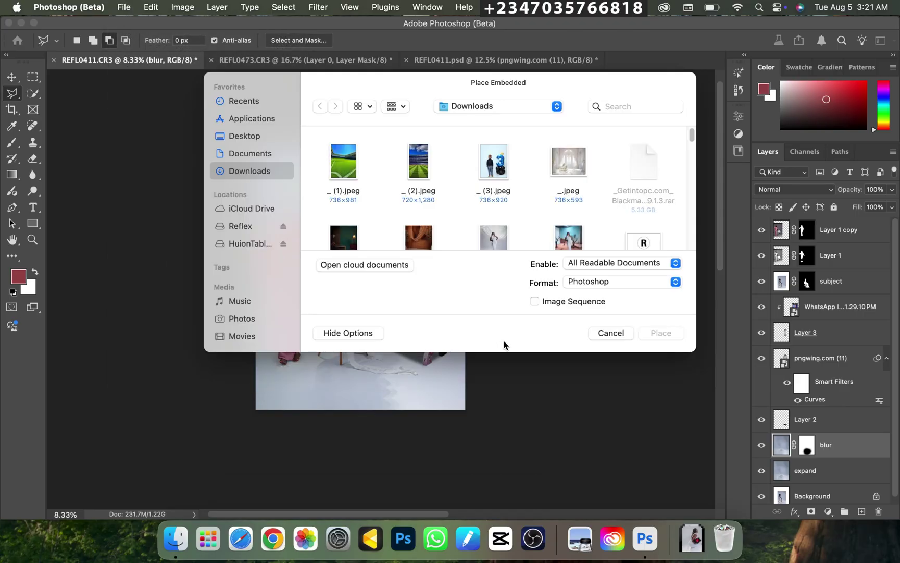
scroll(464, 203, "down", 3)
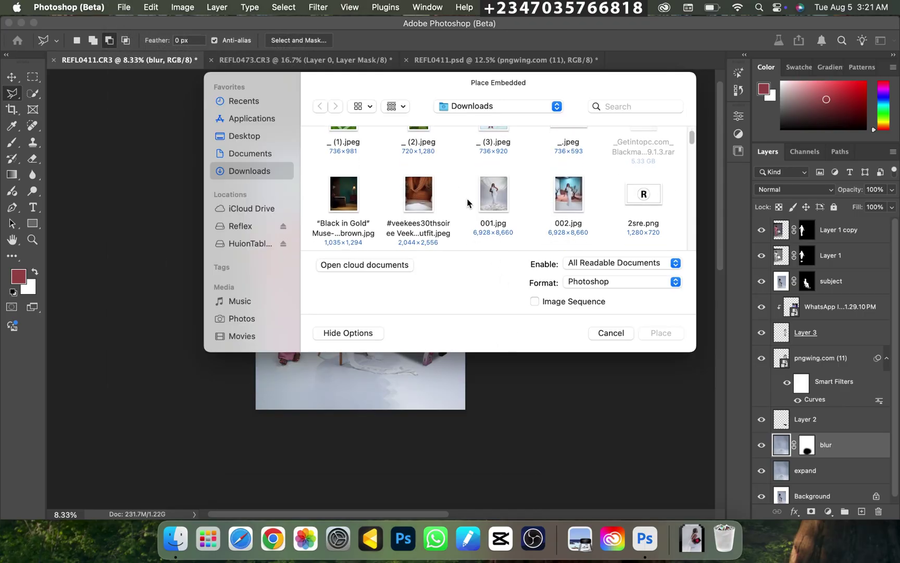
scroll(469, 201, "down", 10)
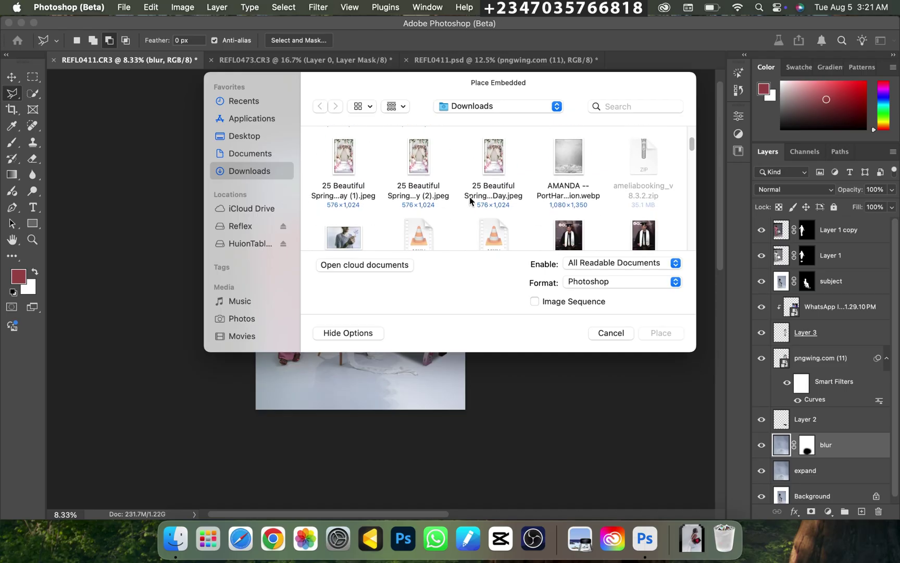
scroll(471, 198, "down", 5)
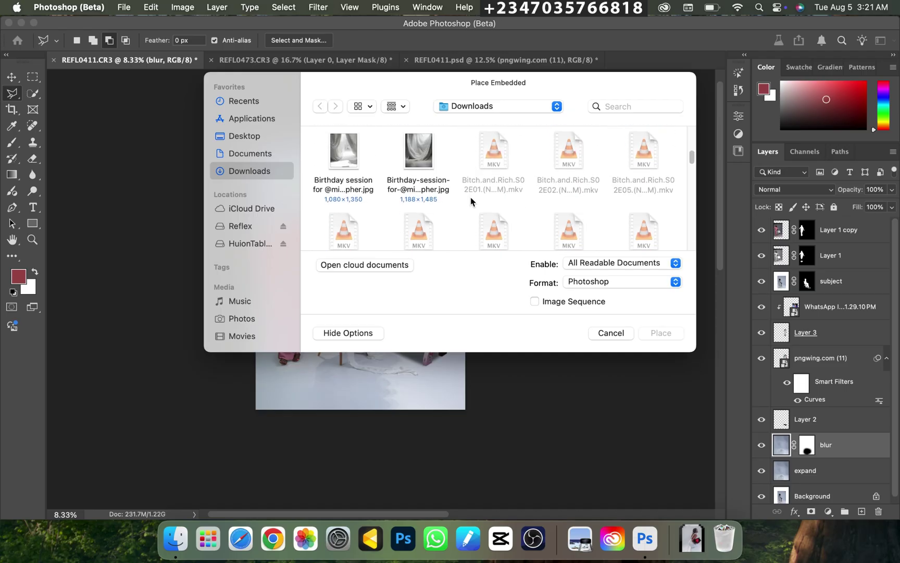
left_click(412, 150)
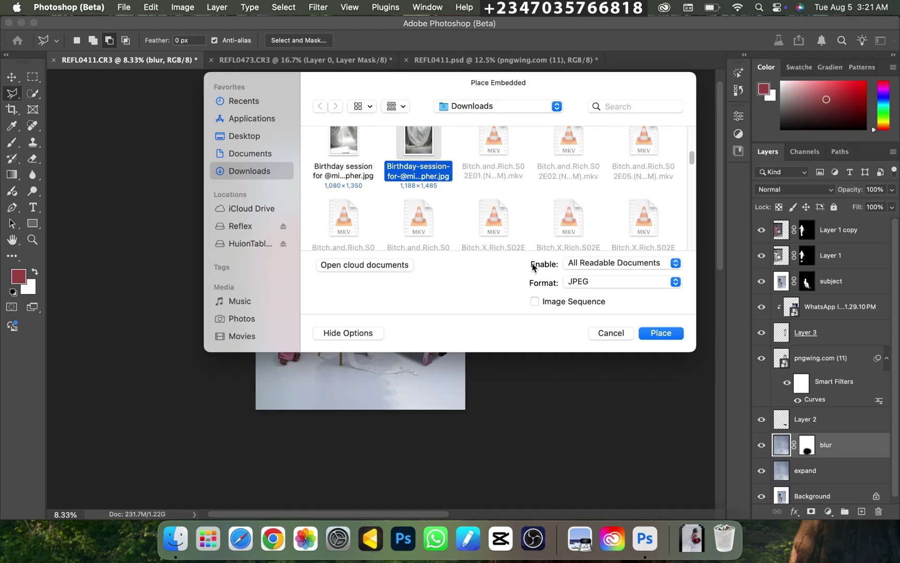
left_click(651, 337)
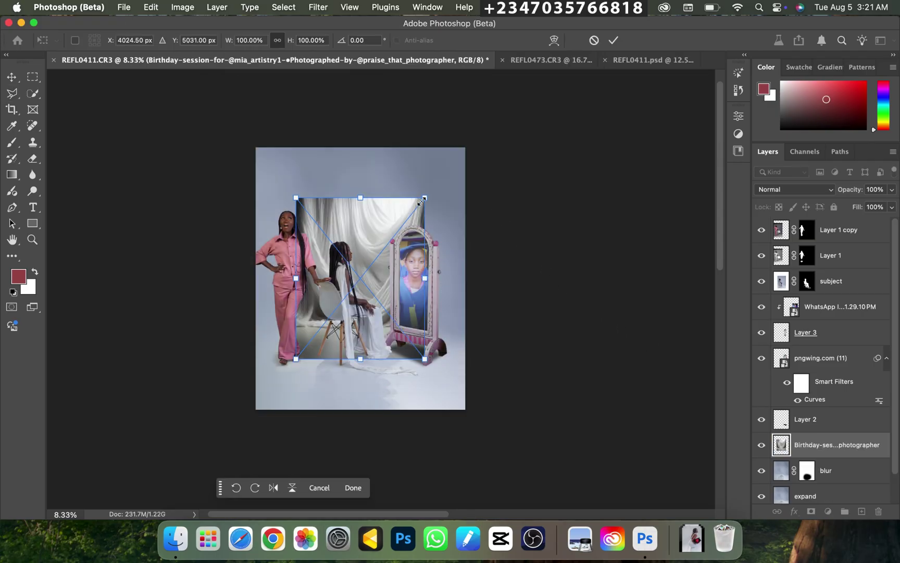
- Scale the placed drape photo to about 167% and position it across the full canvas width, covering the backdrop behind the figures
left_click_drag(421, 202, 498, 122)
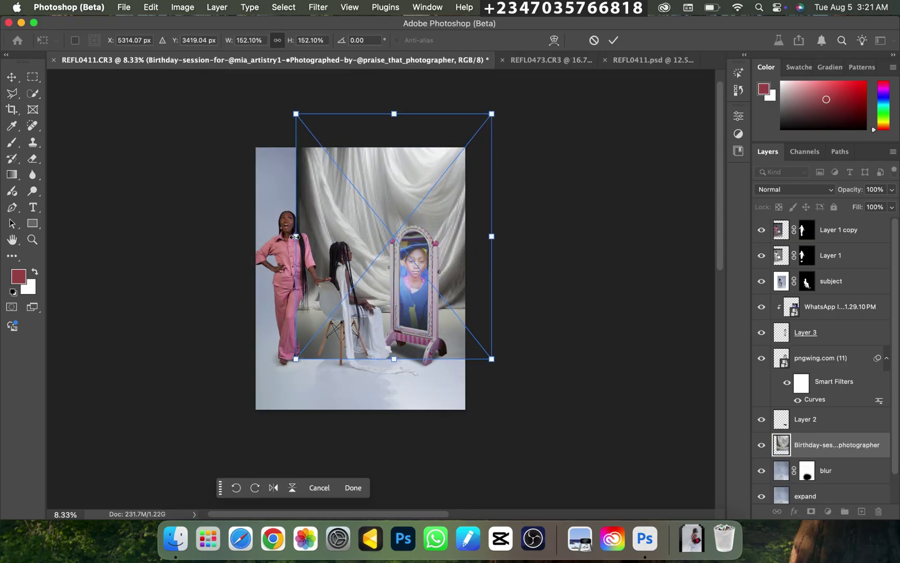
left_click_drag(295, 236, 278, 236)
mouse_move(375, 223)
left_mouse_down()
mouse_move(334, 213)
mouse_move(367, 239)
left_mouse_up()
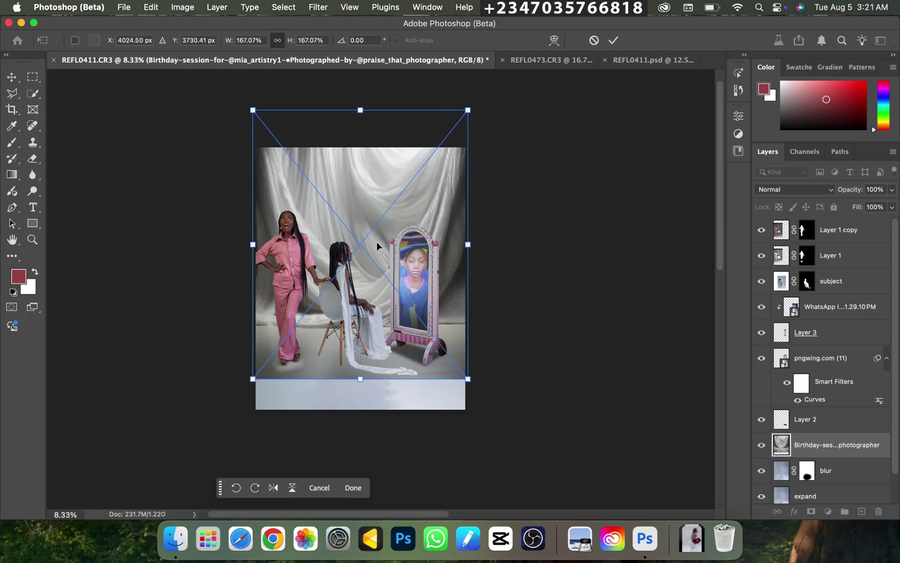
key("Return")
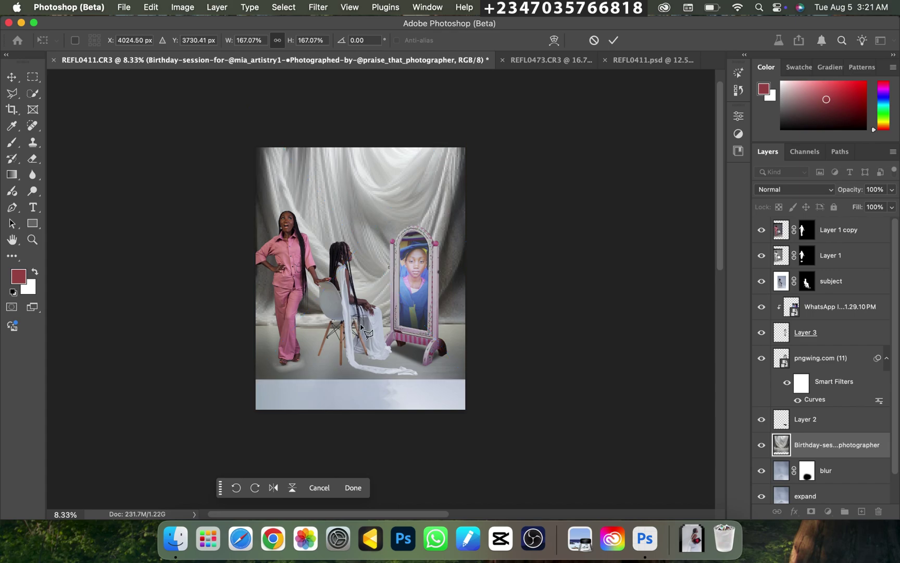
key("l")
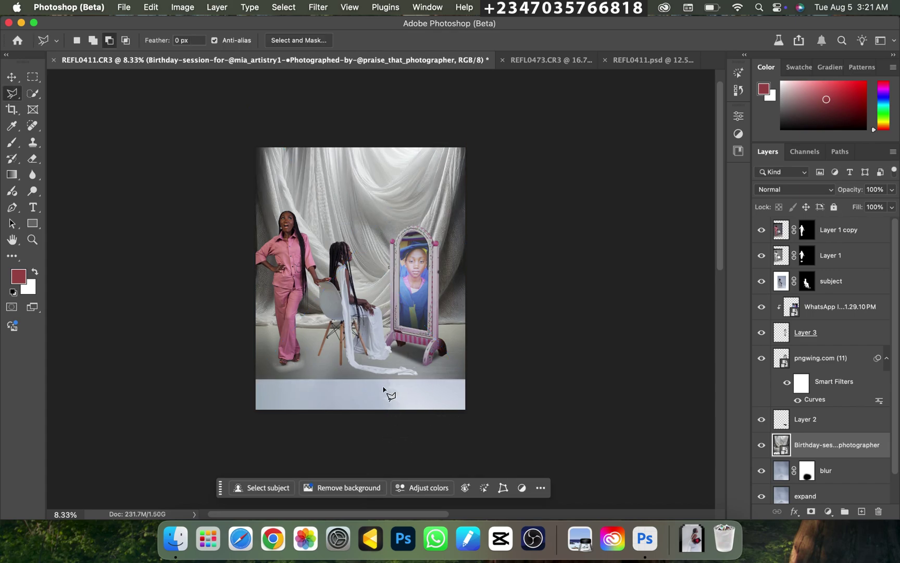
- Add a layer mask to the drape layer and paint black along its lower part with a soft 2300 px brush to restore the original floor
left_click(811, 511)
left_click(11, 143)
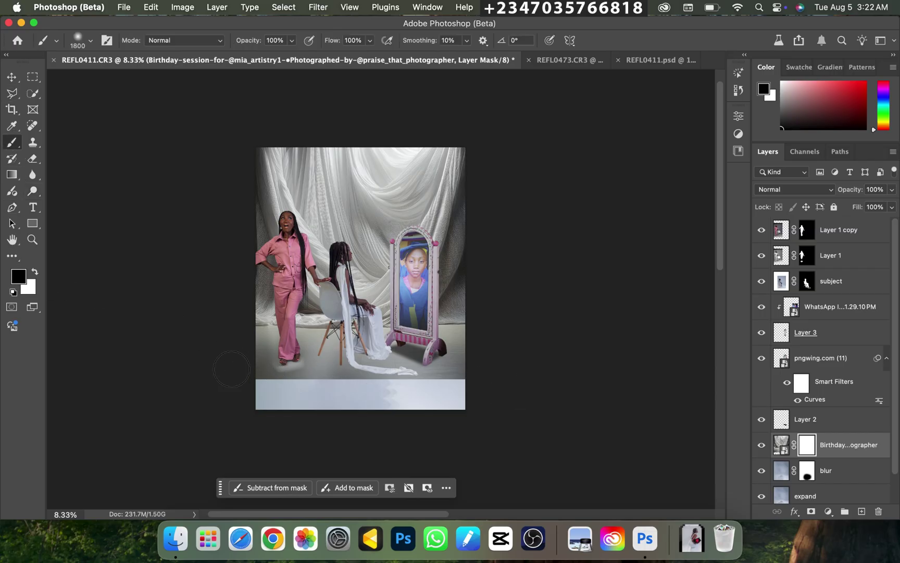
key("bracketright")
key("bracketright")
key("bracketright")
key("bracketright")
key("bracketright")
key("bracketright")
key("bracketright")
key("bracketright")
mouse_move(255, 359)
left_mouse_down()
mouse_move(297, 372)
mouse_move(482, 370)
mouse_move(291, 381)
mouse_move(240, 356)
mouse_move(388, 368)
mouse_move(462, 361)
mouse_move(265, 362)
mouse_move(447, 379)
mouse_move(621, 231)
left_mouse_up()
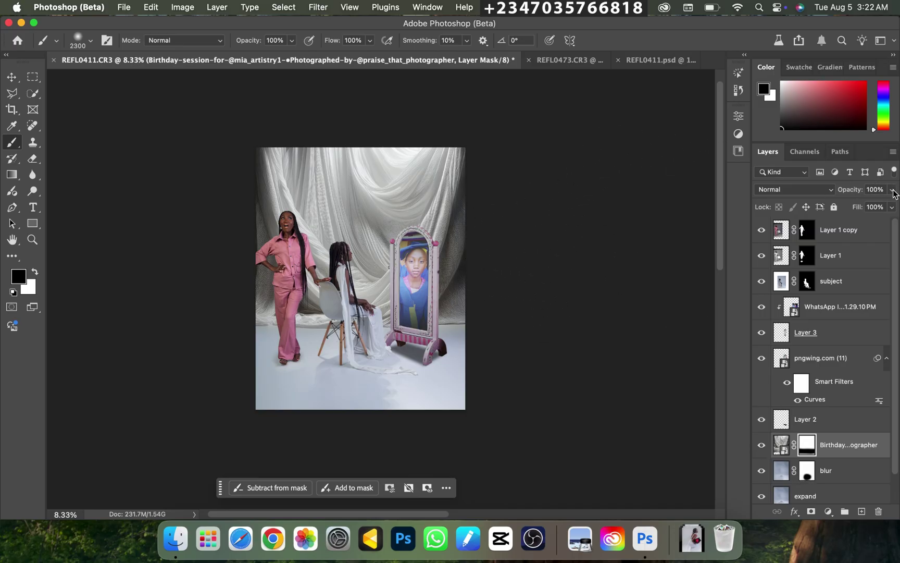
- Lower the drape layer's opacity to 57% to blend it with the blue-grey backdrop
left_click_drag(894, 193, 862, 224)
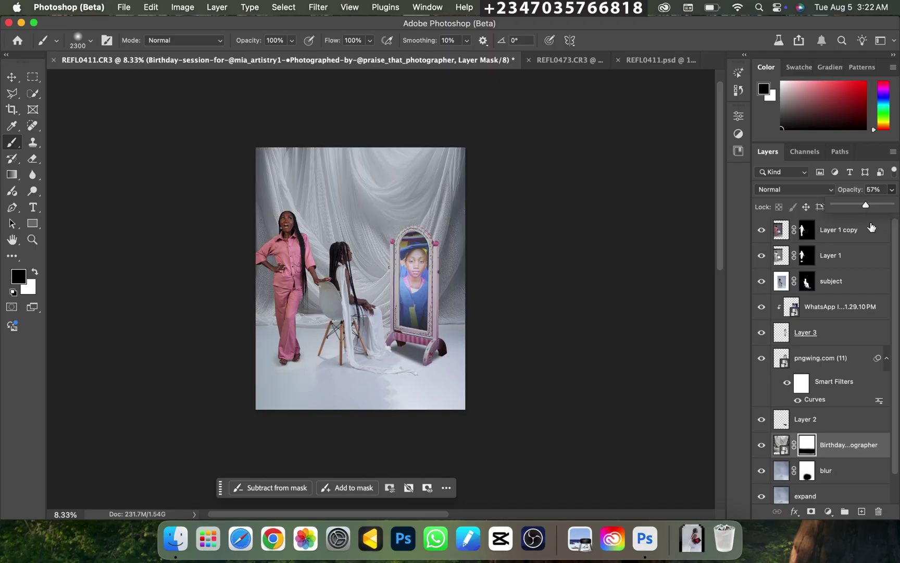
key("super+equal")
key("super+minus")
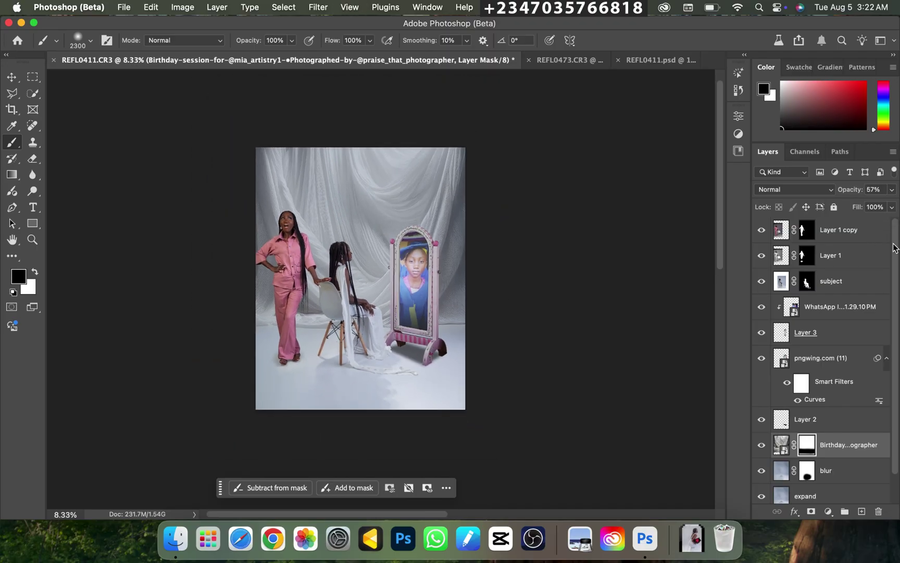
key("super+equal")
key("super+minus")
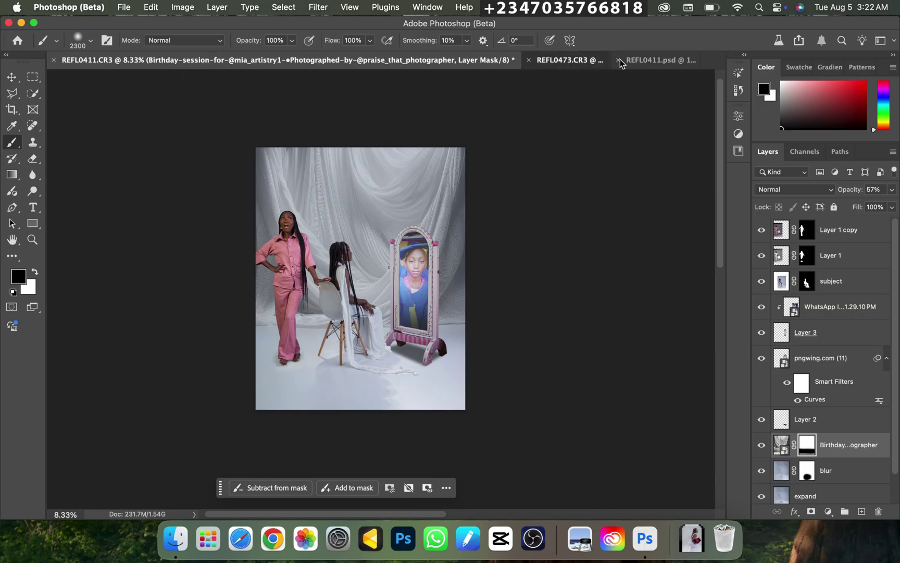
- Examine the finished REFL0411.psd layout and the REFL0473.CR3 cutout for reference, and return to the REFL0411.CR3 composite
left_click(574, 62)
left_click(636, 62)
key("super+minus")
key("super+equal")
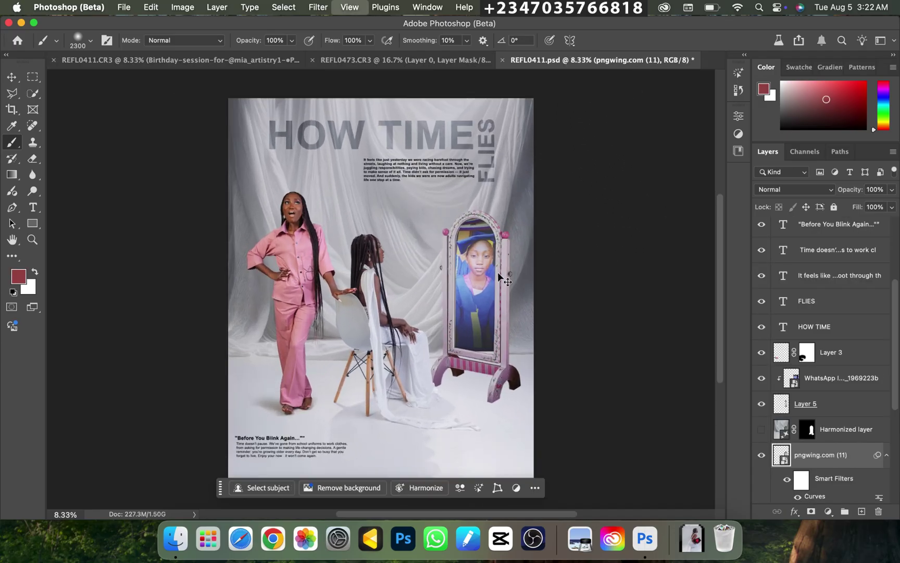
key("super+minus")
key("super+equal")
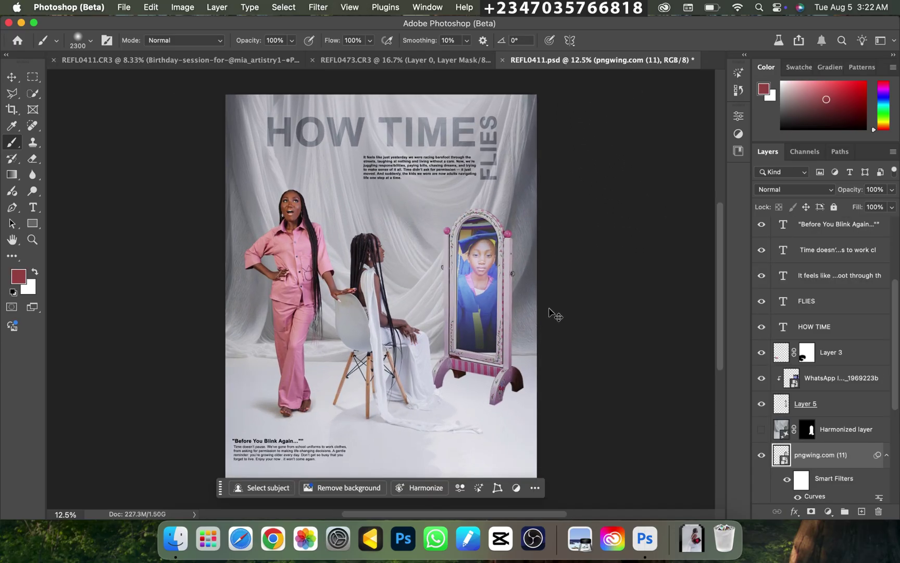
key("super+minus")
key("super+equal")
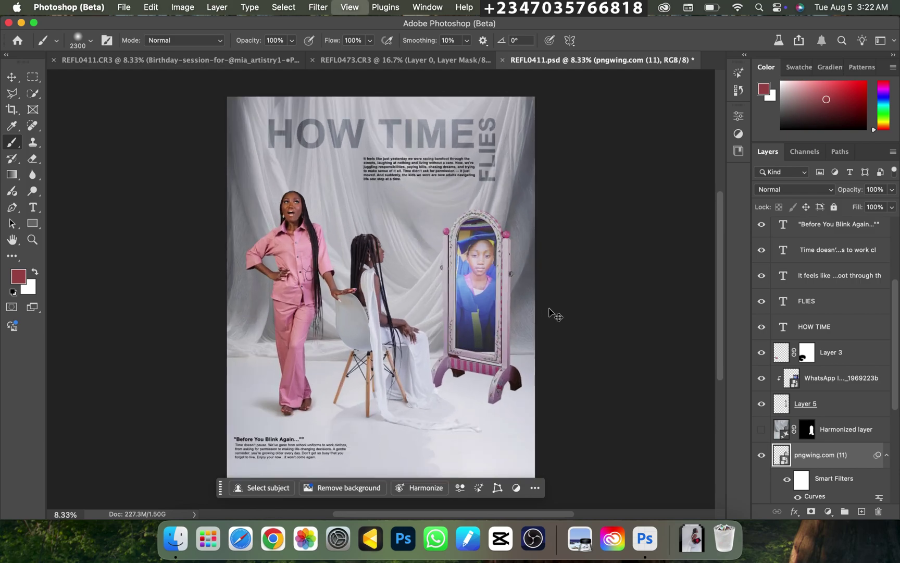
key("super+minus")
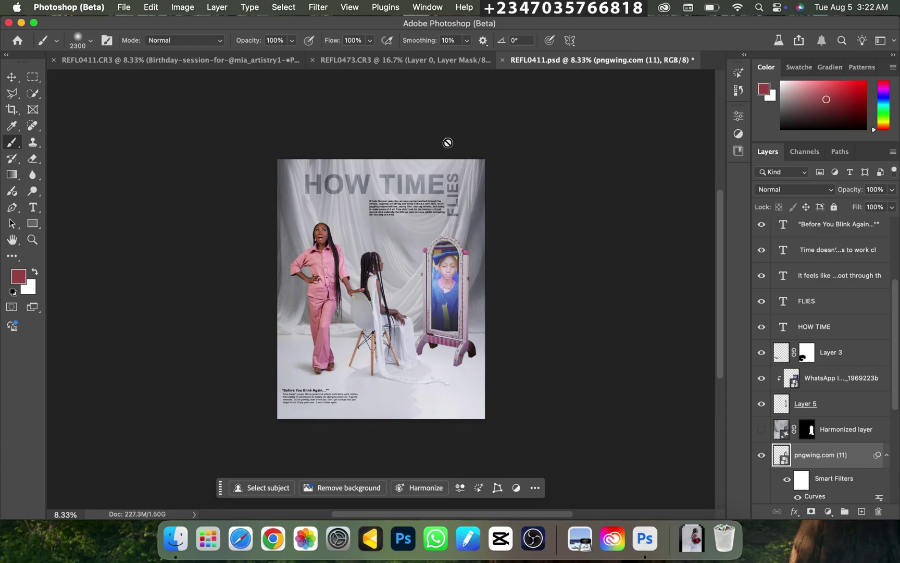
left_click(364, 60)
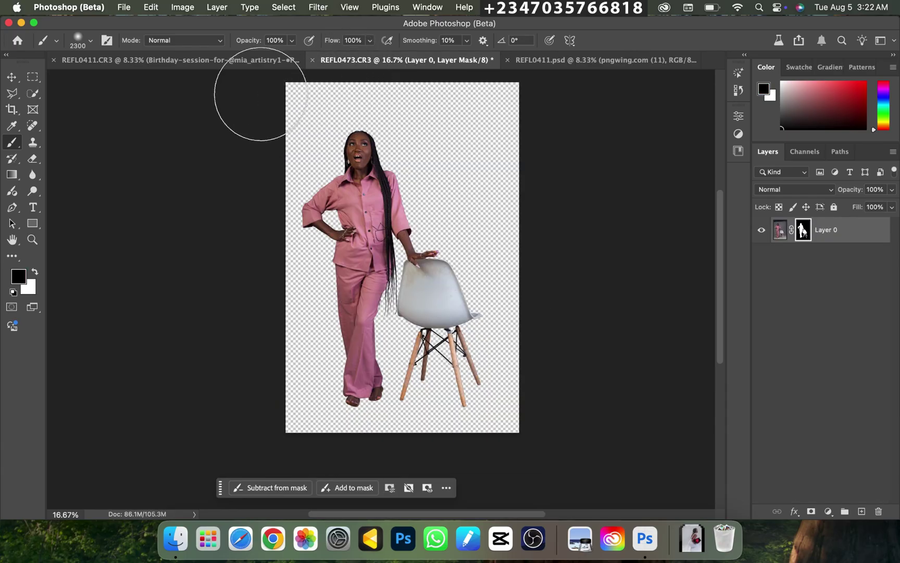
key("super+minus")
key("super+equal")
key("super+minus")
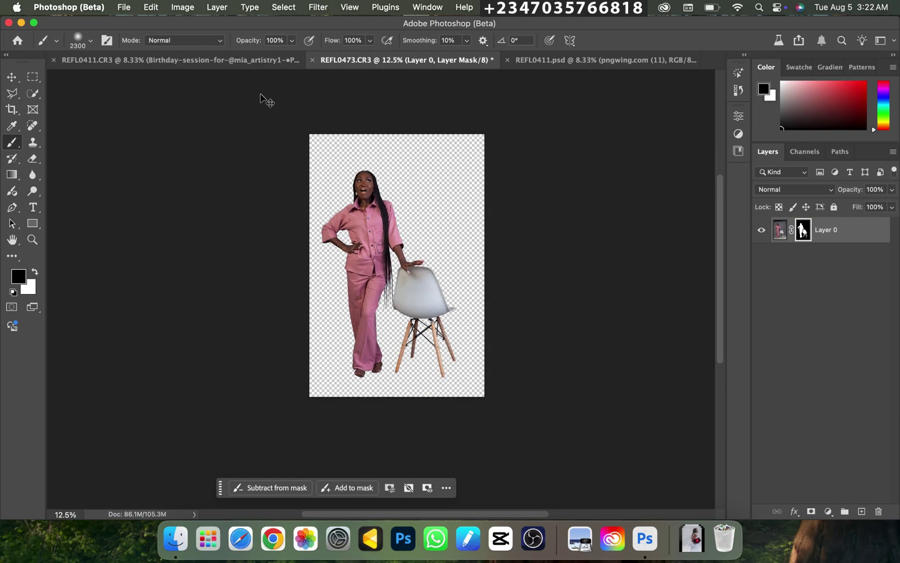
left_click(194, 60)
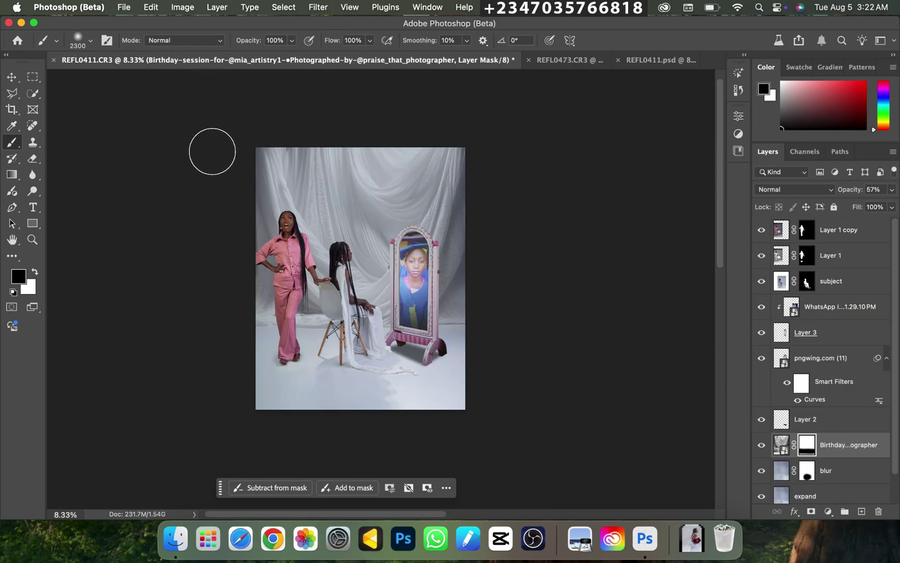